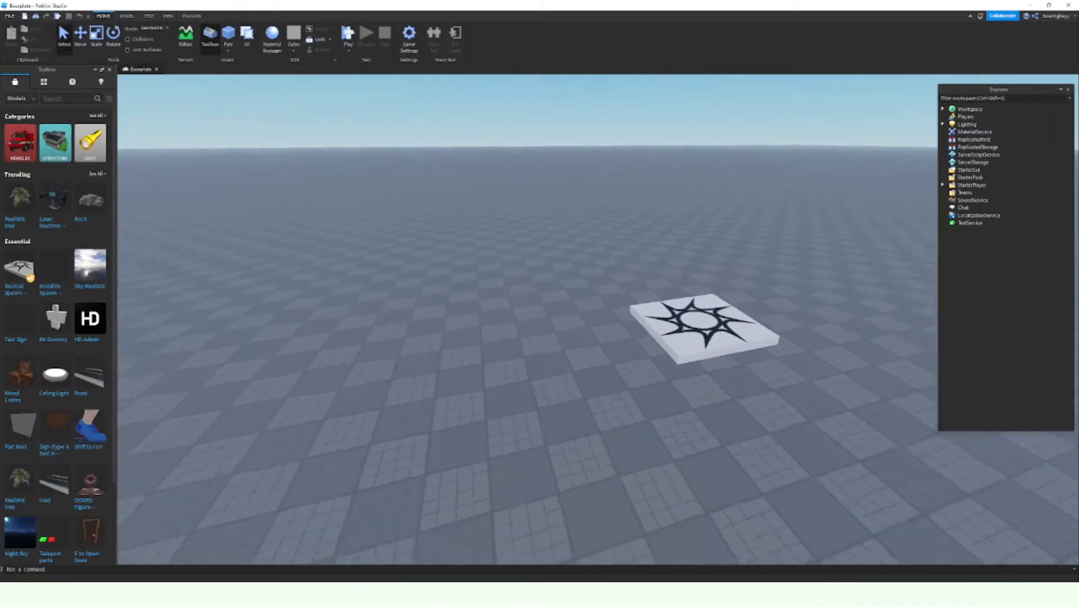
scroll(598, 319, "down", 4)
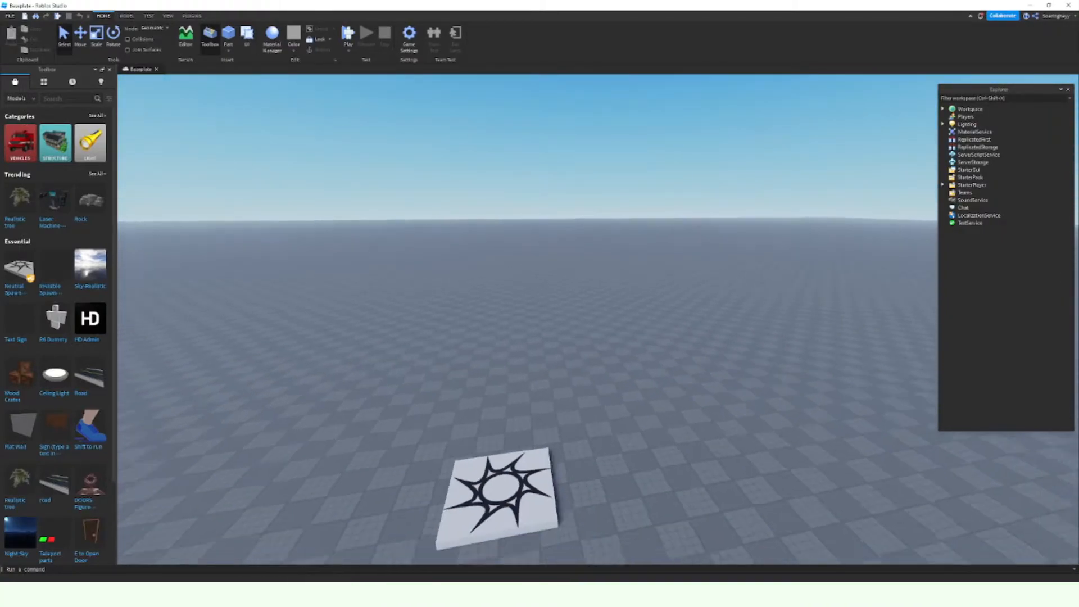
scroll(598, 319, "down", 2)
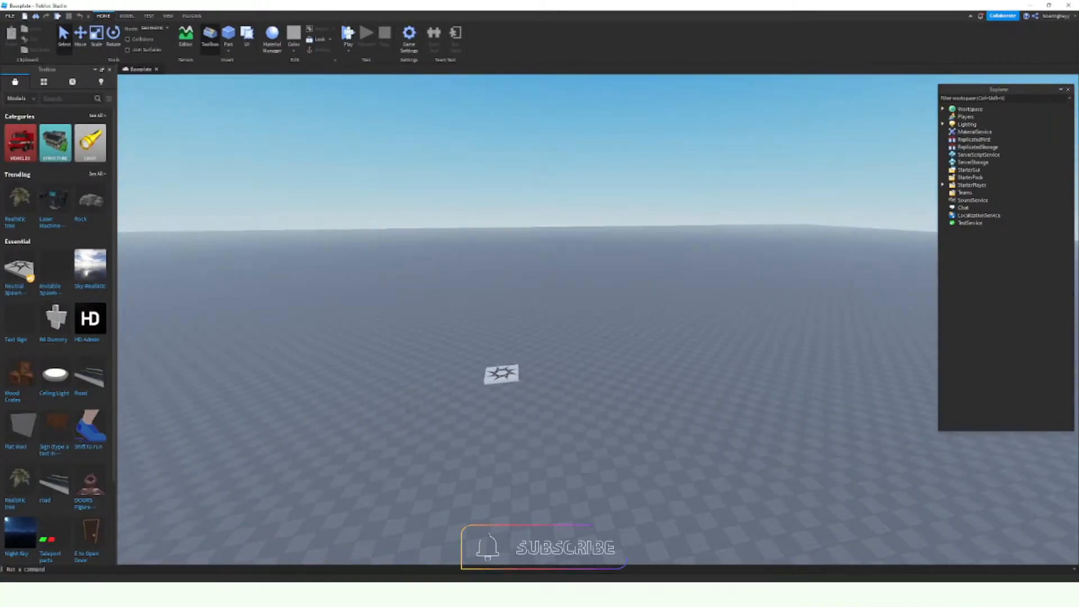
key("w")
key("a")
right_click_drag(598, 320, 488, 344)
key("s")
key("w")
key("w")
key("w")
key("w")
key("w")
key("s")
key("a")
key("a")
key("w")
type("s")
Step: Search the model library for pet models and insert the brown dog from the results into the workspace
type("pet")
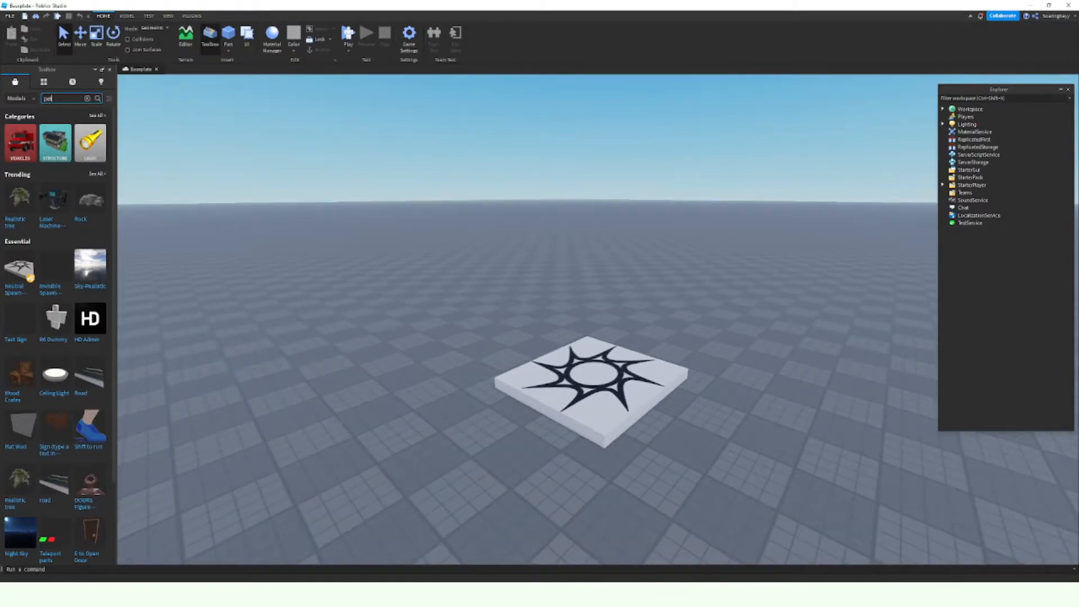
key("Return")
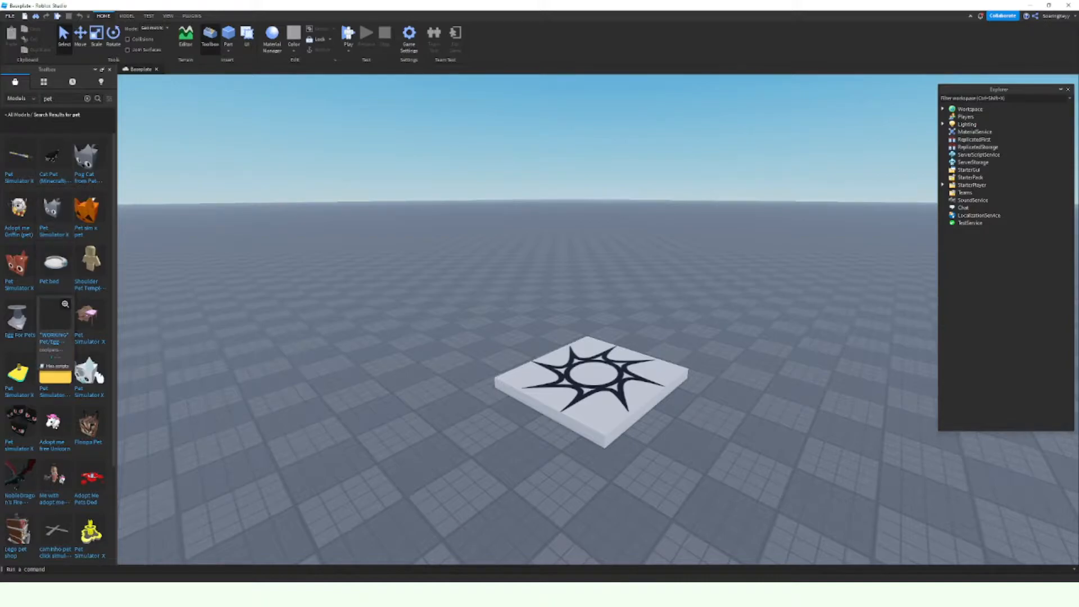
scroll(84, 365, "down", 5)
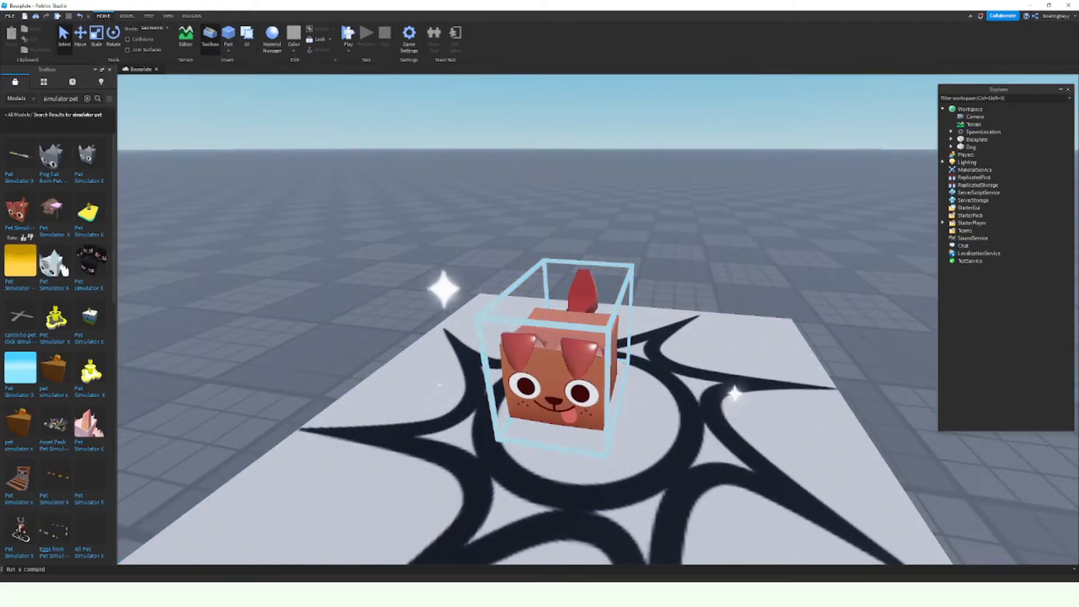
Step: Export the Dog model from the workspace as an OBJ file
left_click(555, 371)
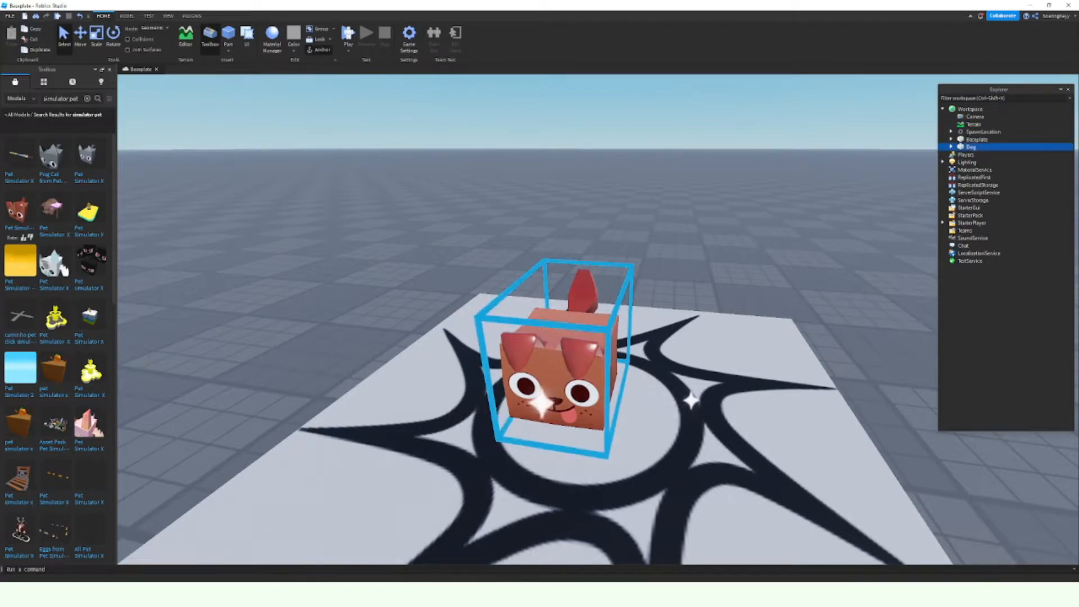
right_click(958, 147)
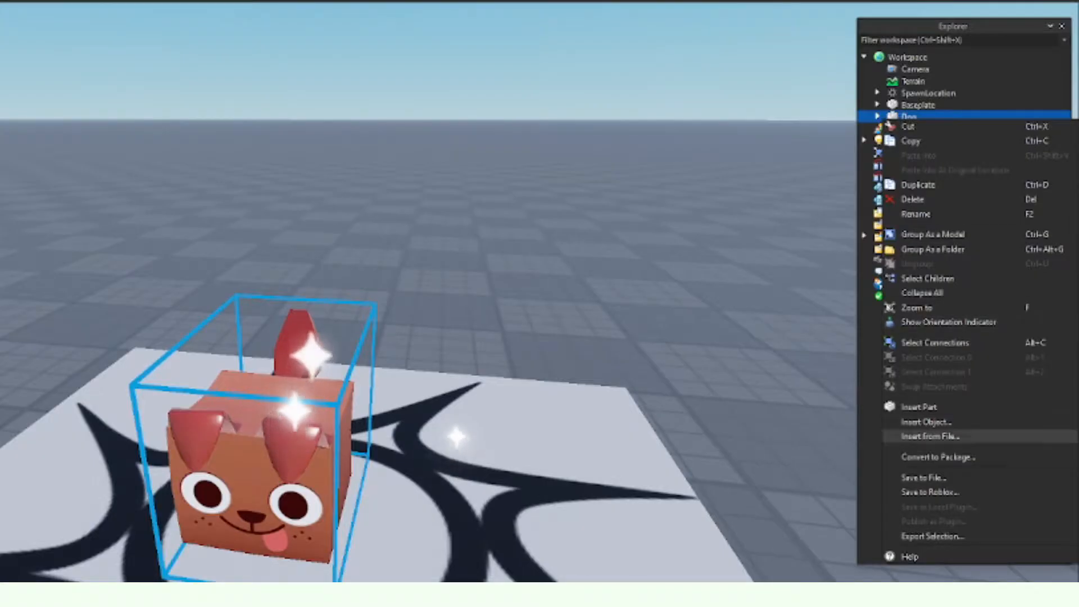
left_click(932, 536)
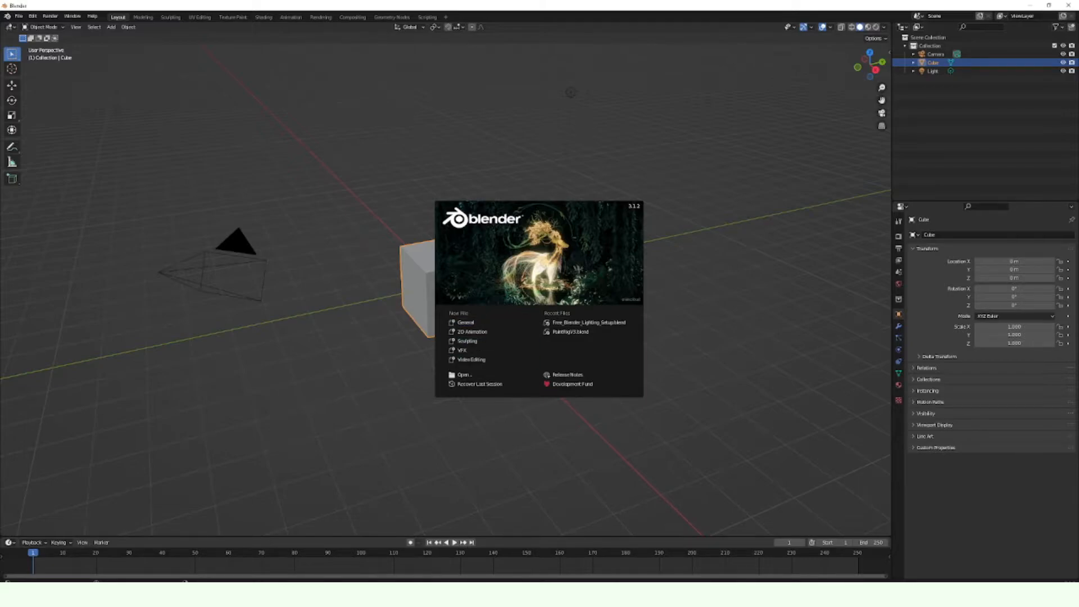
Step: In Blender, dismiss the splash screen and delete the default cube, camera and light
key("Escape")
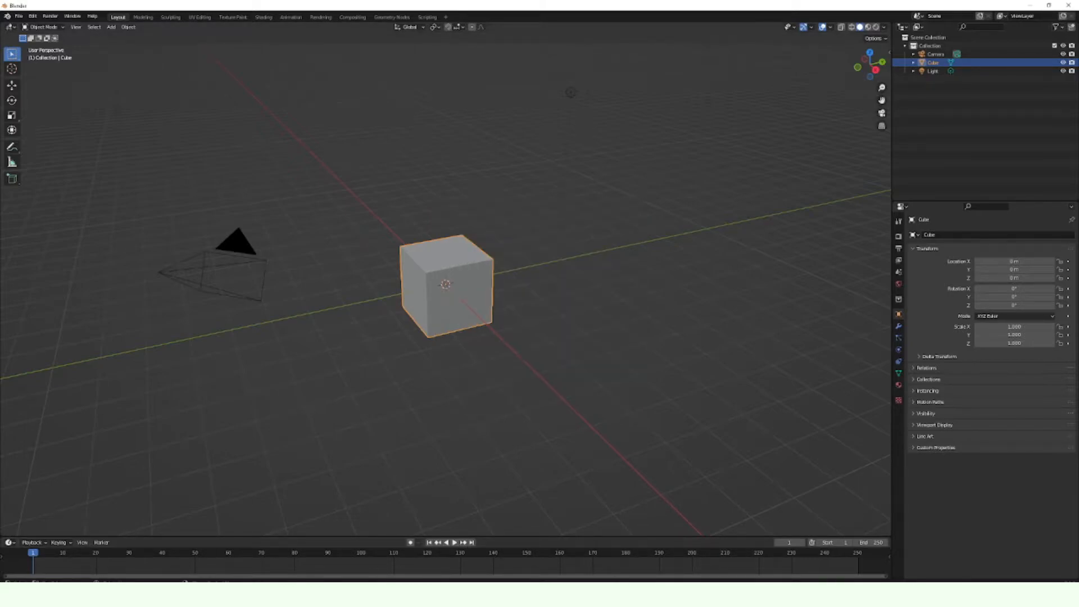
key("a")
right_click(472, 170)
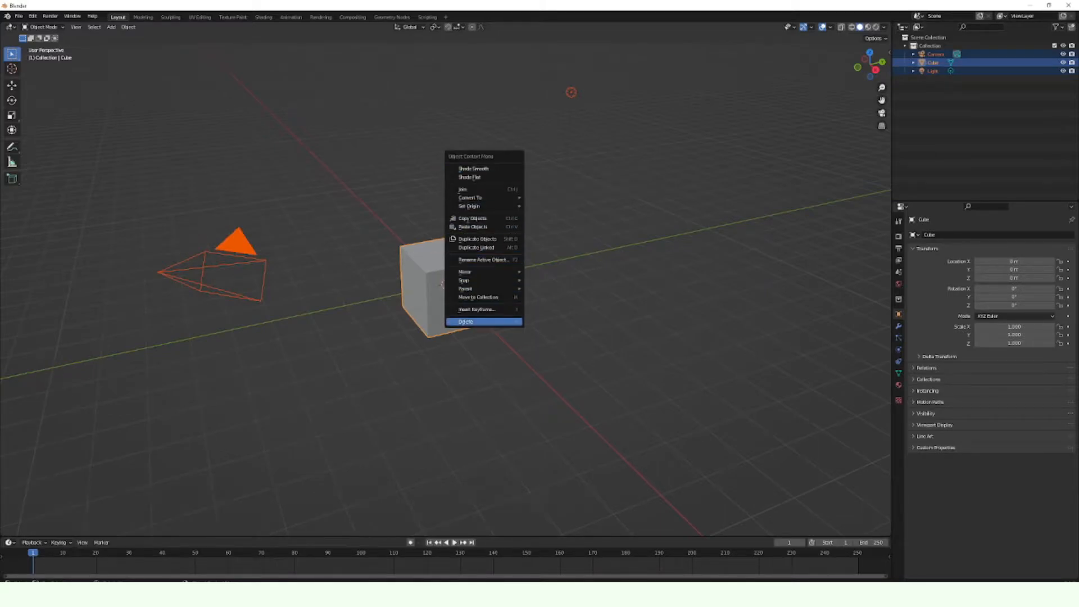
left_click(466, 321)
middle_click_drag(466, 321, 444, 309)
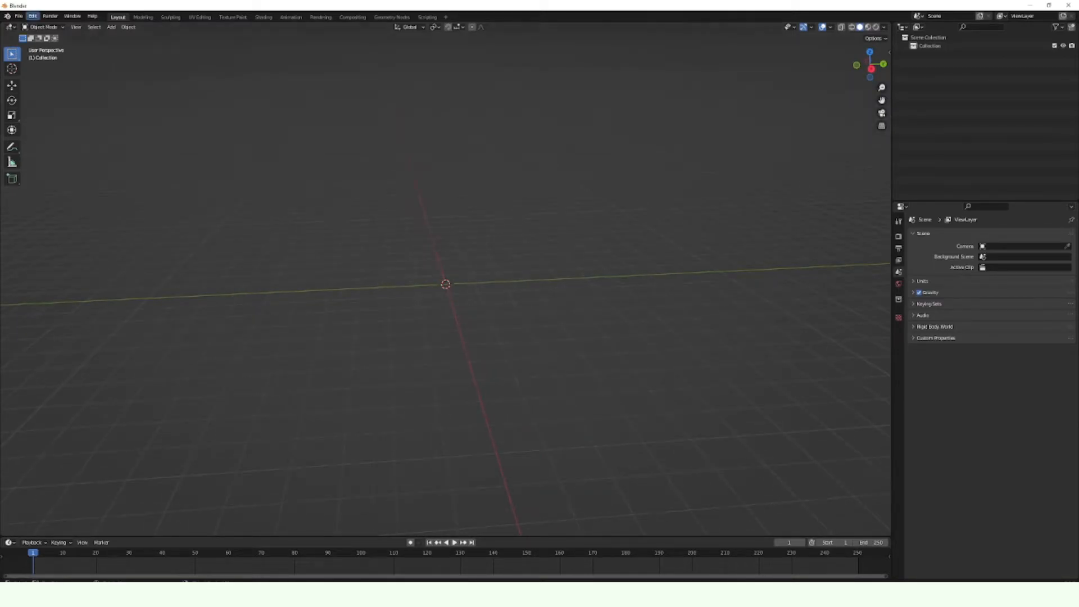
Step: Import the exported pet model from its Wavefront (.obj) file
left_click(19, 15)
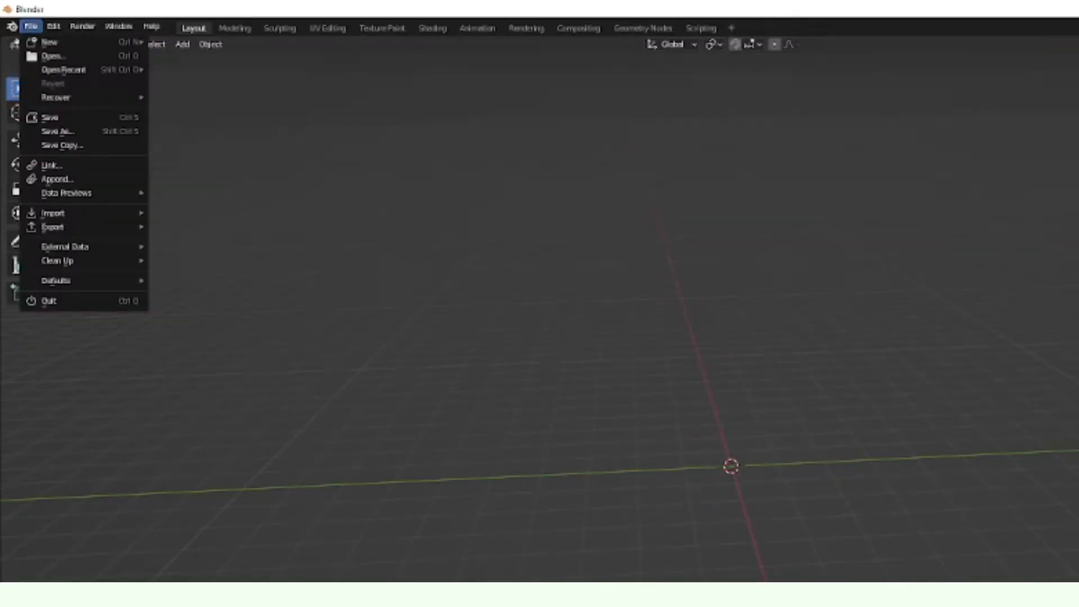
mouse_move(57, 213)
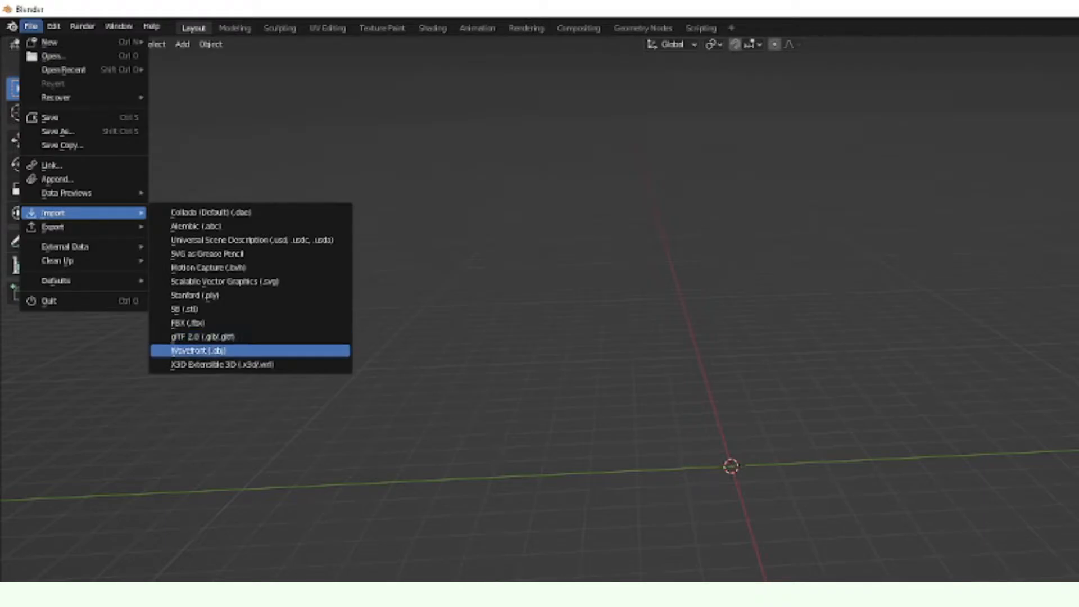
left_click(198, 350)
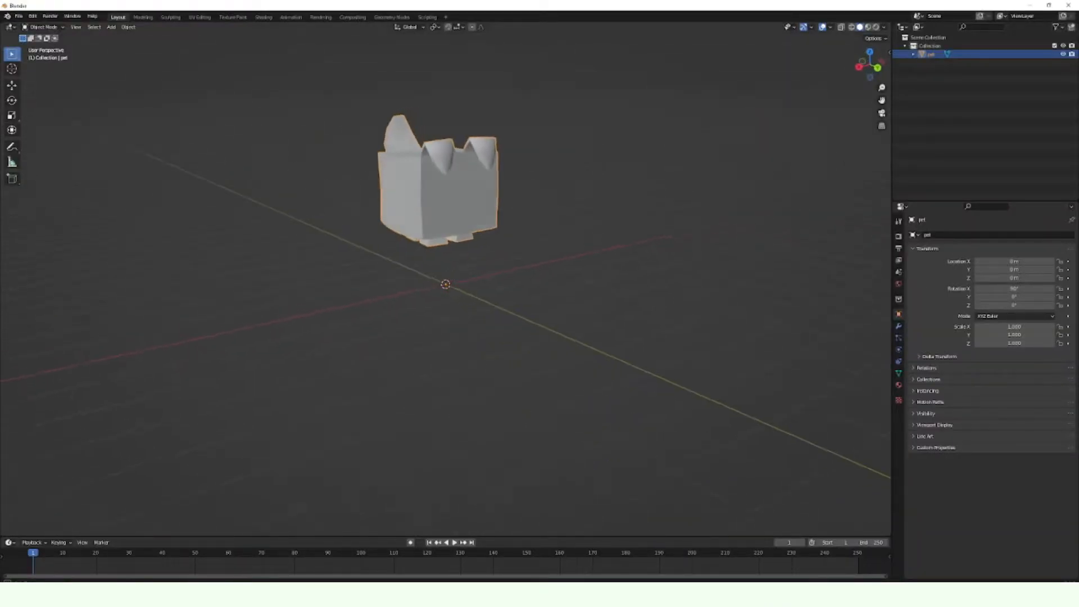
Step: Switch the viewport to rendered shading so the pet's texture is displayed
mouse_move(445, 283)
middle_mouse_down()
mouse_move(443, 292)
mouse_move(476, 295)
mouse_move(456, 276)
mouse_move(505, 261)
mouse_move(481, 245)
mouse_move(447, 280)
mouse_move(437, 344)
middle_mouse_up()
scroll(445, 284, "up", 1)
left_click(876, 27)
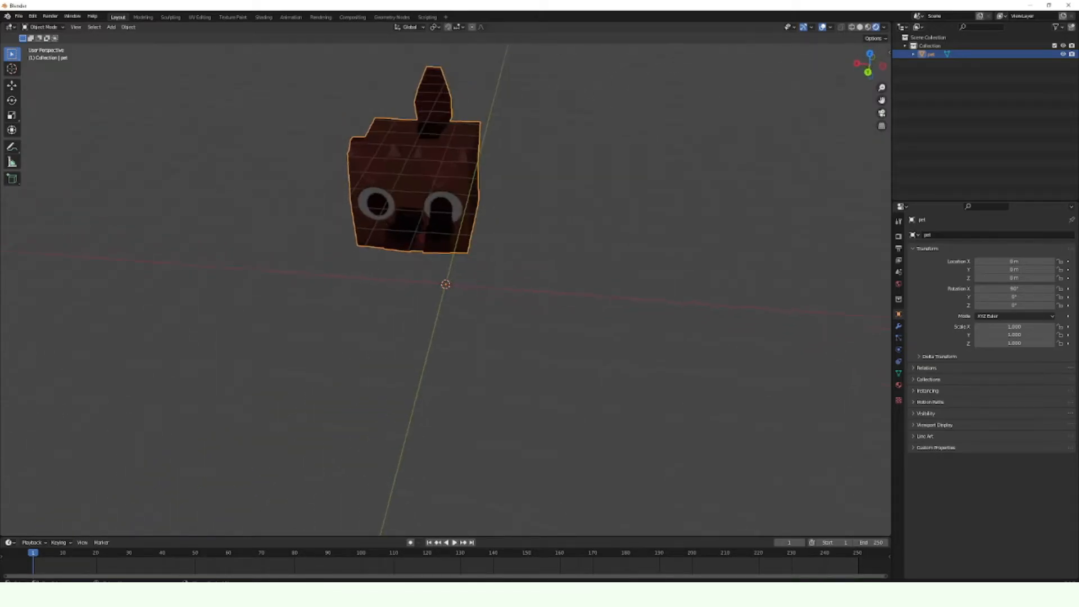
Step: Centre the pet on the world origin with Set Origin, Geometry to Origin
right_click(424, 178)
mouse_move(413, 62)
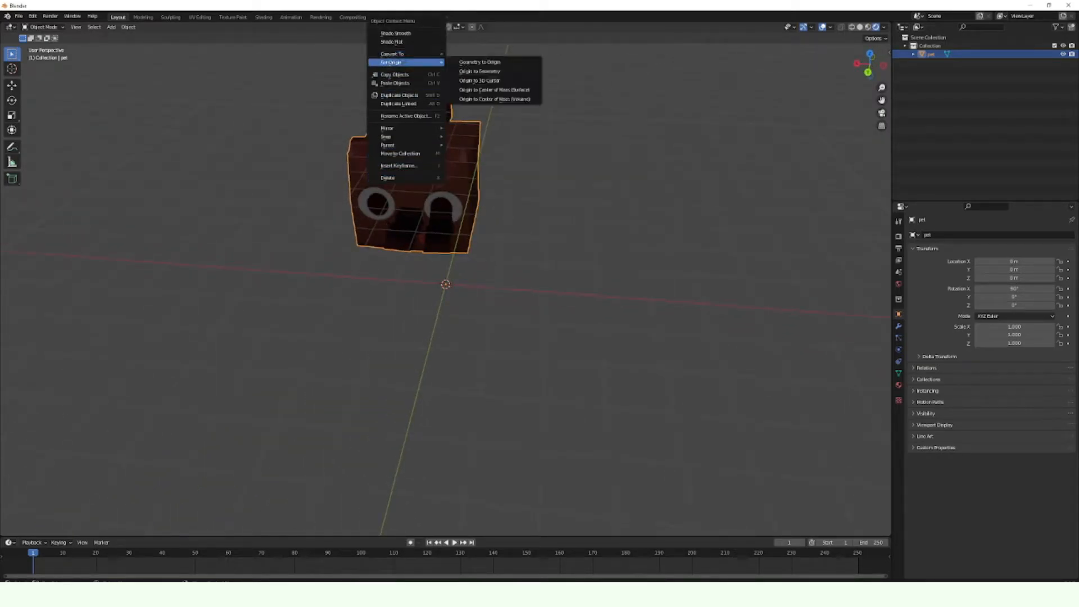
left_click(479, 62)
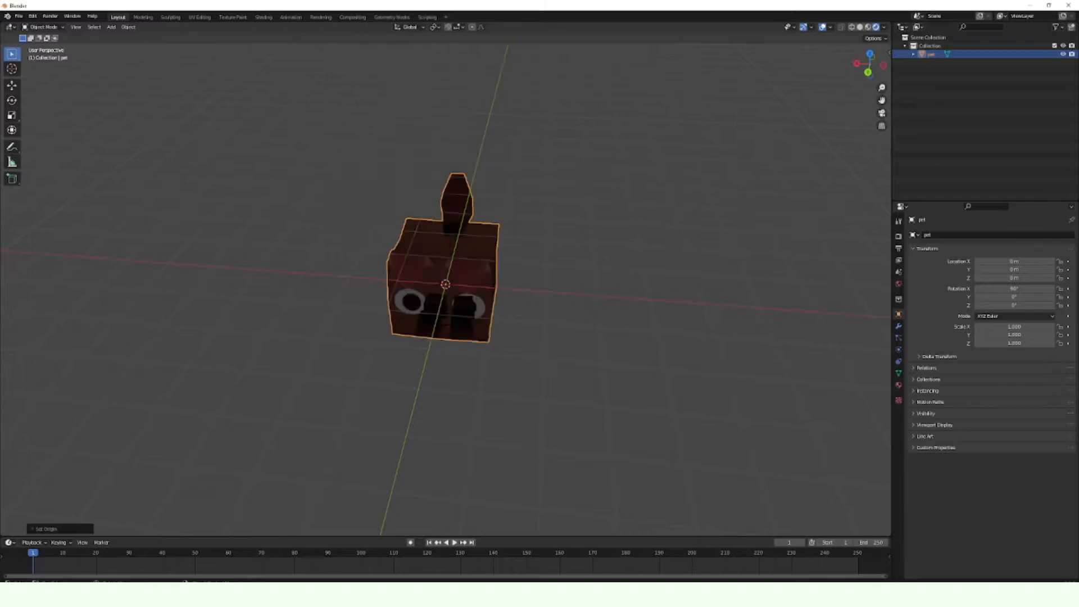
Step: Set the blend mode of the pet's material to Opaque and check the model from the front
scroll(449, 269, "up", 2)
middle_click_drag(433, 281, 551, 202)
scroll(524, 281, "up", 2)
scroll(523, 281, "up", 2)
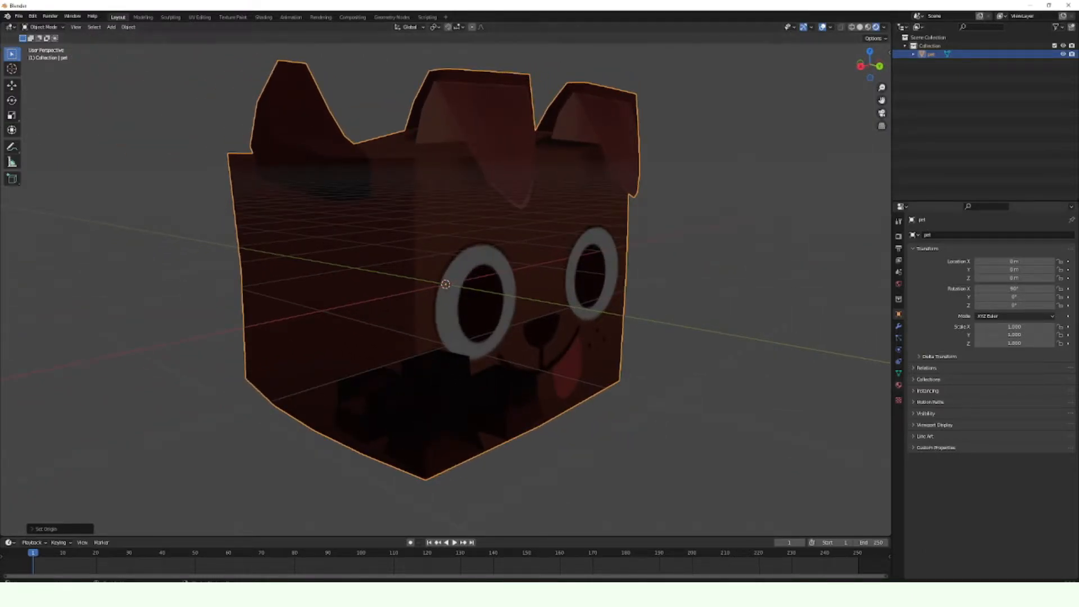
left_click(899, 385)
scroll(992, 393, "down", 6)
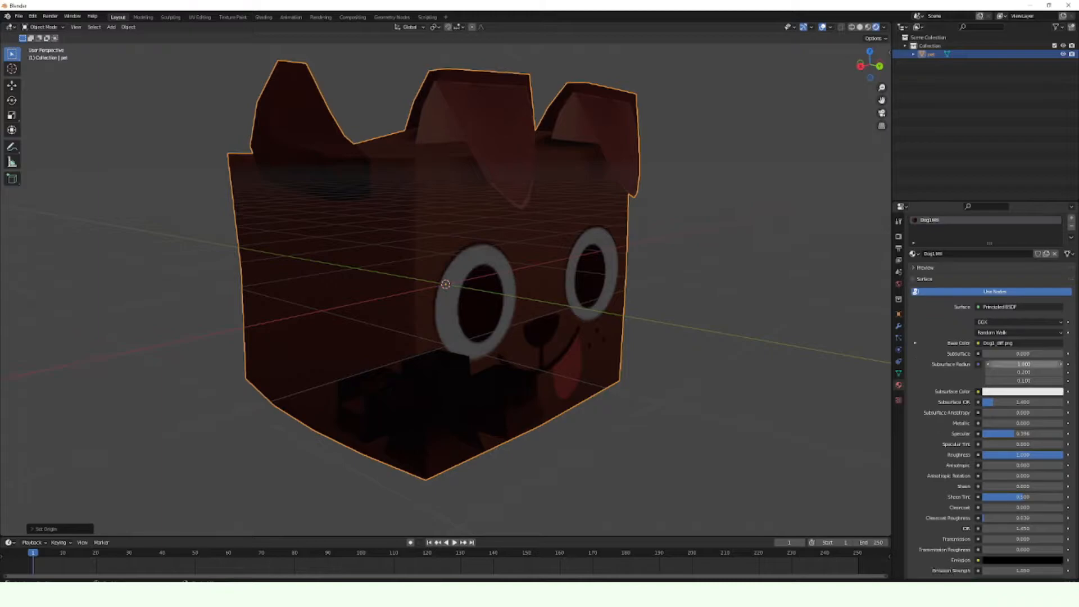
scroll(992, 393, "down", 4)
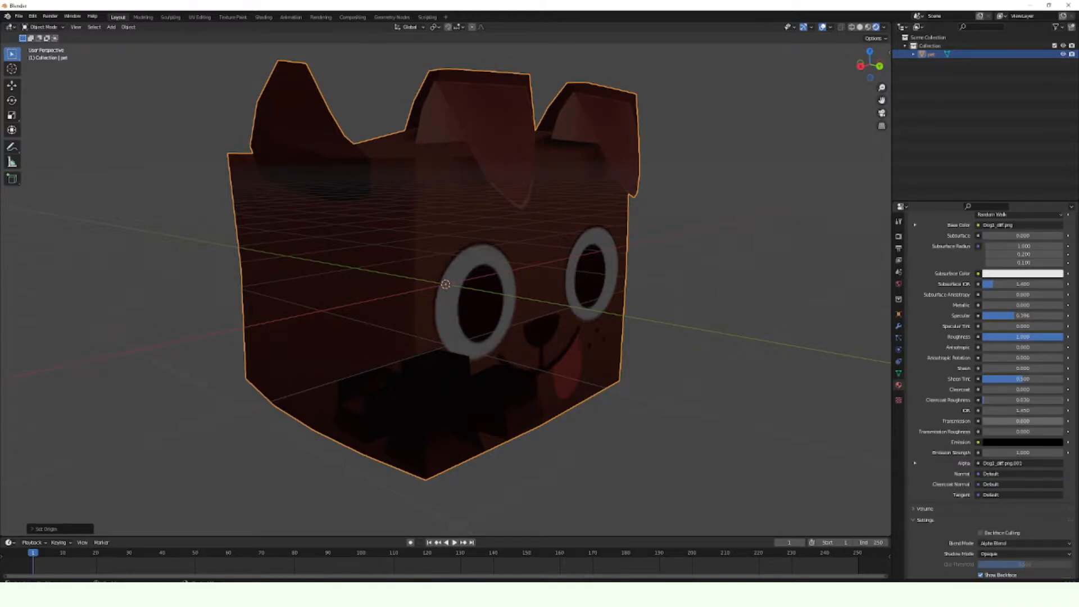
left_click(1025, 476)
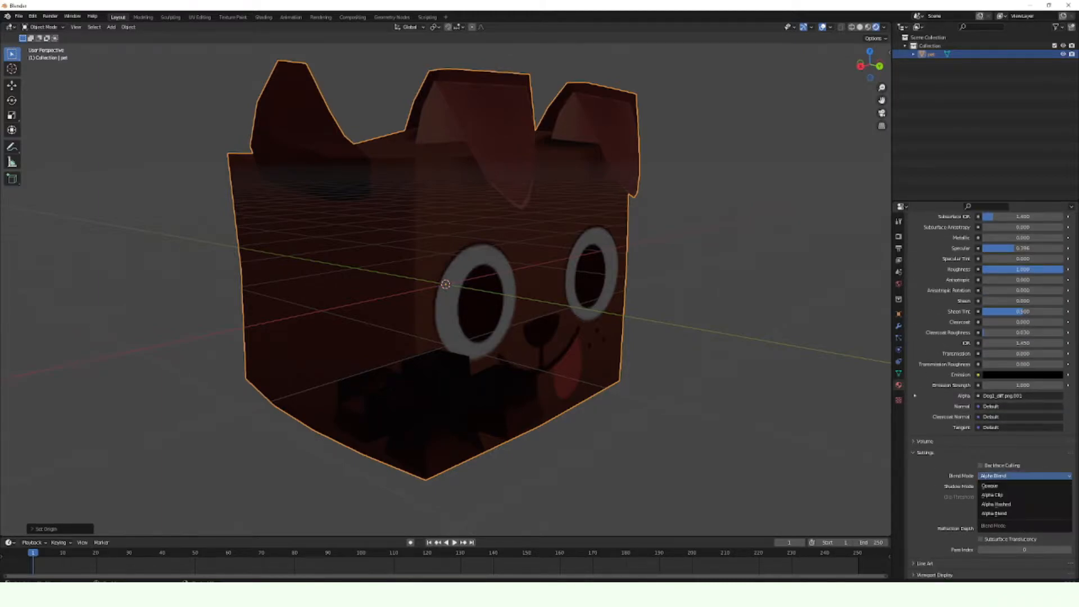
left_click(1006, 486)
middle_click_drag(449, 281, 445, 315)
scroll(446, 284, "down", 5)
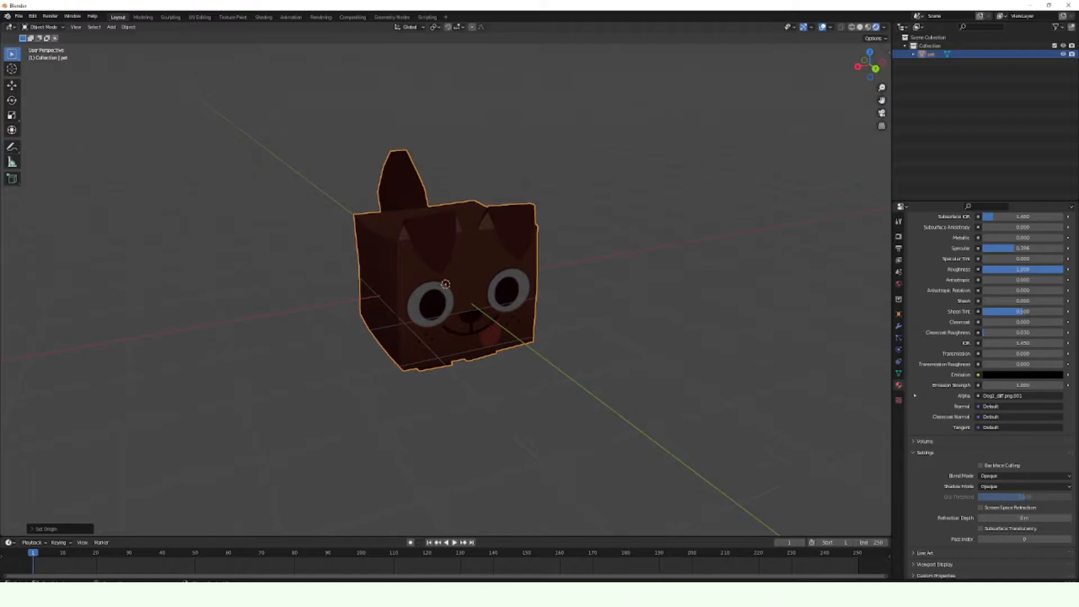
Step: Add an Environment Texture with the dancing_hall image to the World shader and connect its colour to the Background node
left_click(263, 17)
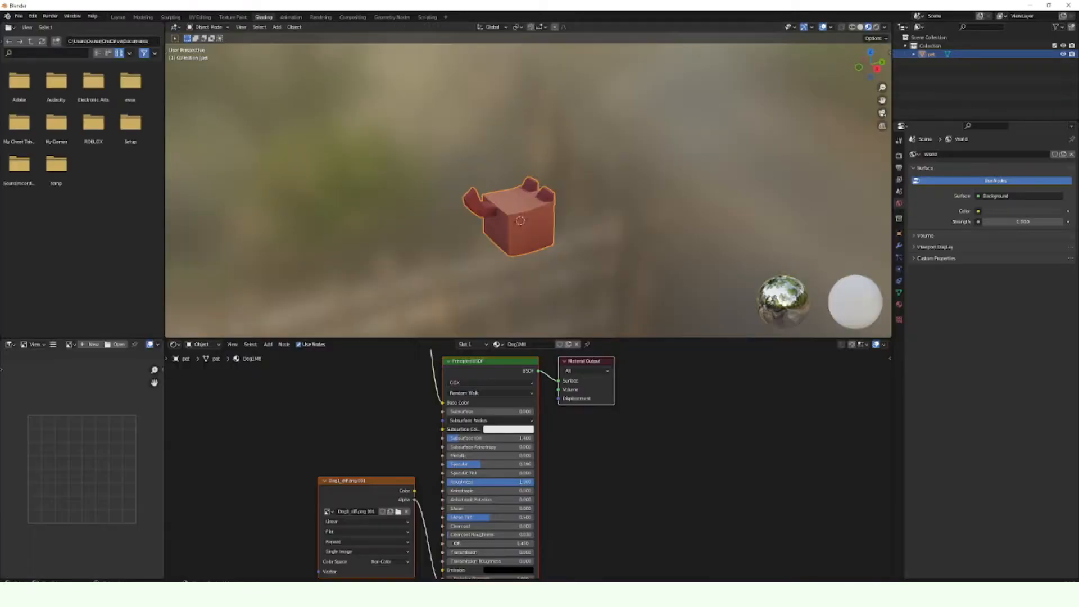
left_click(202, 344)
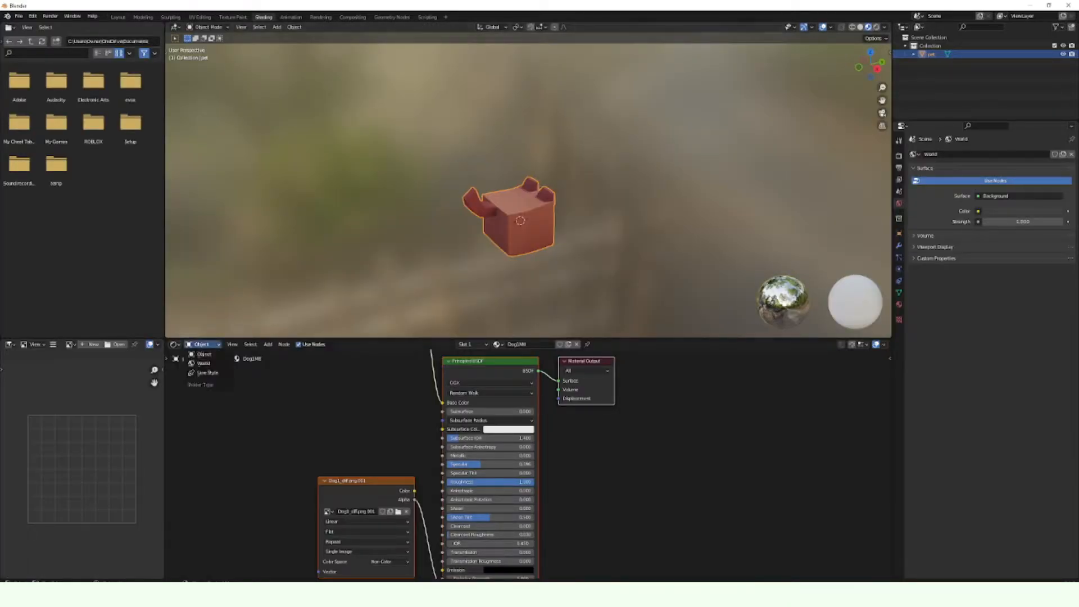
left_click(203, 363)
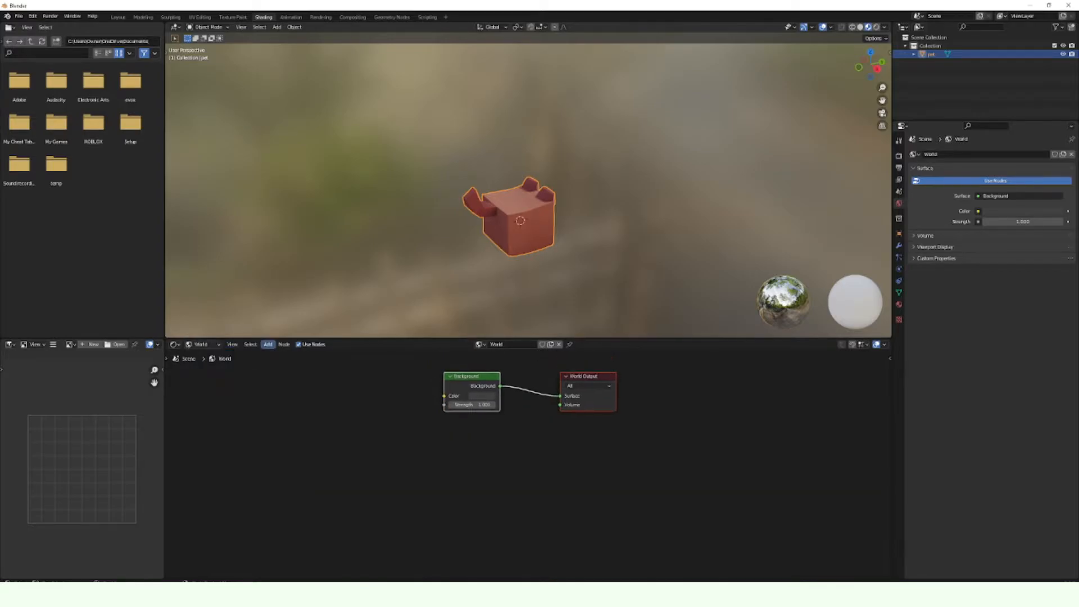
mouse_move(282, 391)
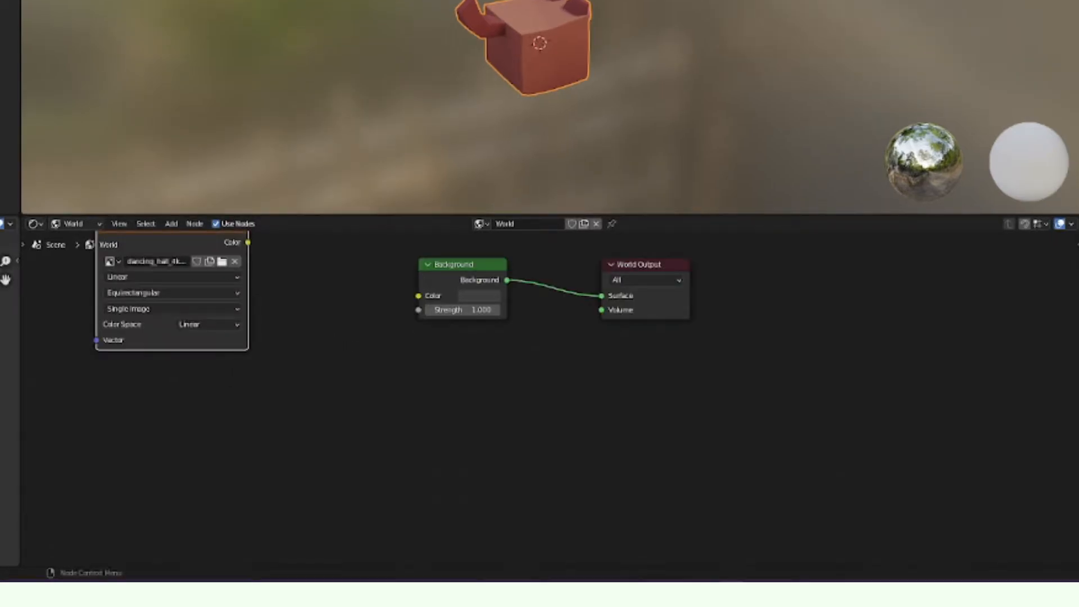
middle_click_drag(635, 123, 469, 87)
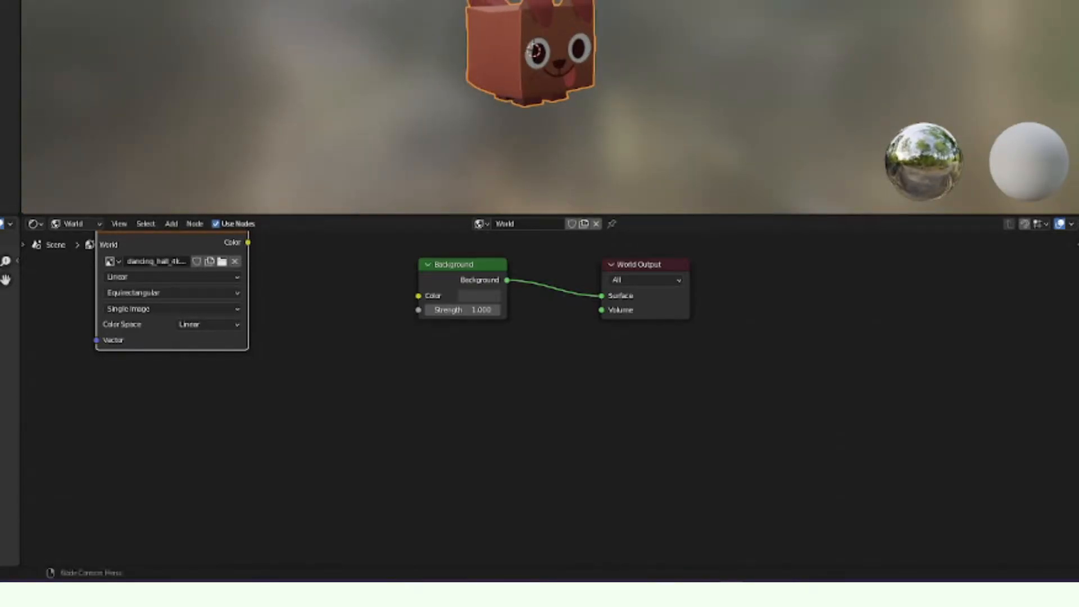
left_click_drag(370, 292, 419, 296)
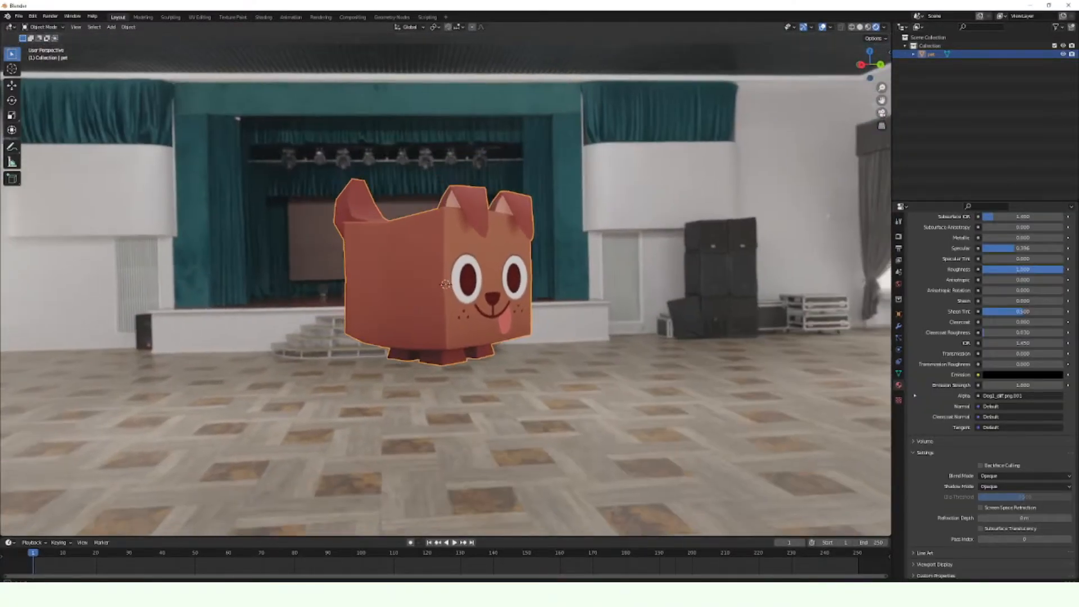
Step: Make the rendered background transparent in the scene's Film settings
mouse_move(444, 269)
middle_mouse_down()
mouse_move(426, 278)
mouse_move(490, 273)
mouse_move(434, 276)
middle_mouse_up()
scroll(461, 276, "down", 1)
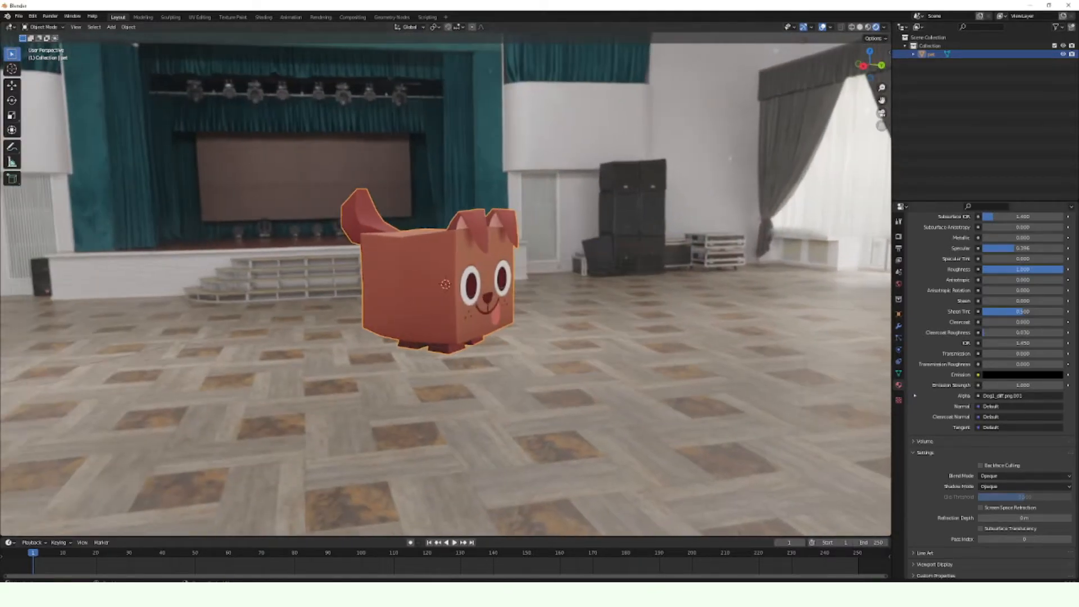
left_click(899, 237)
left_click(921, 420)
left_click(978, 441)
middle_click_drag(540, 314, 485, 315)
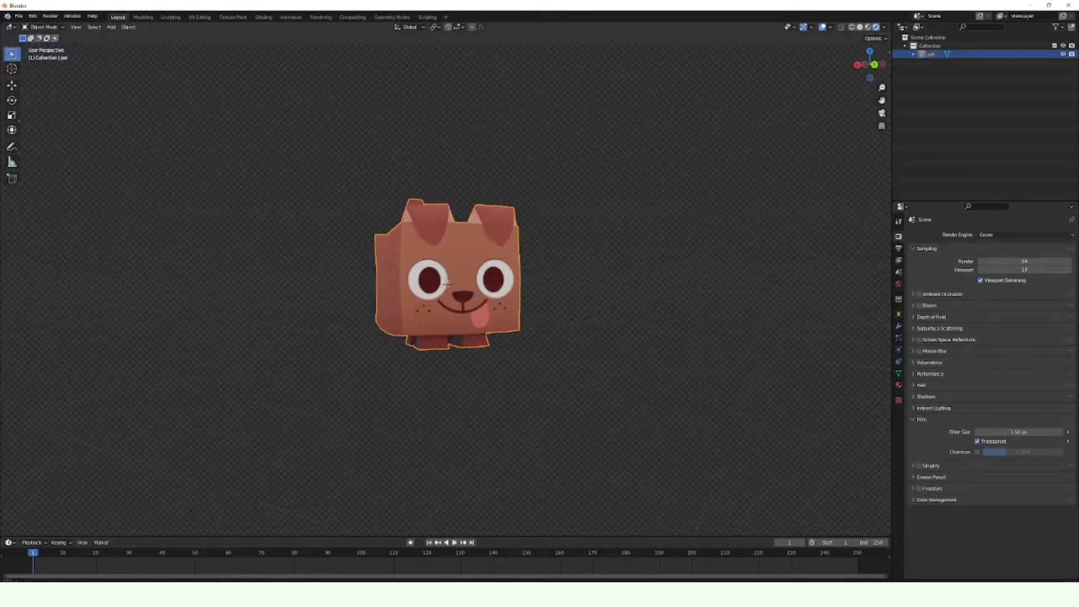
Step: Enable ambient occlusion, bloom, screen space reflections, motion blur and high bit depth shadows in the Eevee render settings
scroll(445, 284, "up", 2)
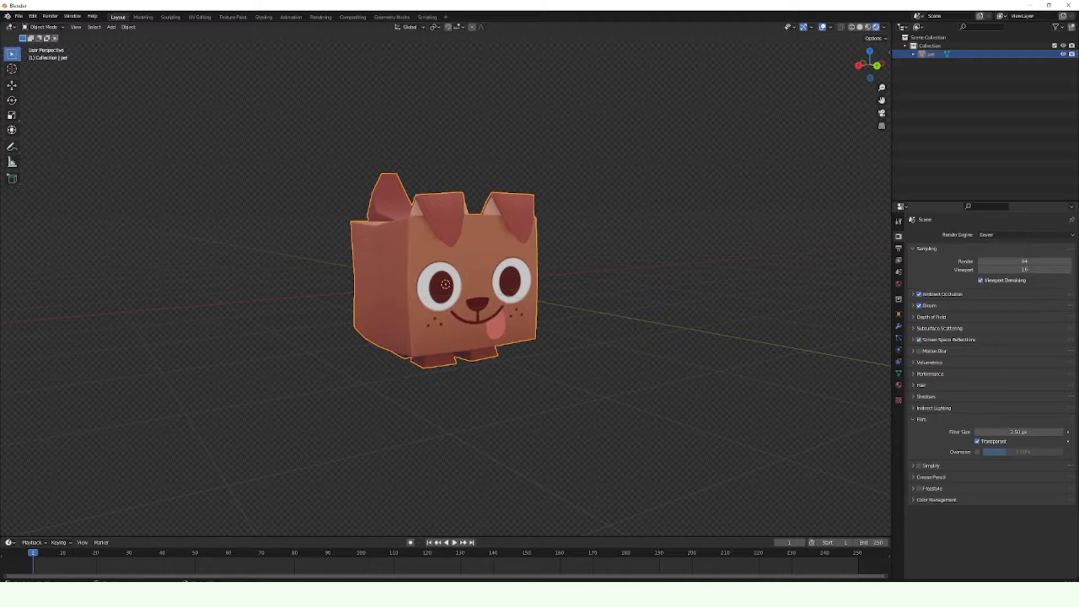
left_click(926, 397)
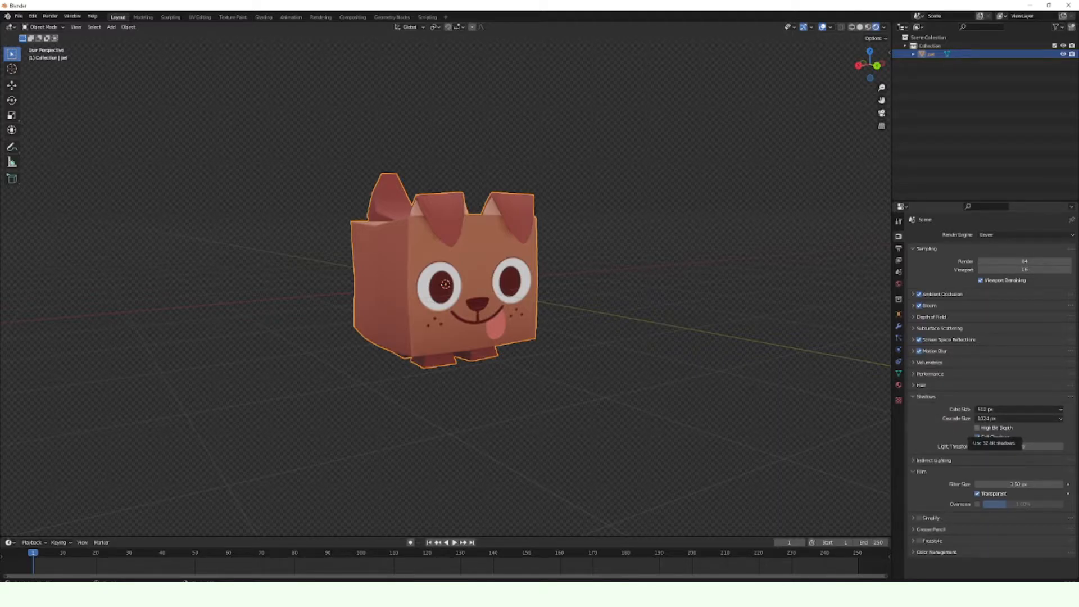
scroll(446, 284, "up", 2)
middle_click_drag(445, 284, 405, 279)
scroll(440, 287, "down", 3)
Step: Deselect the pet and add a Sun light to the scene
left_click(551, 293)
middle_click_drag(551, 292, 601, 292)
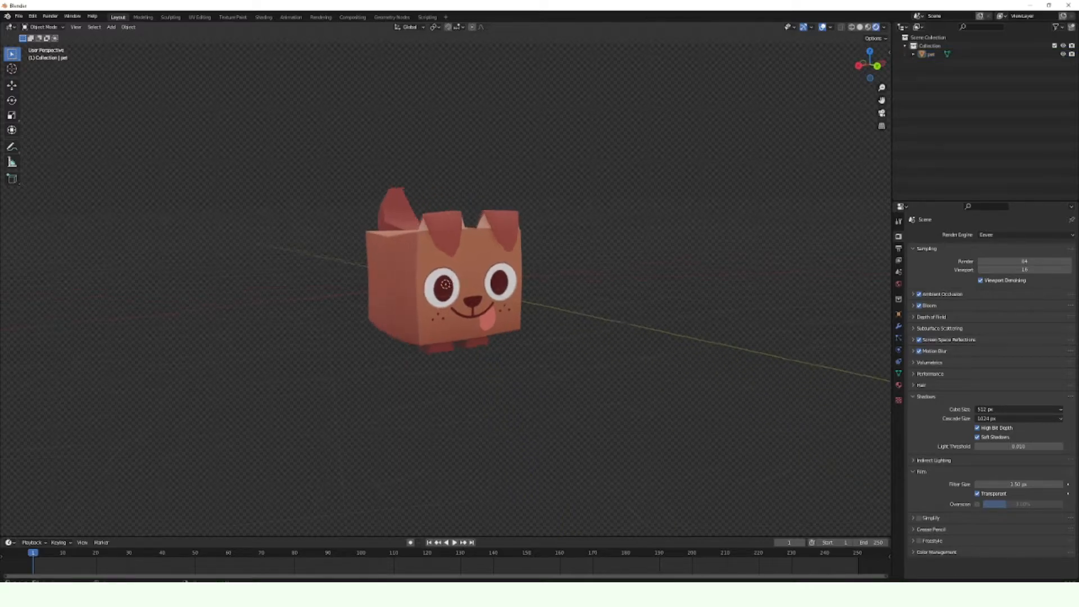
left_click(111, 27)
mouse_move(132, 141)
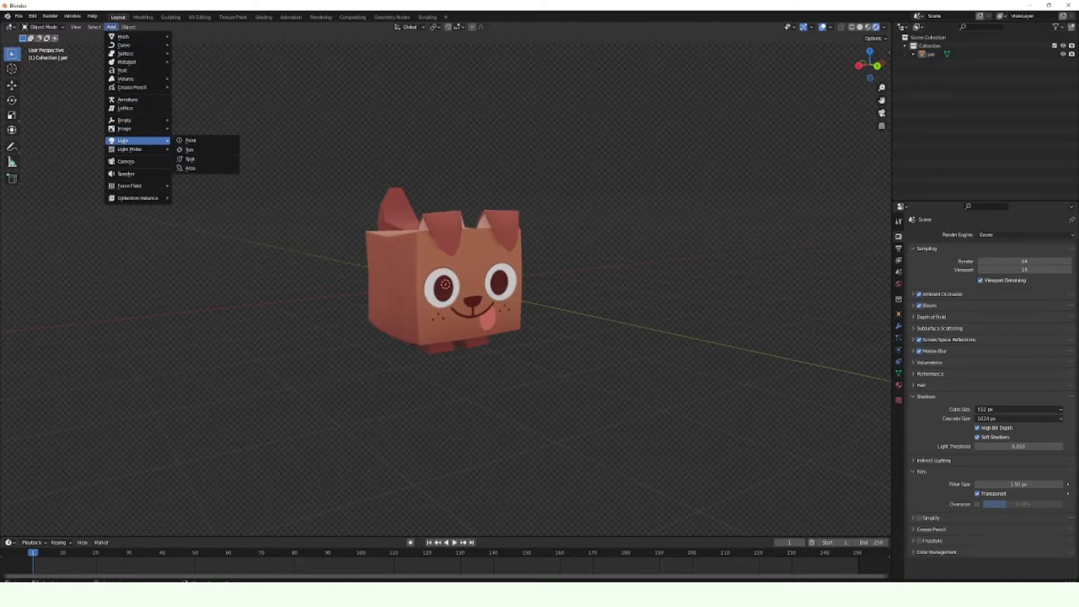
left_click(190, 149)
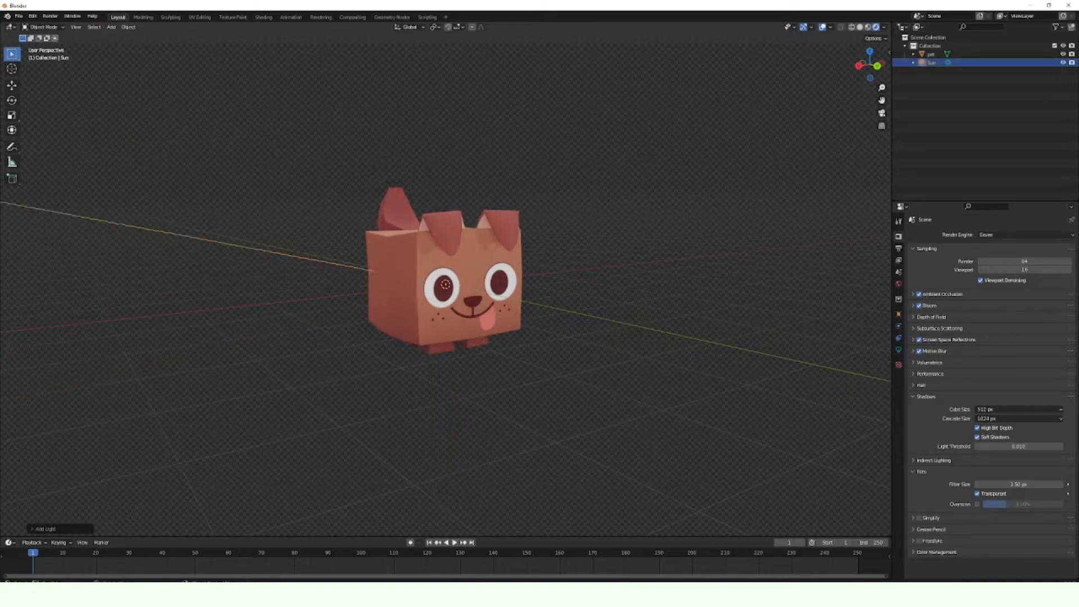
Step: Aim the Sun light across the pet's side and try a strength of 10
mouse_move(624, 133)
left_mouse_down()
mouse_move(224, 147)
mouse_move(197, 213)
mouse_move(674, 253)
left_mouse_up()
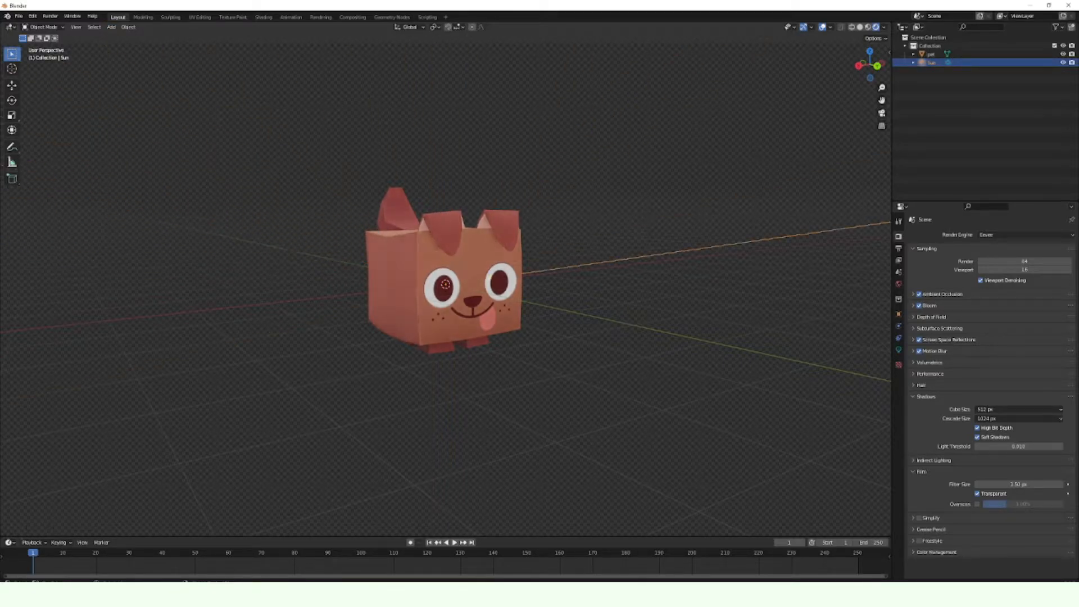
left_click(898, 350)
type("10")
key("Return")
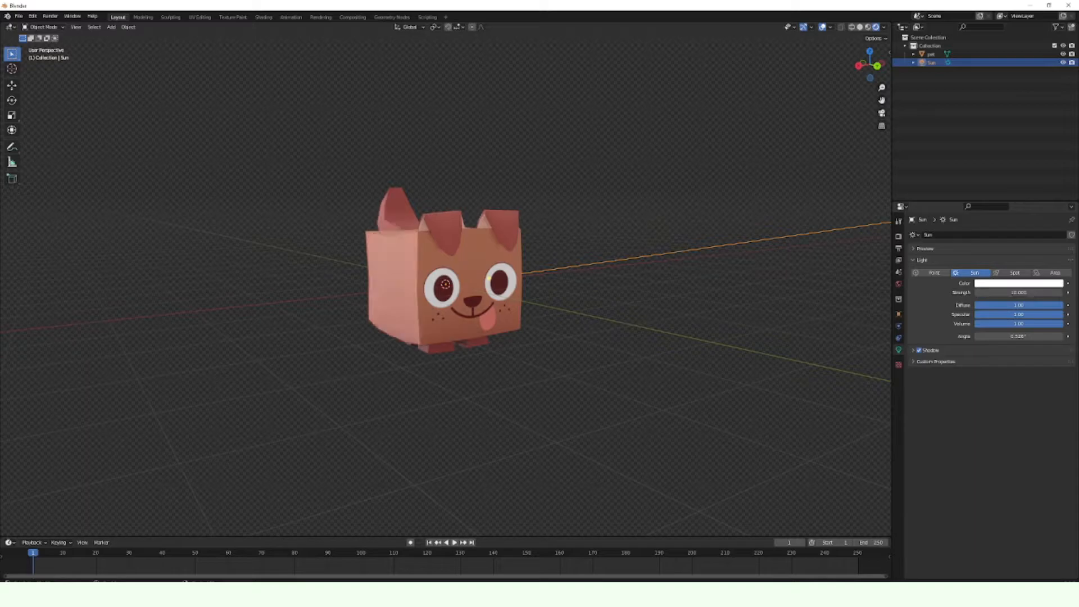
Step: Set the Sun light's strength to 5, re-aim it towards the pet's face, and deselect it
mouse_move(489, 277)
left_mouse_down()
mouse_move(646, 153)
mouse_move(275, 438)
mouse_move(242, 308)
mouse_move(437, 118)
mouse_move(295, 157)
mouse_move(305, 146)
left_mouse_up()
double_click(1018, 292)
type("5")
key("Return")
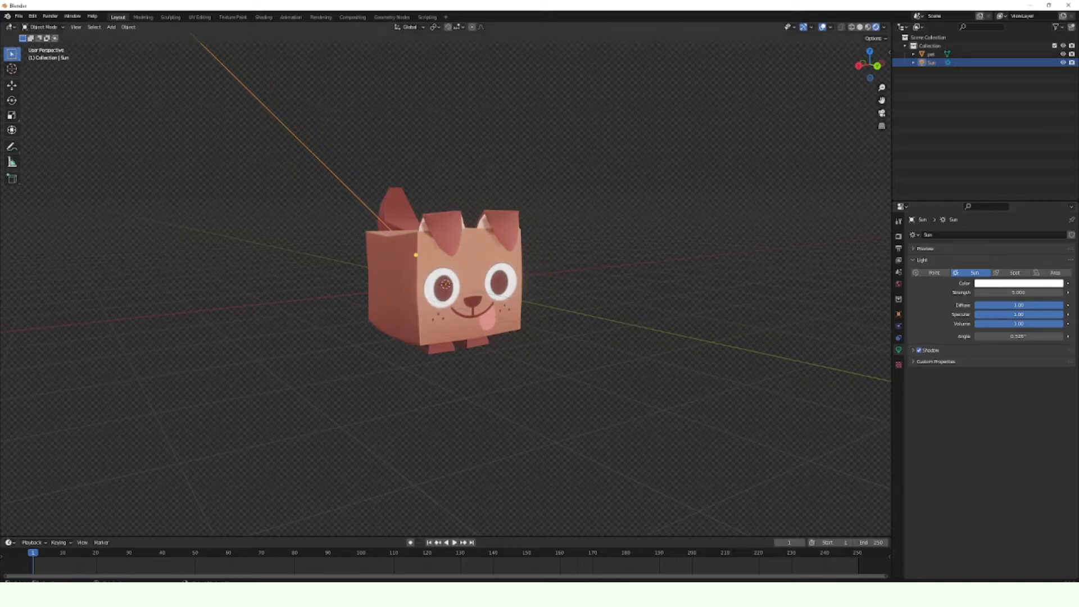
mouse_move(415, 255)
left_mouse_down()
mouse_move(556, 219)
mouse_move(573, 275)
mouse_move(573, 257)
mouse_move(337, 273)
mouse_move(338, 262)
mouse_move(484, 269)
mouse_move(472, 273)
left_mouse_up()
left_click(573, 270)
middle_click_drag(573, 269, 594, 282)
Step: Add a Point light and move it forward along the Y axis to the front of the pet's face
left_click(111, 27)
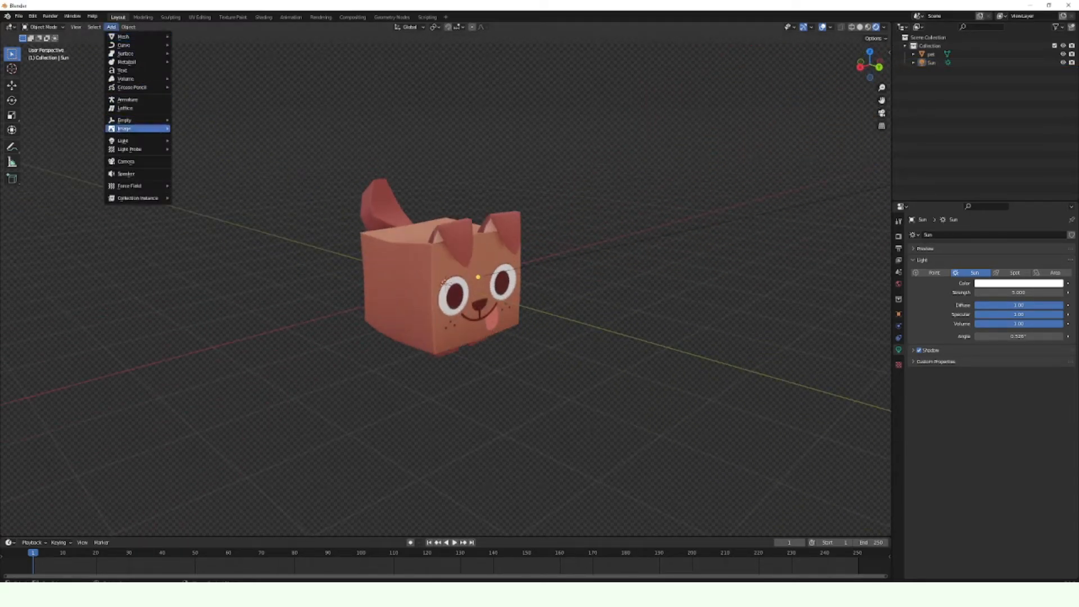
mouse_move(125, 140)
left_click(190, 141)
key("shift+space")
key("g")
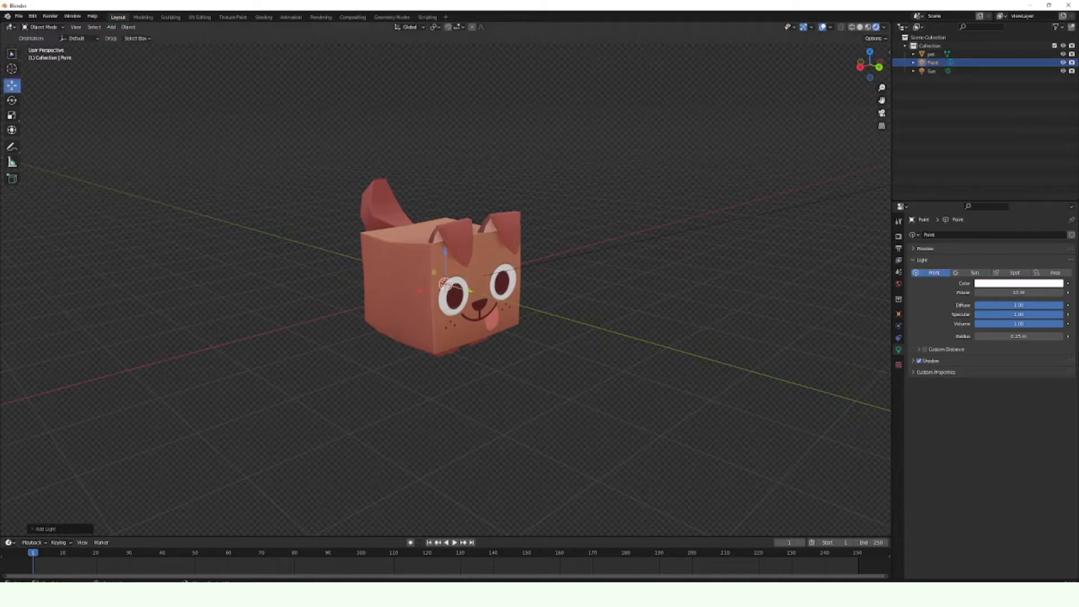
left_click_drag(471, 290, 522, 306)
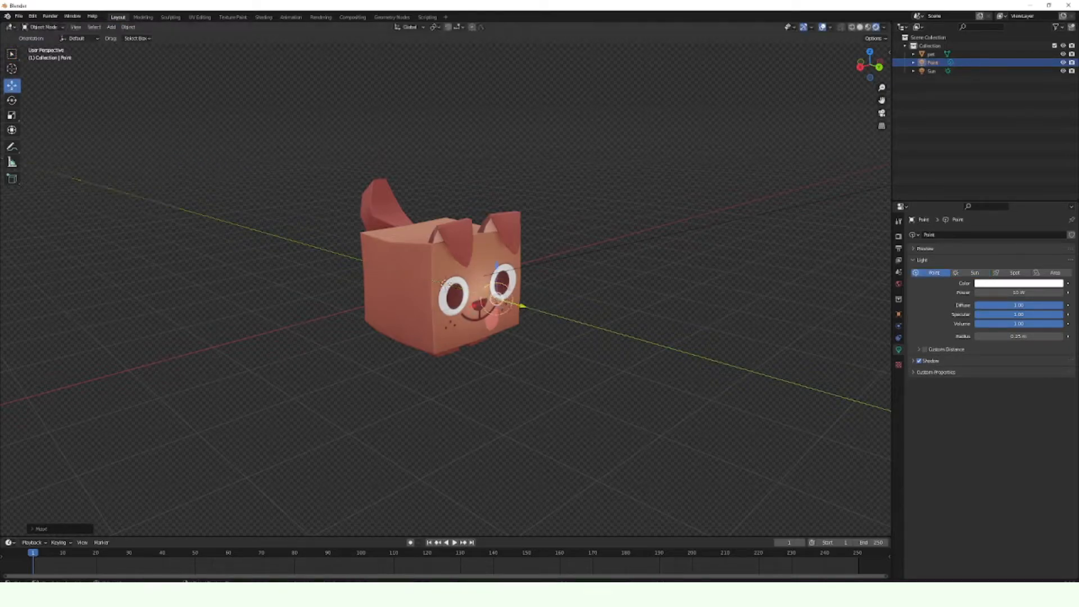
Step: Set the Point light's power to 20 W and enlarge its radius to just under 1 m
type("20")
key("Return")
middle_click_drag(647, 276, 582, 256)
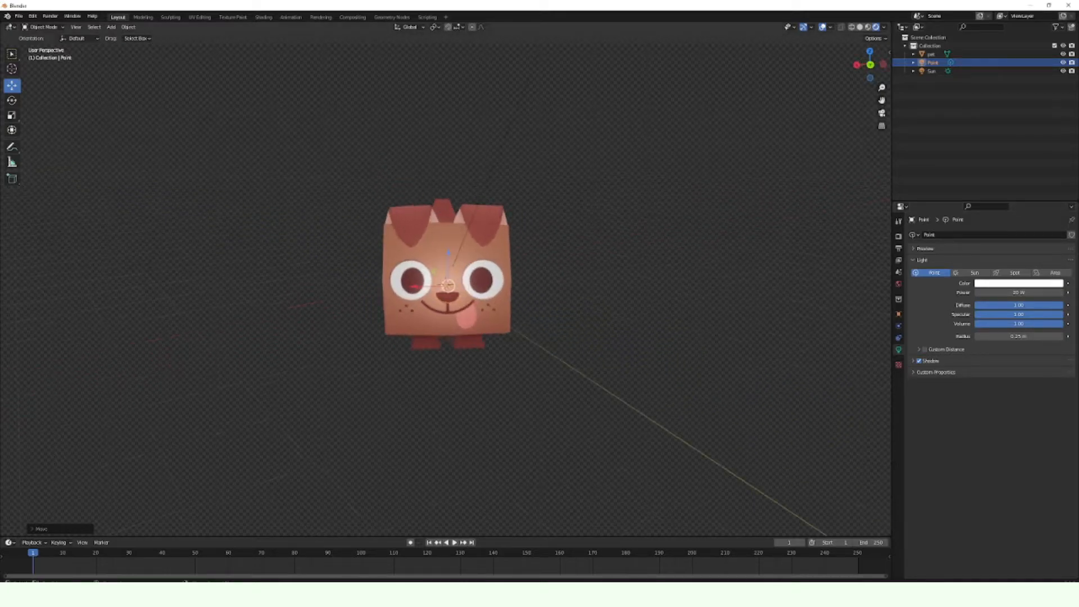
mouse_move(1018, 336)
left_mouse_down()
mouse_move(1062, 336)
mouse_move(1035, 336)
left_mouse_up()
middle_click_drag(646, 281, 708, 292)
Step: Move the Point light slightly further forward and up, raise its power to 50 W, and deselect it
left_click_drag(521, 299, 534, 301)
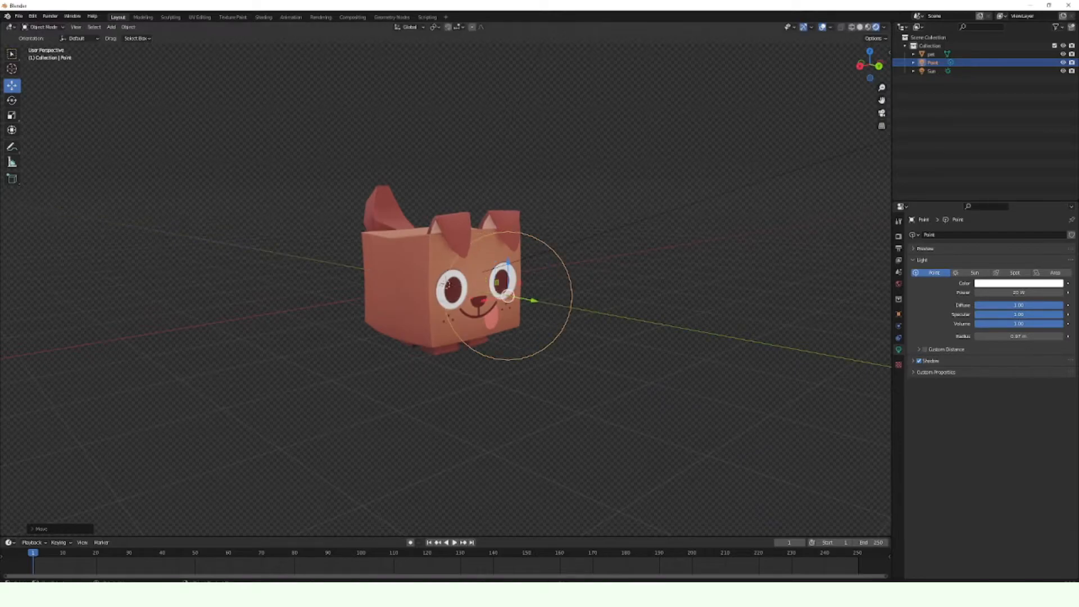
key("Return")
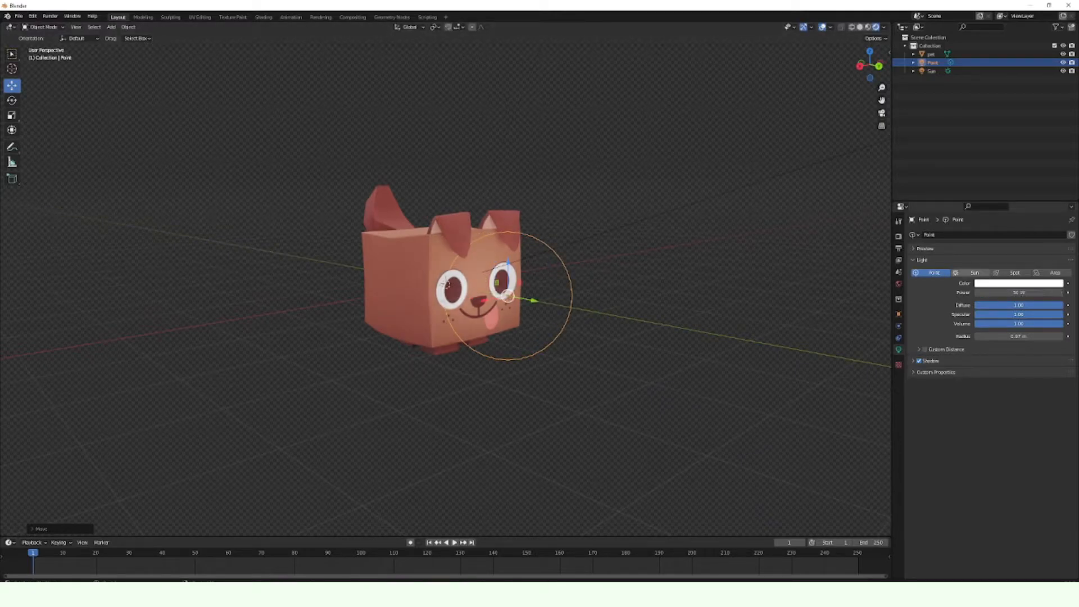
mouse_move(508, 263)
left_mouse_down()
mouse_move(508, 195)
mouse_move(508, 254)
left_mouse_up()
left_click(584, 264)
middle_click_drag(584, 265, 513, 279)
scroll(589, 252, "up", 3)
scroll(427, 276, "down", 2)
scroll(520, 277, "down", 1)
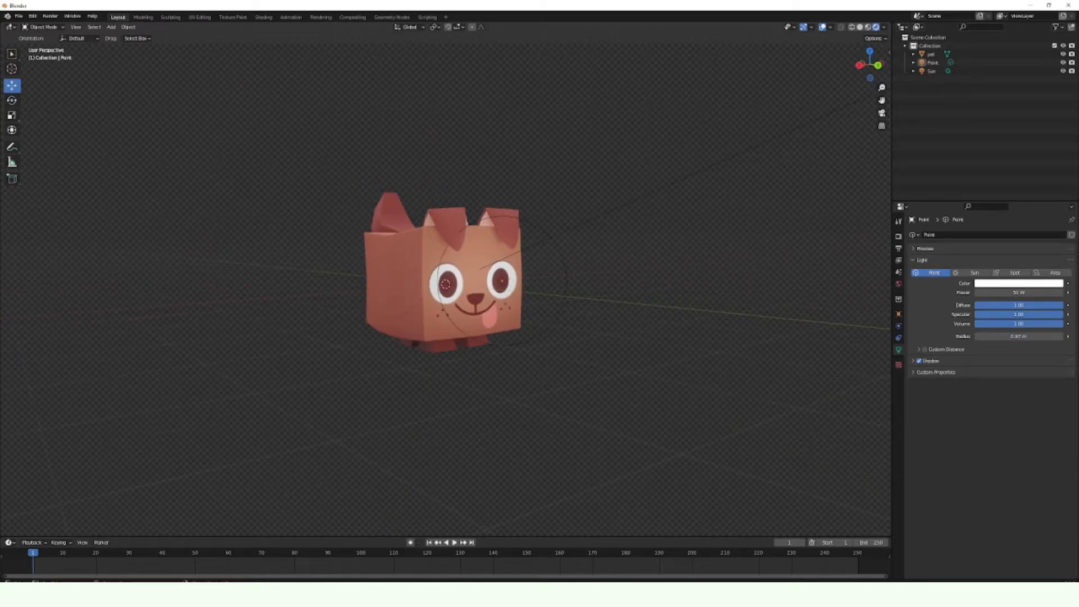
Step: Add a camera and move it along the Y axis to a spot in front of the pet
left_click(111, 27)
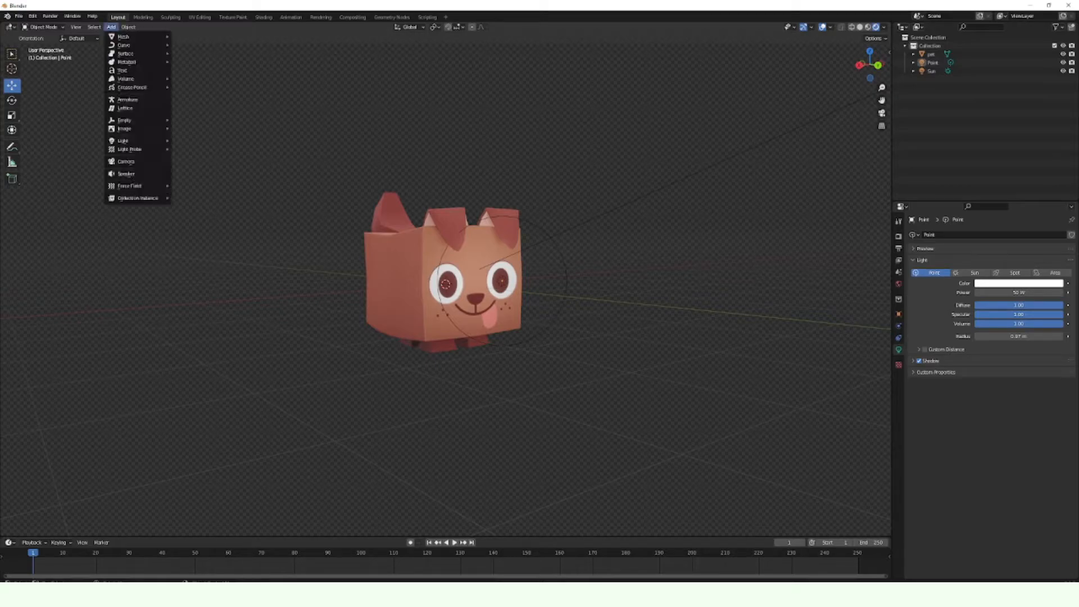
left_click(137, 161)
middle_click_drag(450, 270, 472, 304)
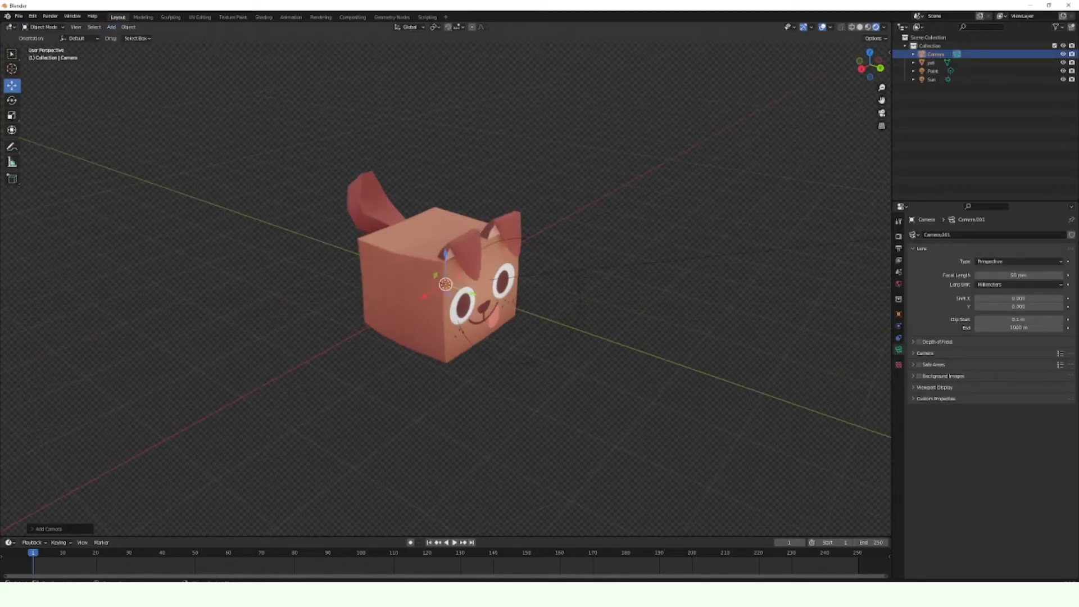
key("g")
key("y")
key("Return")
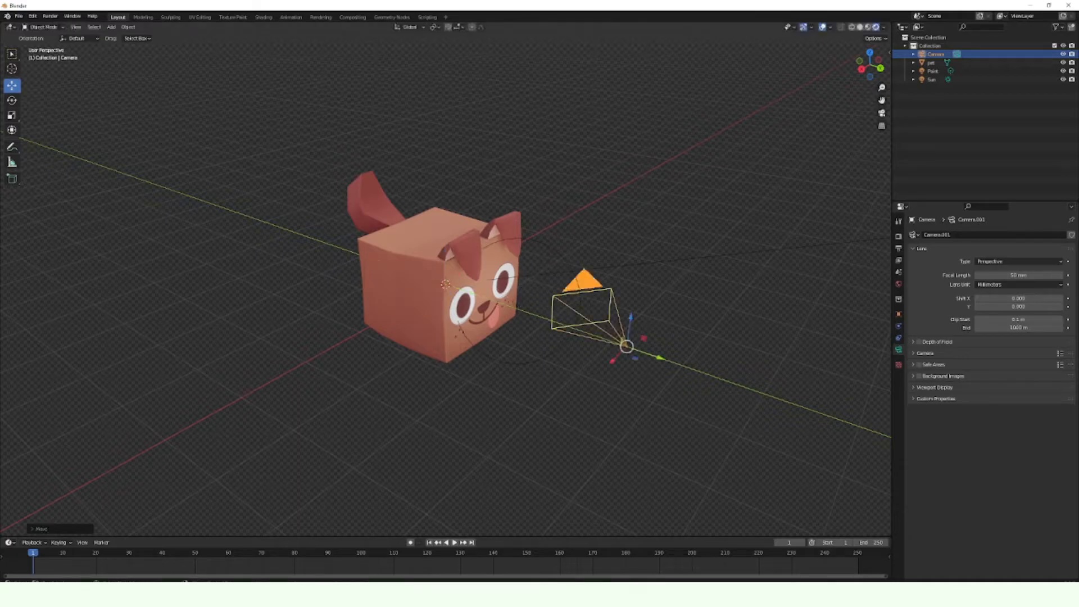
Step: Move the camera sideways along X and further away along Y so it views the pet diagonally from the front
left_click_drag(612, 361, 522, 445)
middle_click_drag(523, 438, 578, 435)
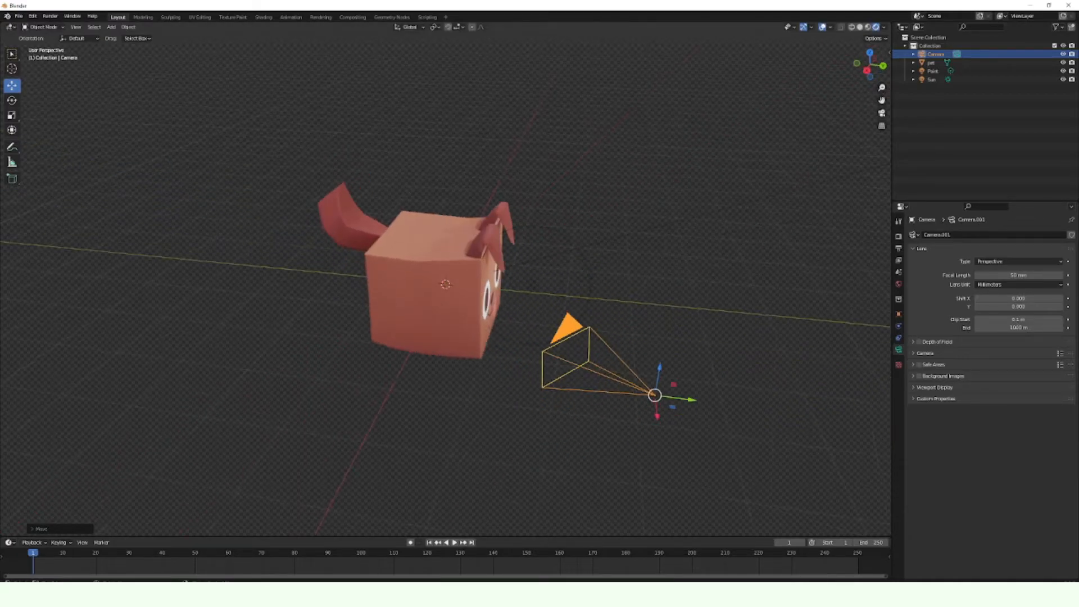
left_click_drag(690, 399, 788, 412)
middle_click_drag(578, 435, 506, 394)
left_click_drag(402, 329, 371, 334)
scroll(371, 334, "up", 1)
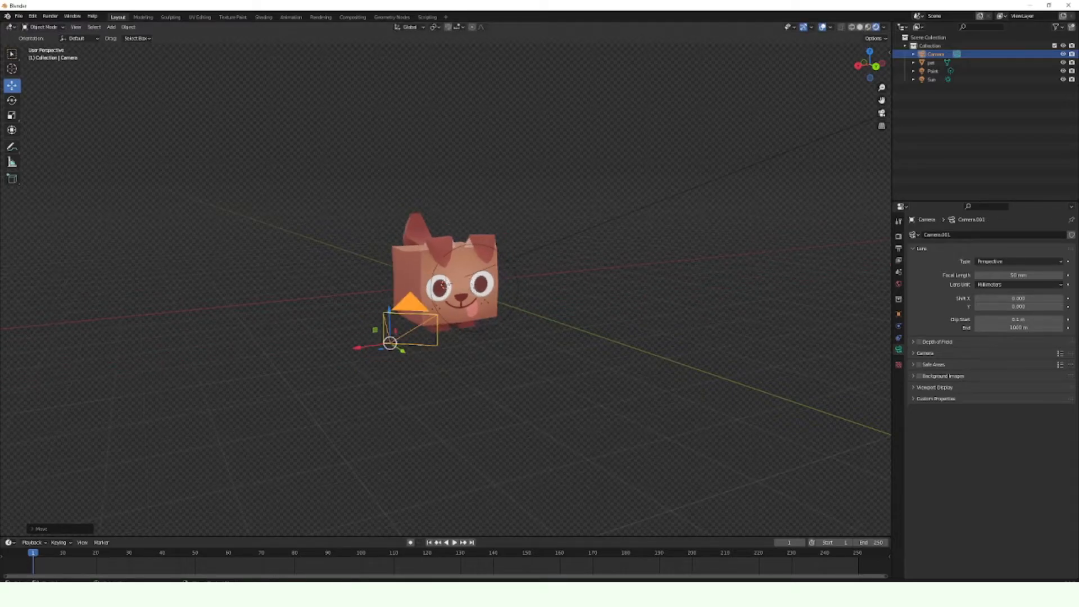
scroll(371, 334, "up", 3)
middle_click_drag(372, 334, 377, 312)
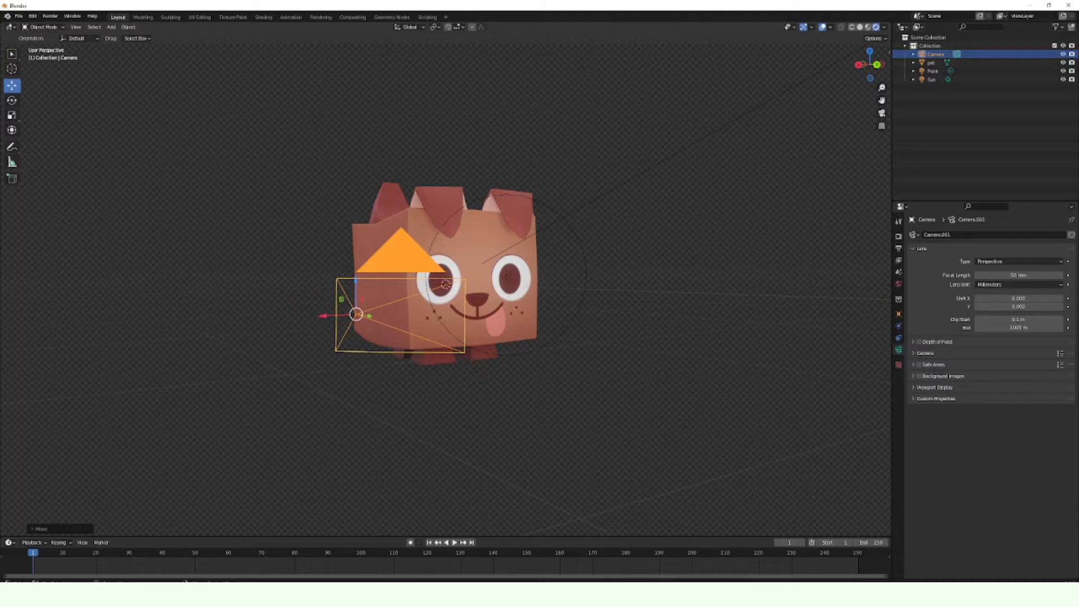
Step: Bring up the on-screen keyboard, switch to the camera view, and move the keyboard clear of the camera frame
key("ctrl+super+o")
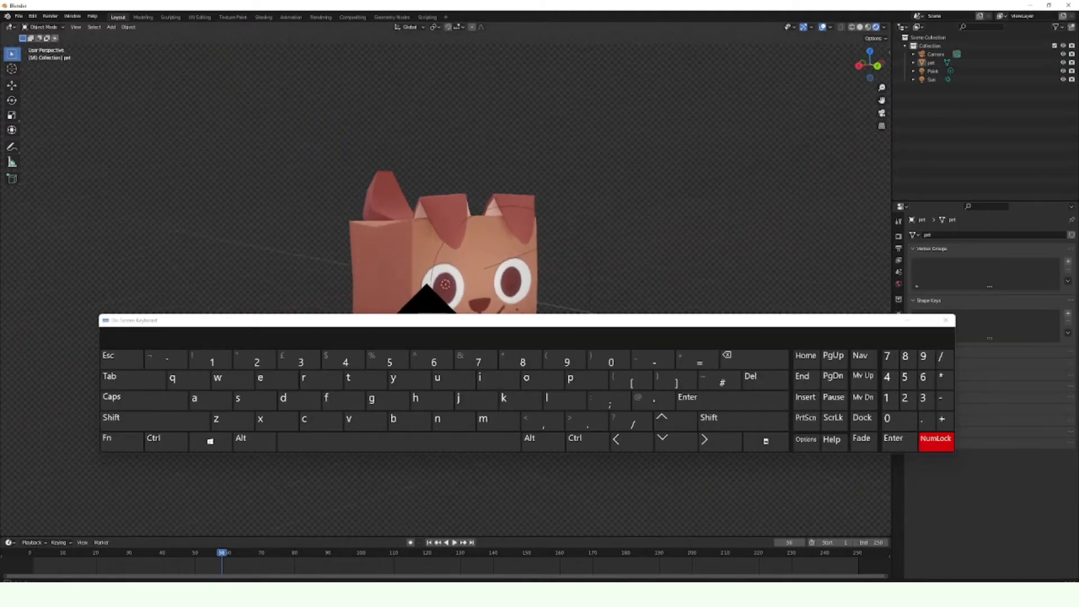
left_click_drag(573, 322, 538, 322)
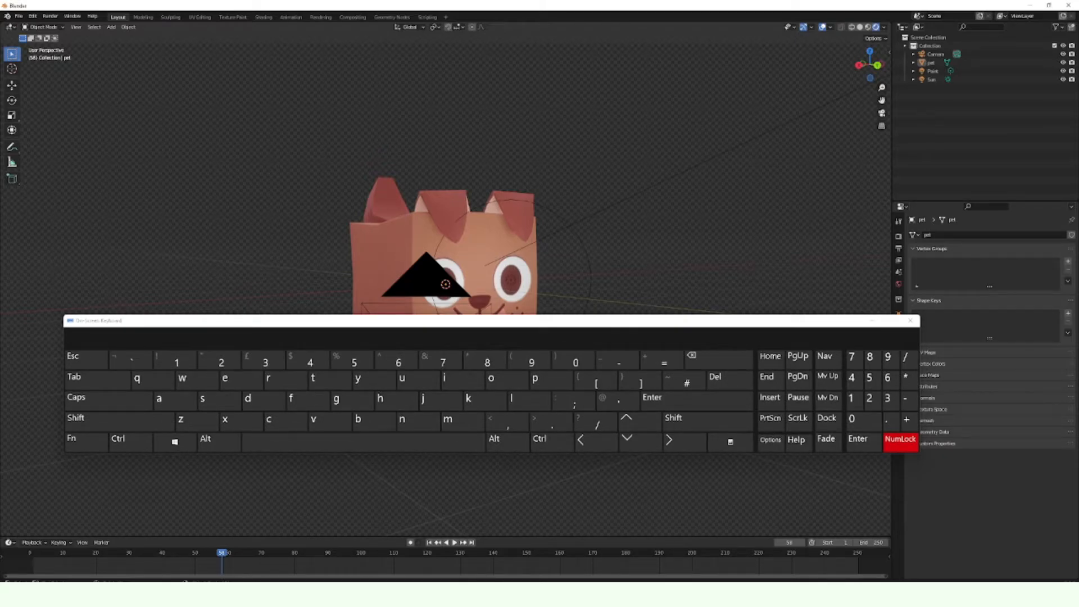
left_click(858, 420)
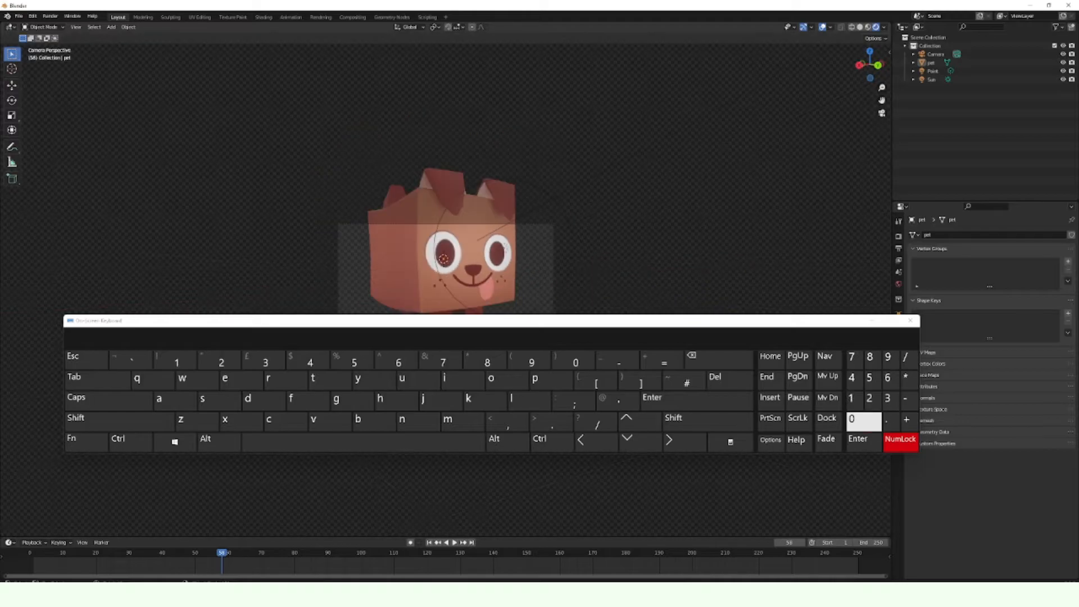
scroll(444, 241, "up", 2)
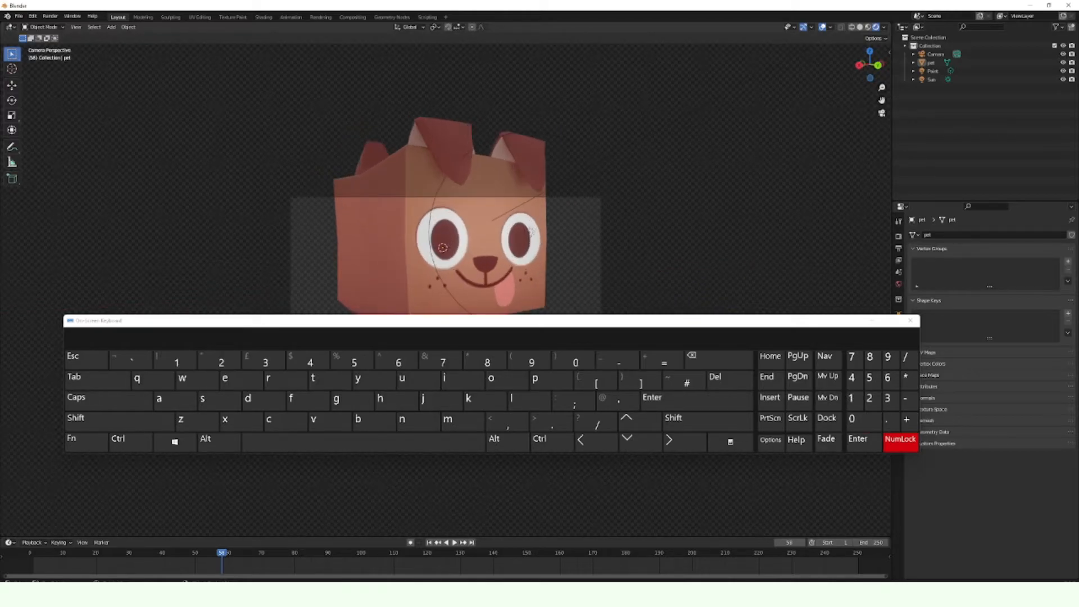
left_click_drag(514, 321, 549, 429)
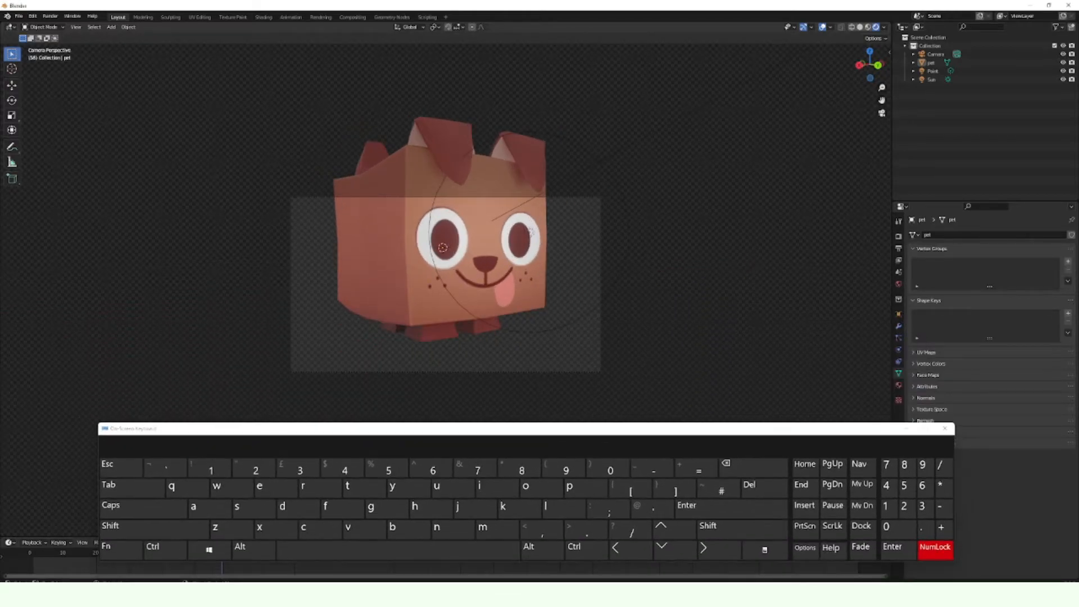
Step: Scale the pet down and lower it so that it fits inside the camera frame
left_click(475, 247)
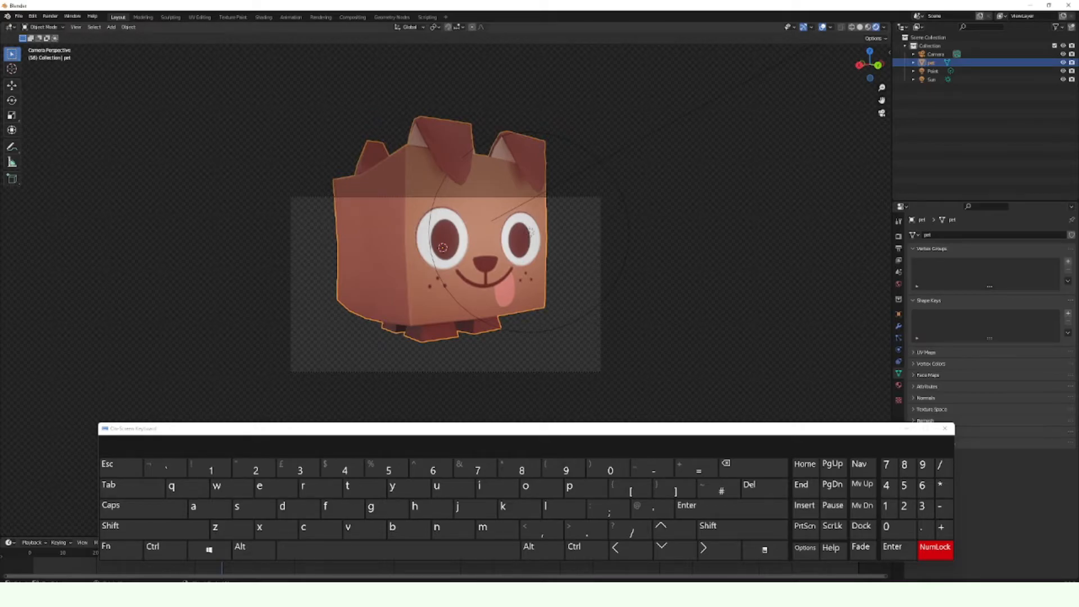
key("s")
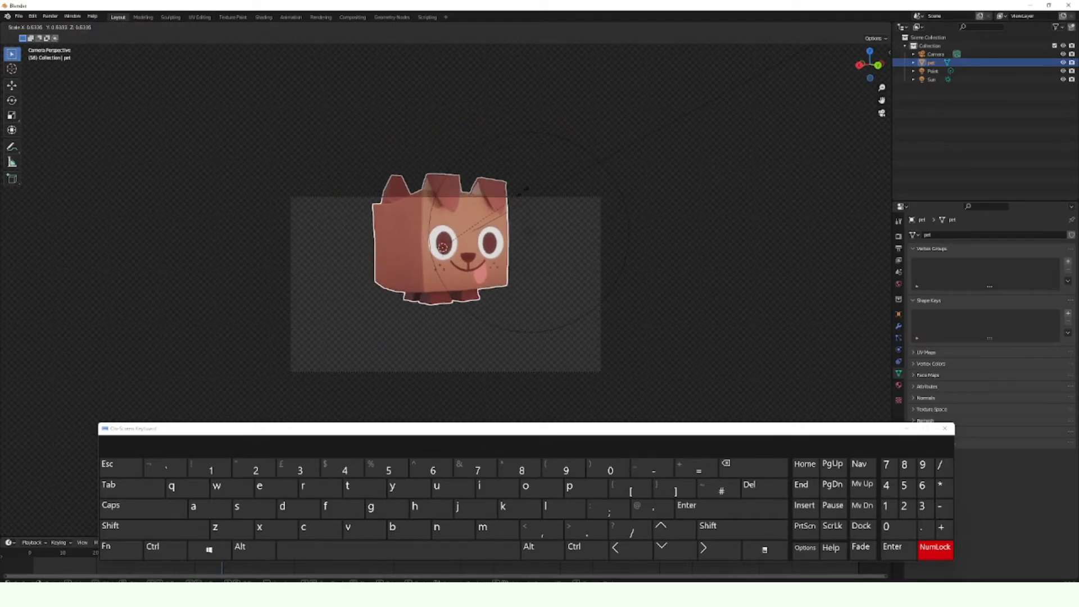
left_click(533, 191)
left_click(12, 86)
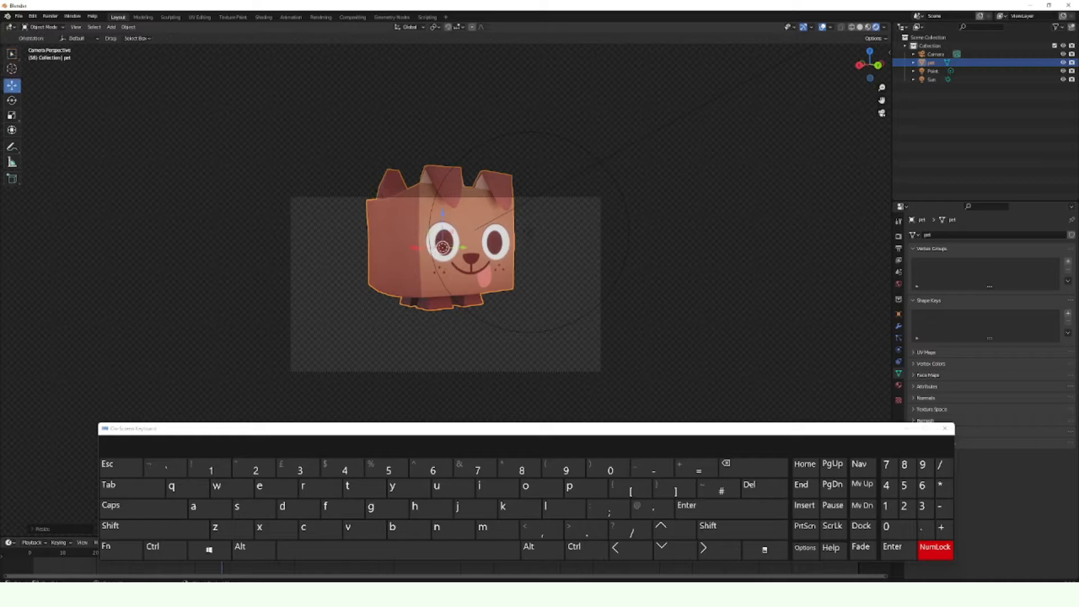
key("ctrl+z")
key("ctrl+z")
key("ctrl+z")
key("ctrl+z")
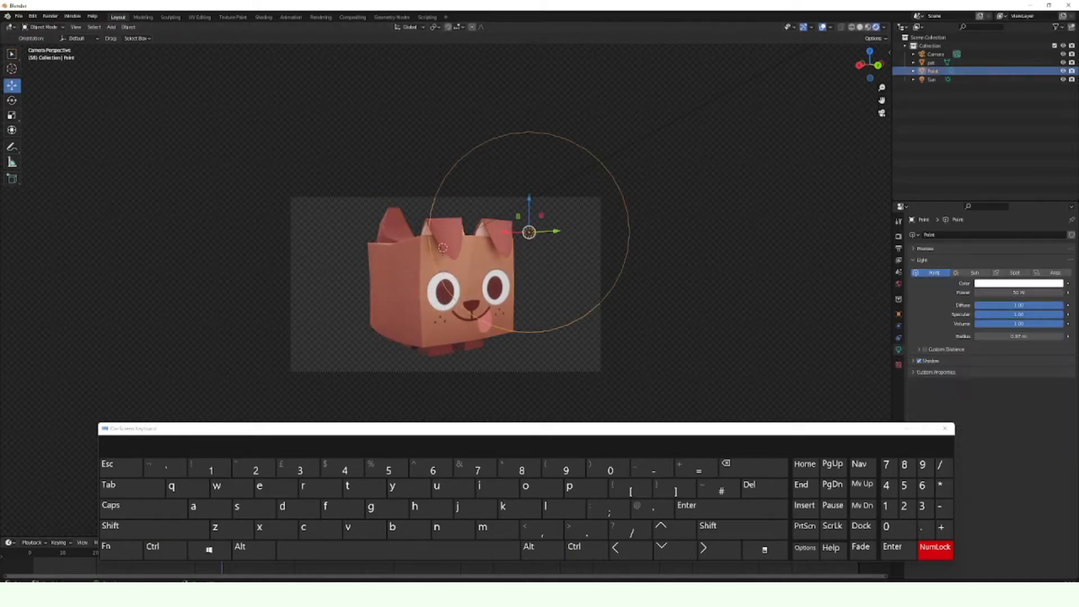
Step: Lower the Point and Sun lights together to match the pet's position
key("ctrl+z")
key("ctrl+z")
key("ctrl+z")
left_click_drag(480, 208, 480, 244)
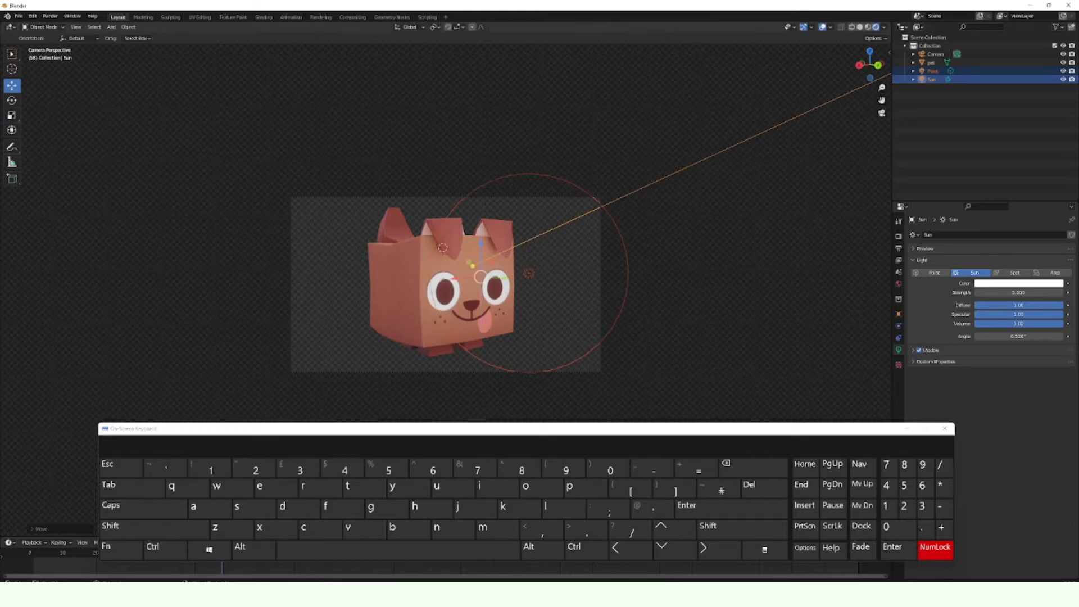
left_click(600, 281)
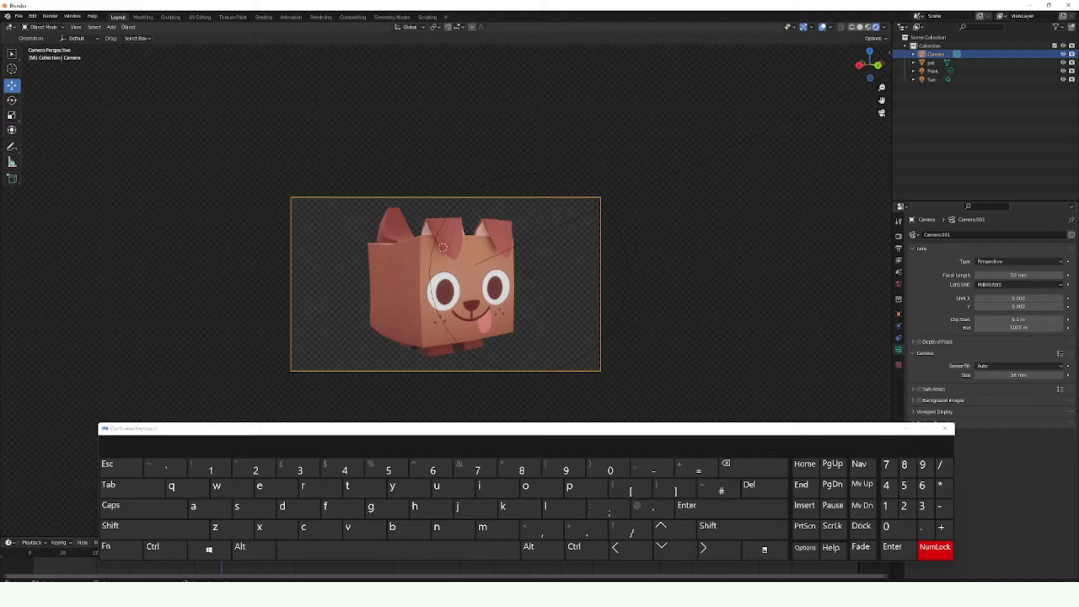
left_click(1018, 366)
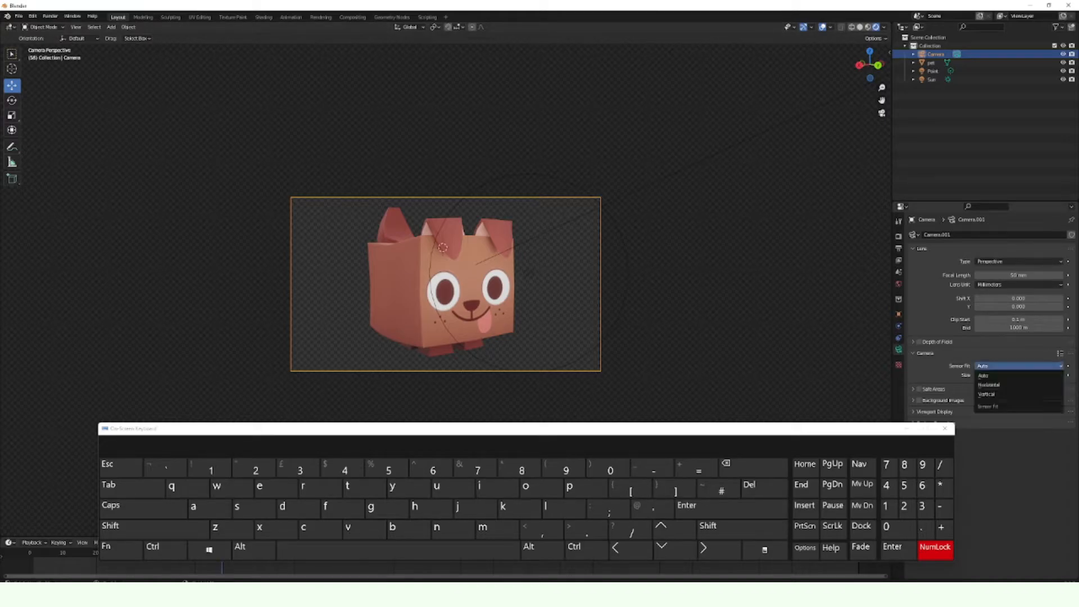
left_click_drag(874, 428, 737, 376)
Step: Set the render output resolution to 1000 by 1000 px
left_click(899, 236)
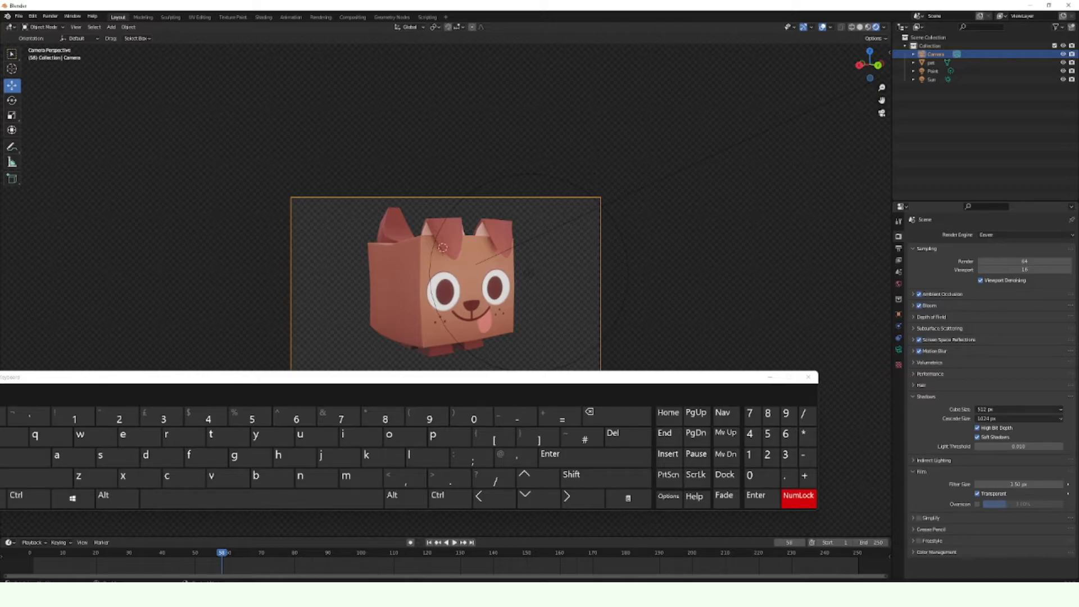
left_click(898, 249)
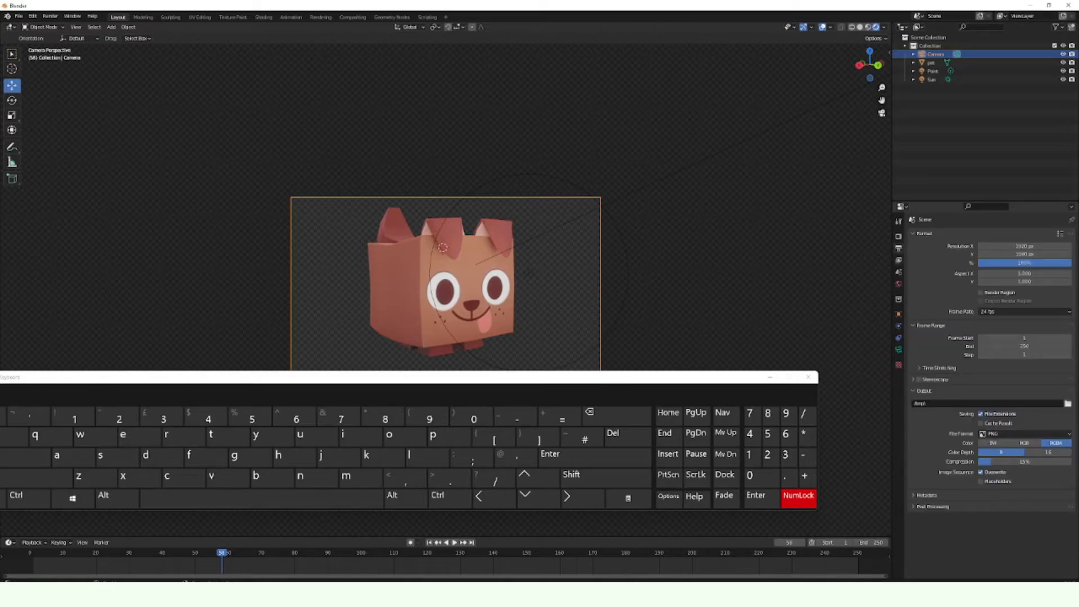
left_click(1024, 246)
type("1000")
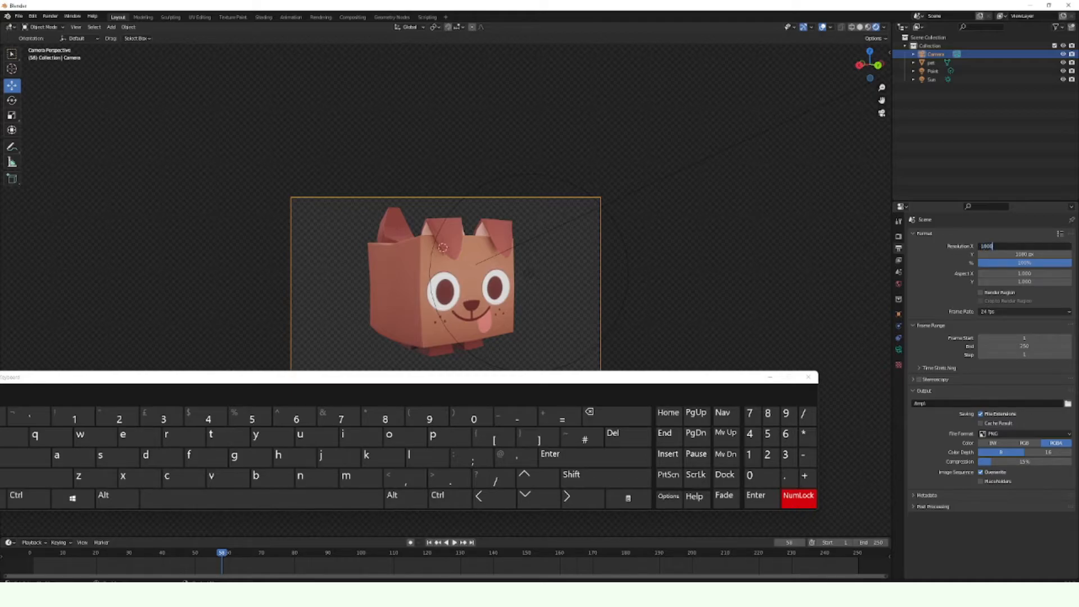
key("Return")
left_click(1024, 254)
type("1000")
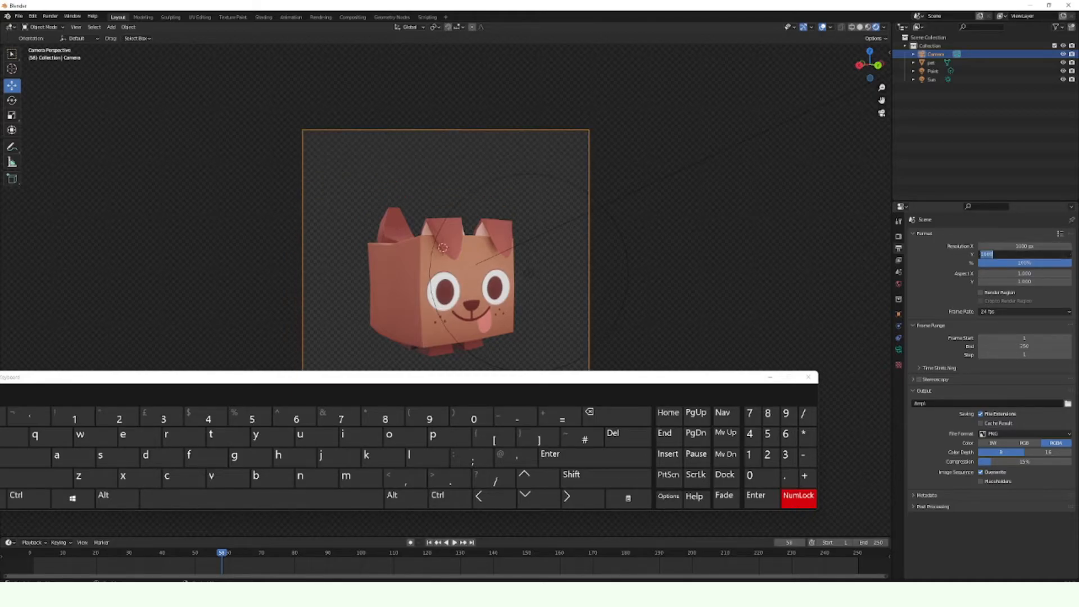
key("Return")
Step: Uncover the square camera frame and scale the pet up to fill more of it
left_click_drag(597, 377, 666, 456)
left_click(489, 265)
key("s")
left_click(509, 257)
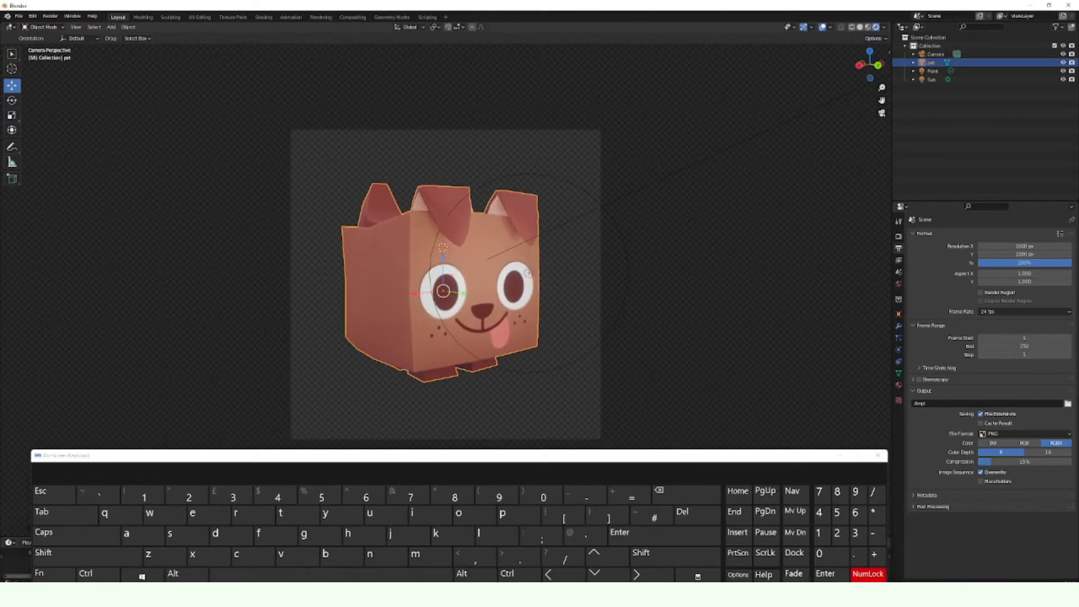
Step: Lower the Sun and Point lights together slightly along the Z axis
left_click(443, 280)
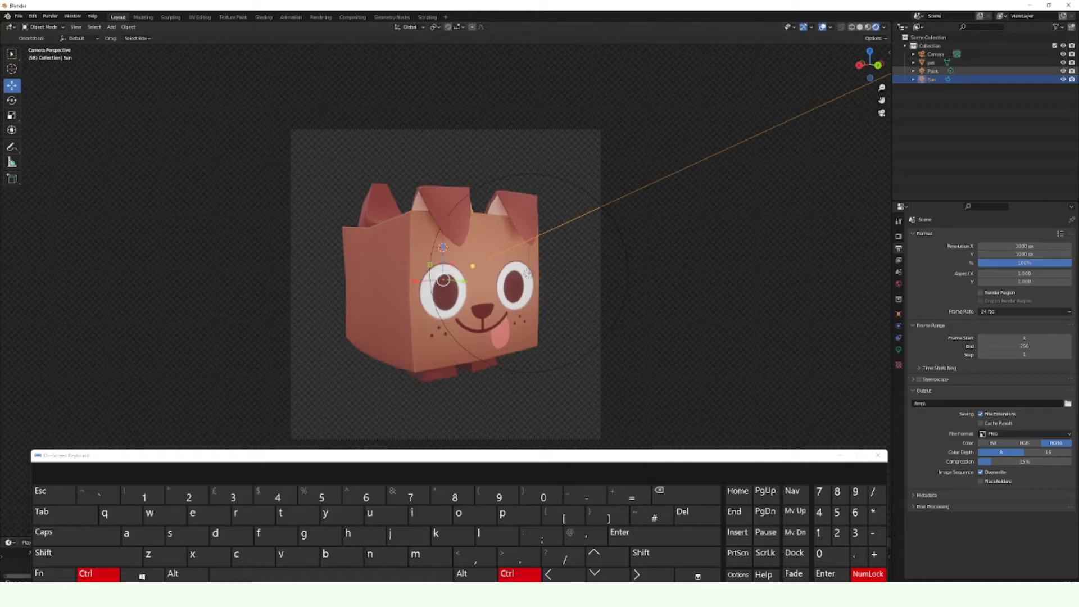
left_click(932, 71, "ctrl")
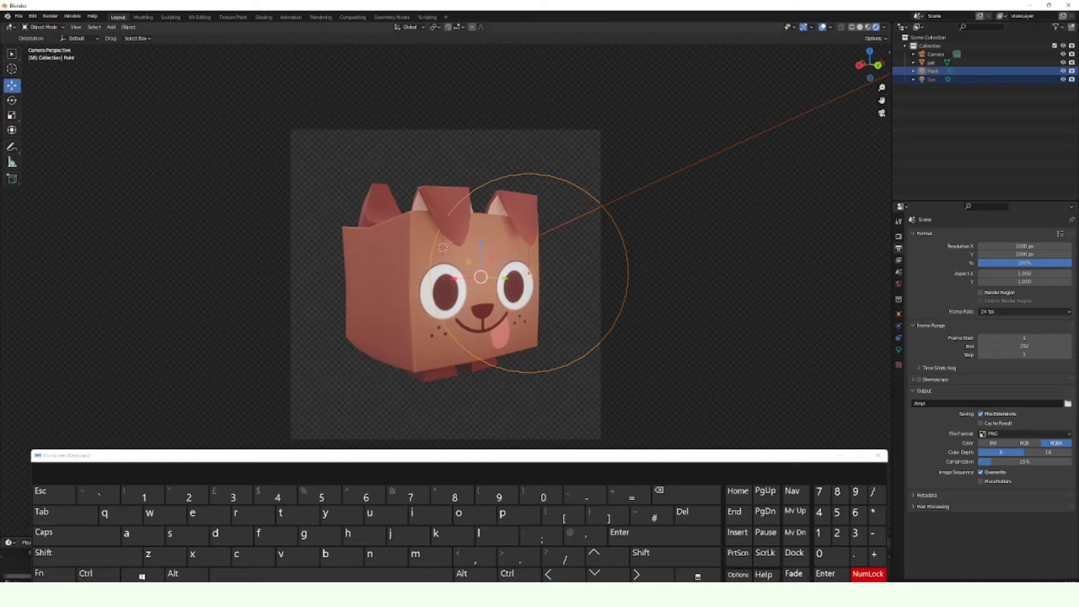
key("g")
key("z")
key("Return")
left_click(242, 146)
Step: Render the still image of the pet and save the result as pet.png
left_click(50, 16)
left_click(50, 15)
left_click(65, 24)
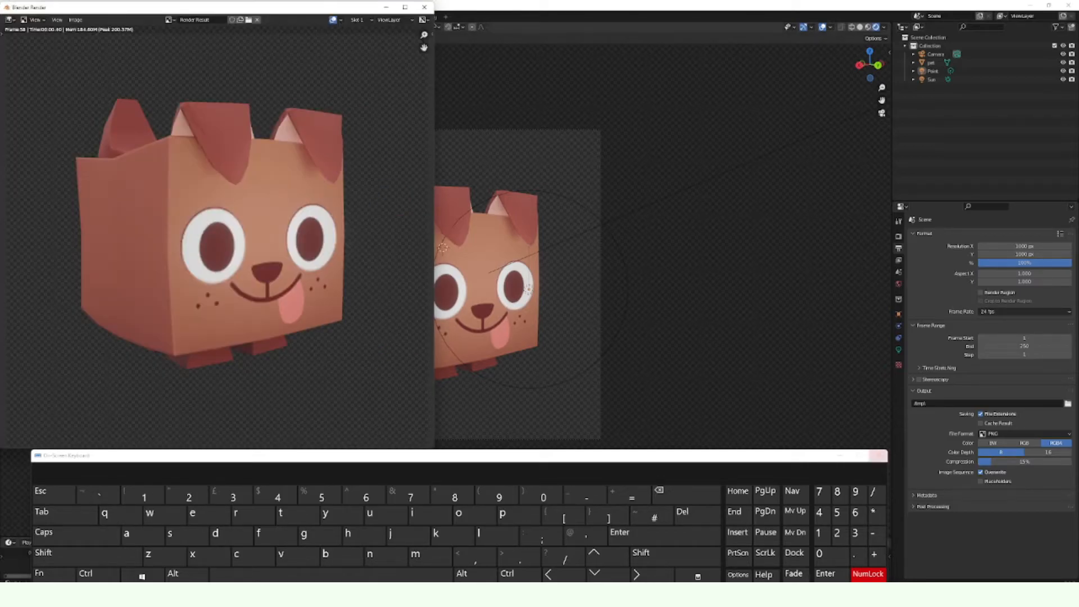
left_click(879, 455)
left_click(405, 6)
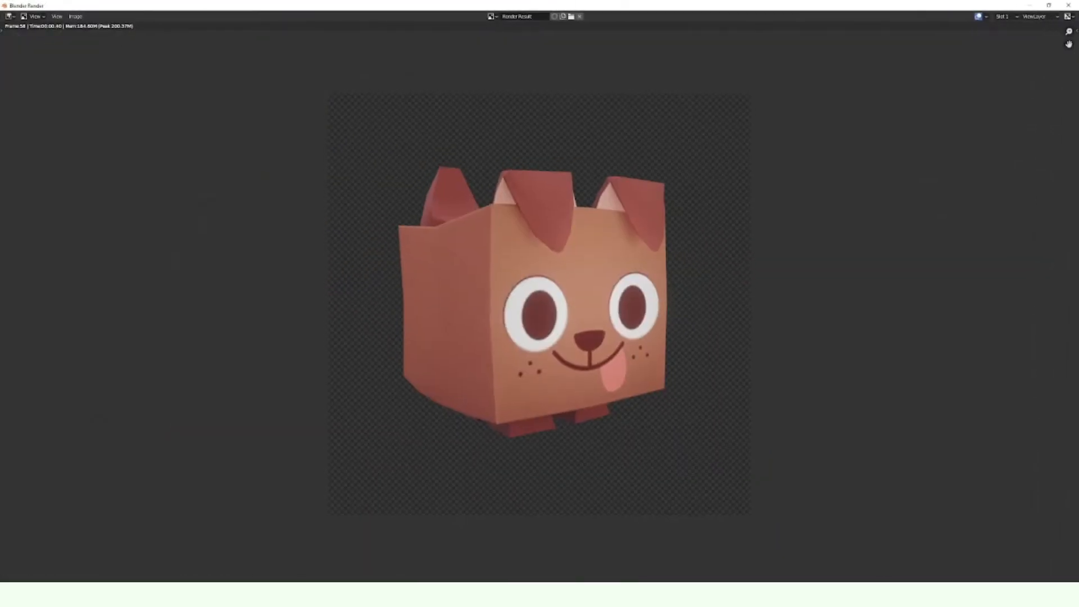
left_click(75, 16)
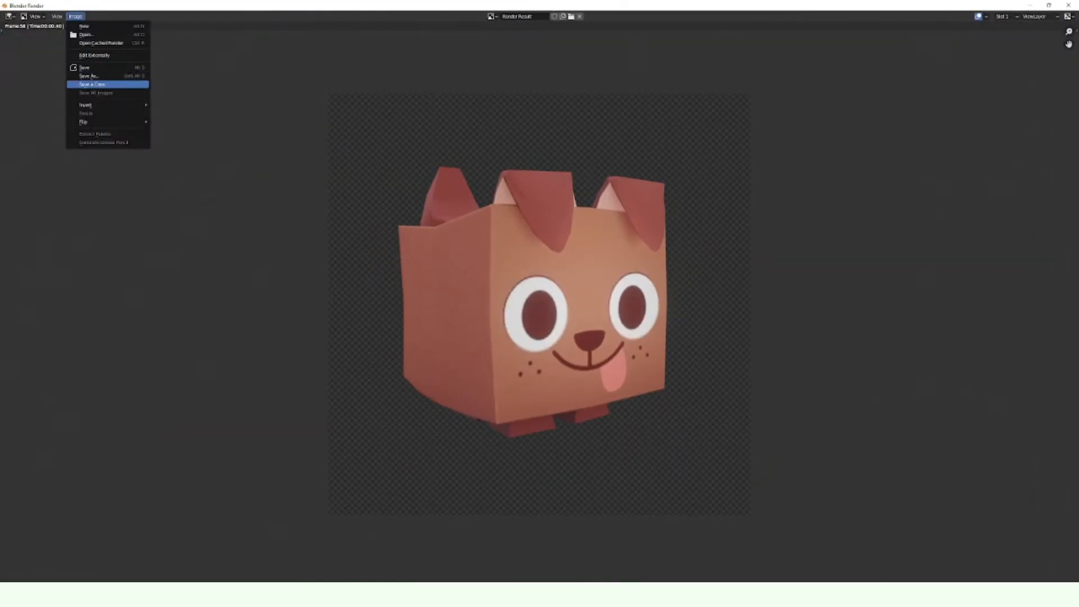
left_click(88, 75)
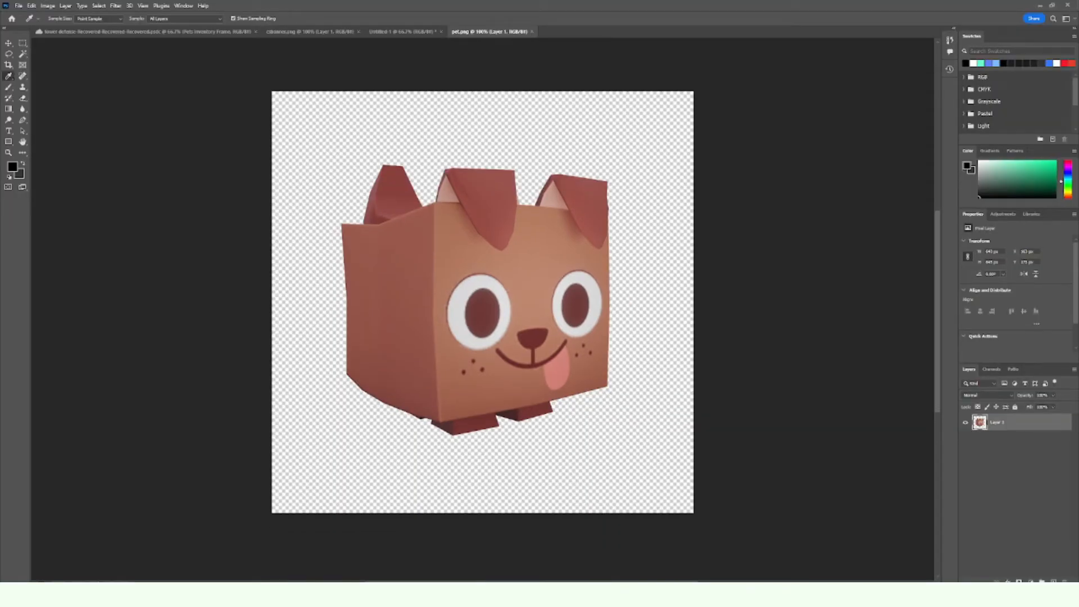
Step: In Photoshop, add a new layer above the pet in pet.png and set the foreground colour to red
key("ctrl+plus")
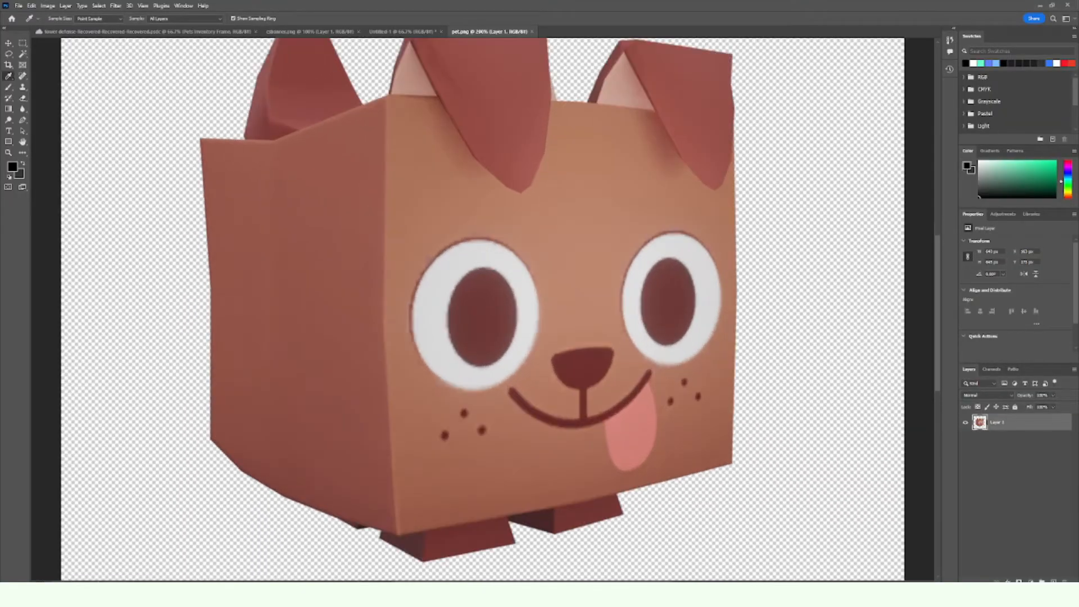
key("ctrl+minus")
key("ctrl+minus")
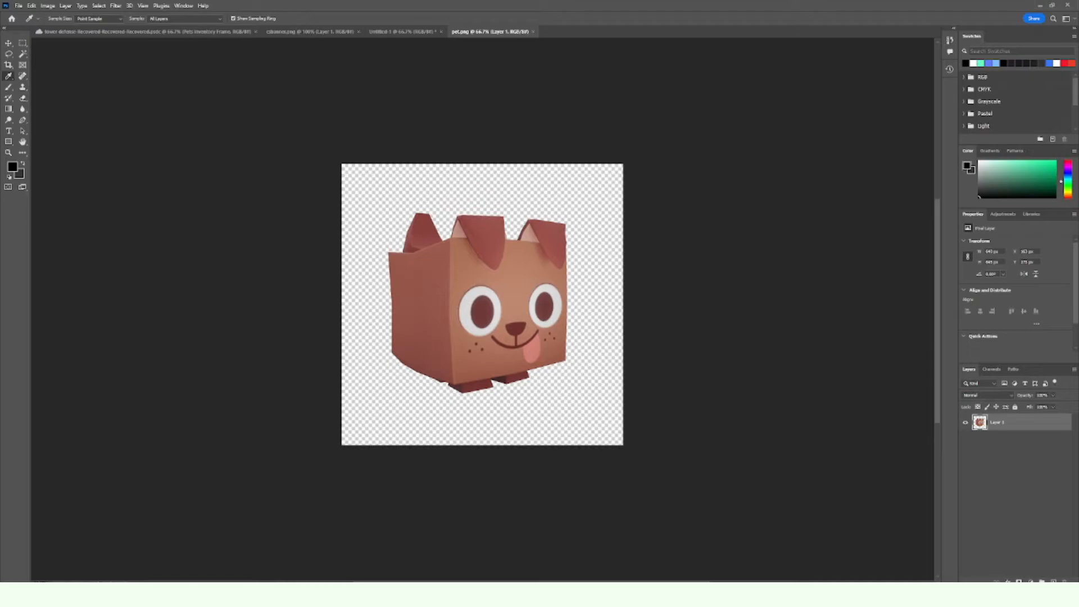
scroll(483, 314, "up", 3)
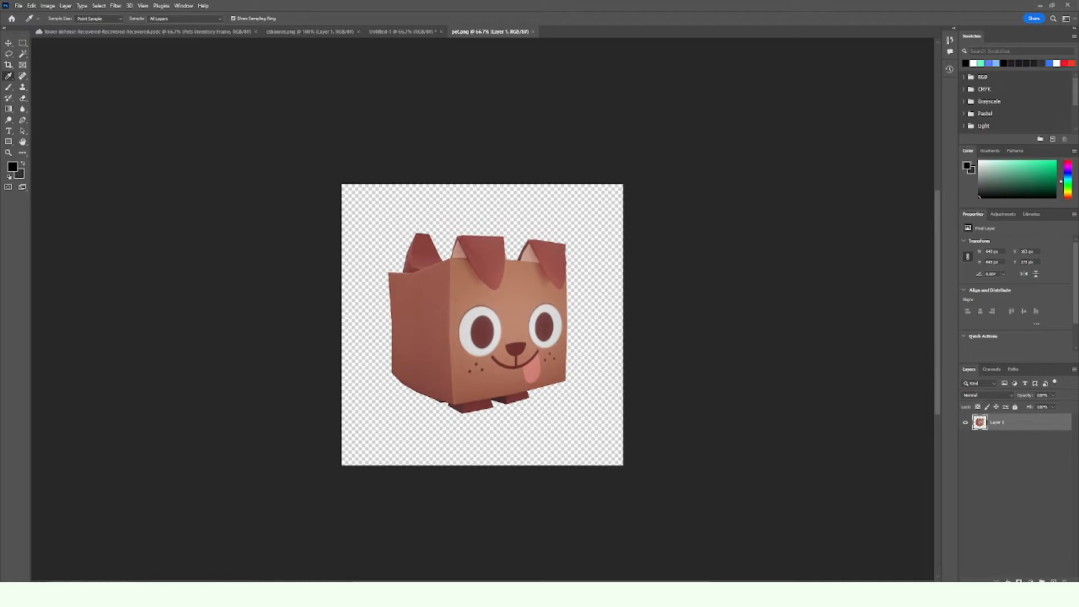
scroll(483, 315, "up", 2)
scroll(482, 315, "down", 2)
key("ctrl+alt+shift+n")
left_click(980, 64)
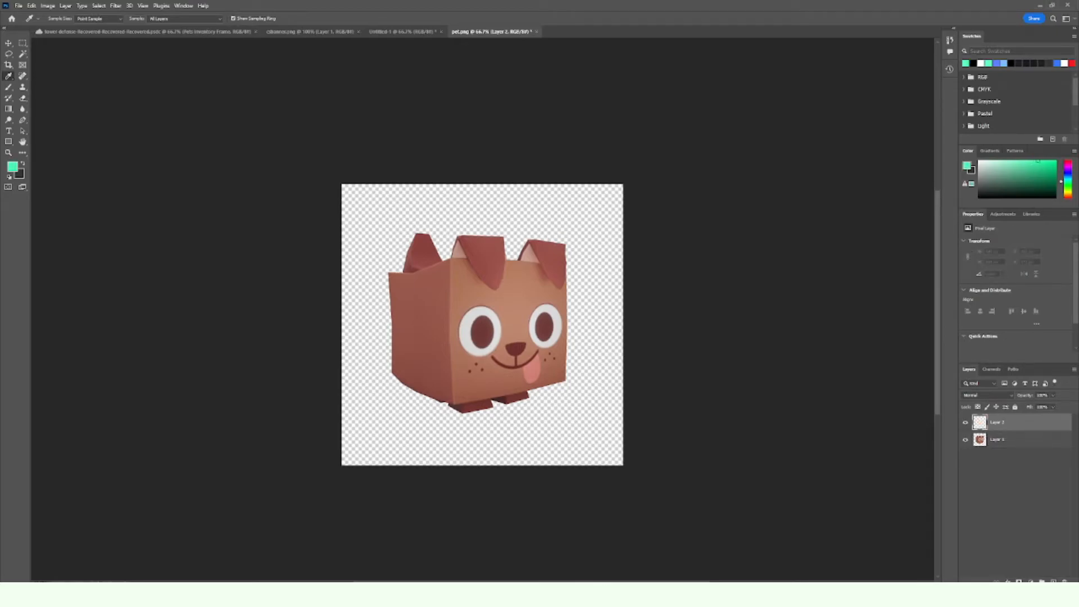
left_click(1071, 63)
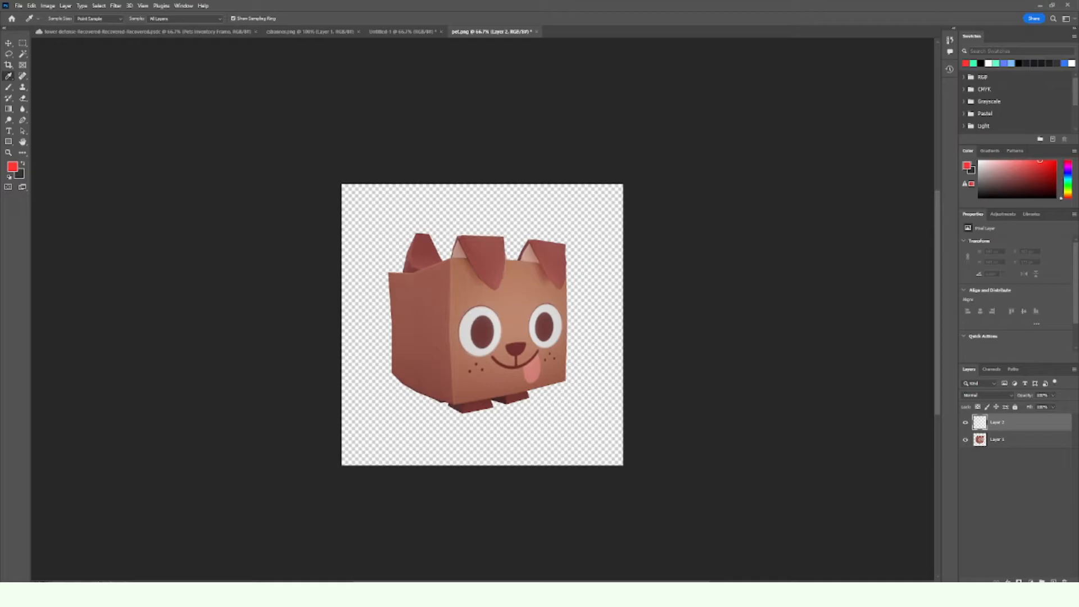
Step: Draw a red ribbon banner with a notched right end above the pet using the Pen tool, extending past the canvas's left edge
key("p")
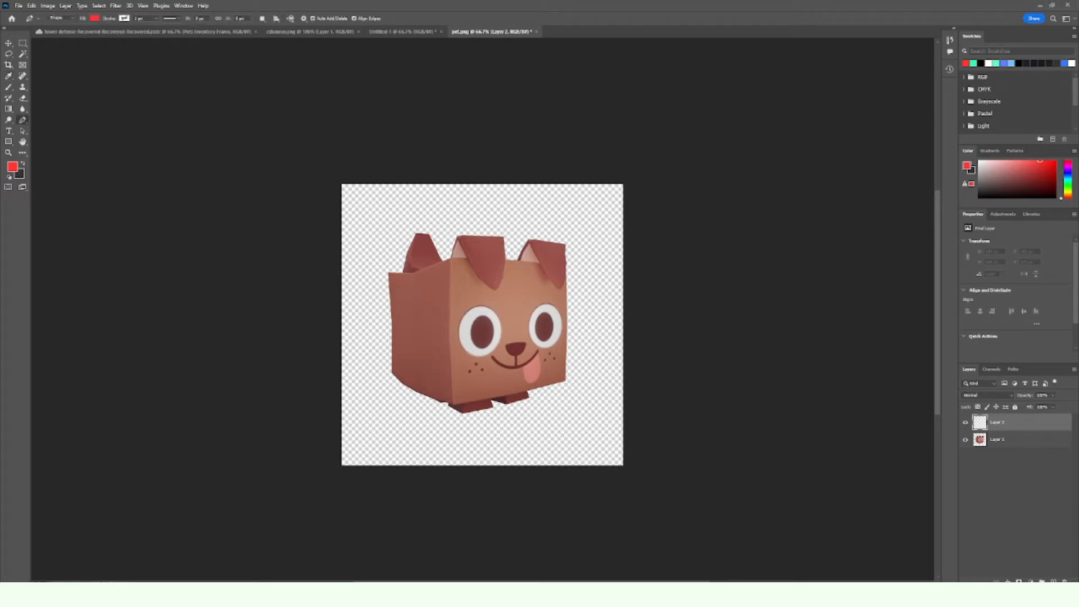
left_click(331, 192)
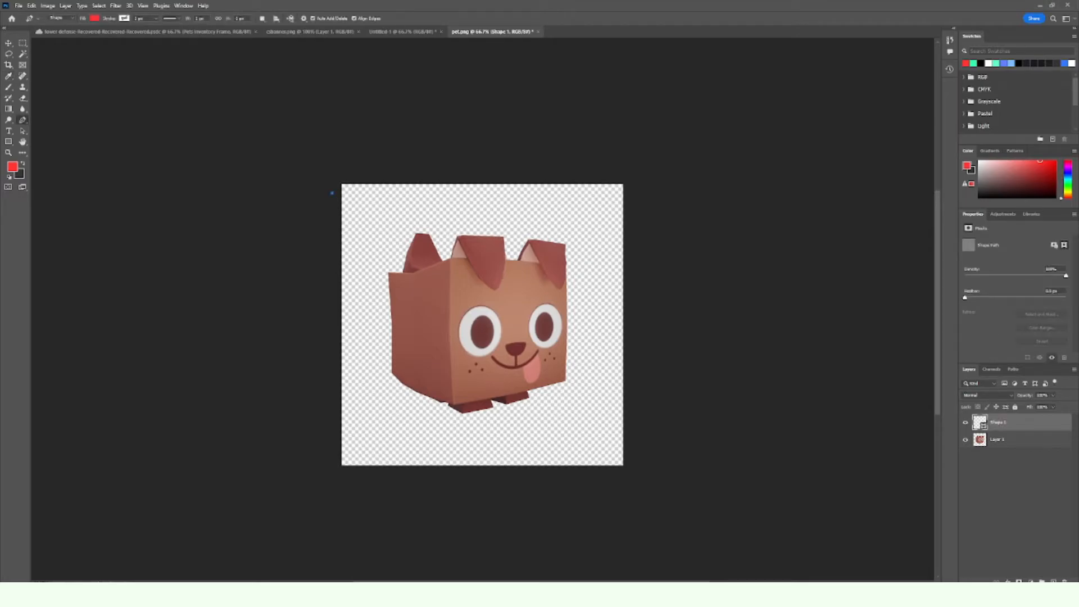
left_click(419, 193)
left_click(403, 207)
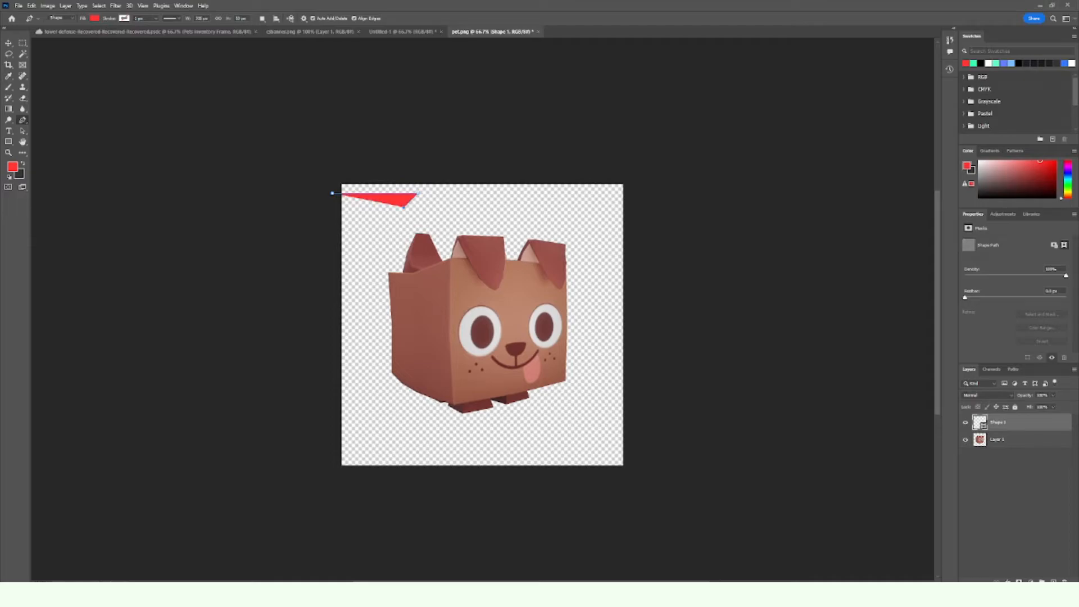
left_click(414, 216)
key("ctrl+z")
left_click(416, 219)
left_click_drag(341, 220, 319, 220)
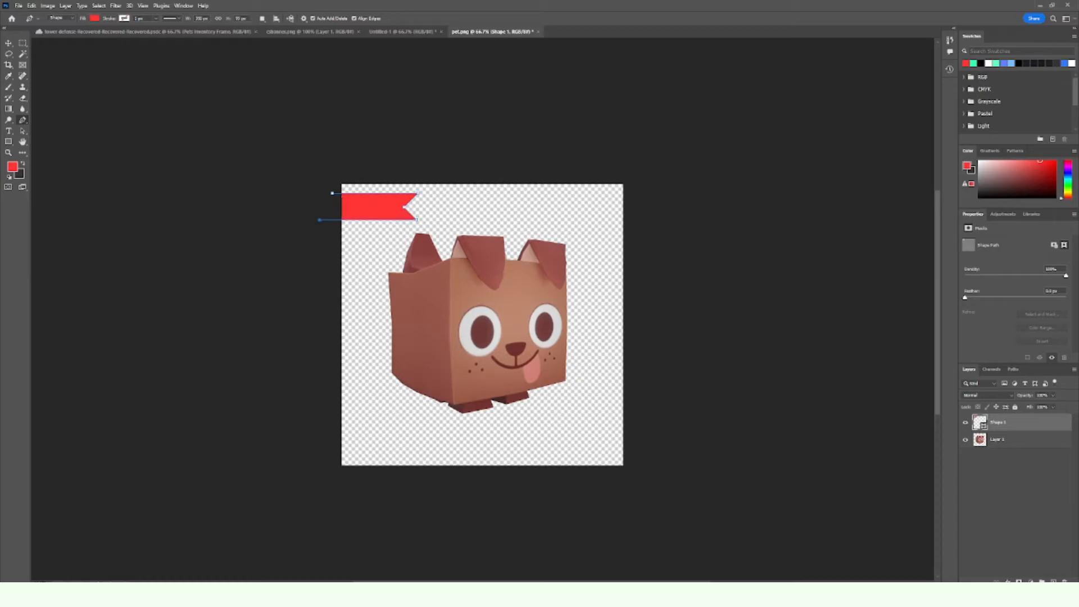
key("ctrl+t")
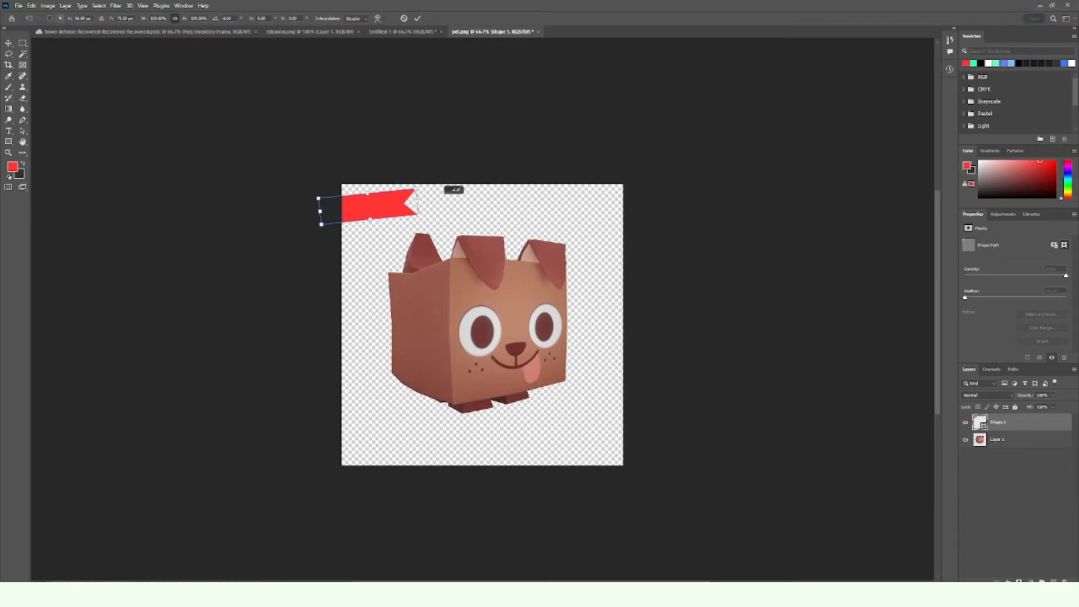
key("Return")
Step: Add a Gradient Overlay to the banner shape with Normal blend mode and 100% opacity
right_click(1015, 424)
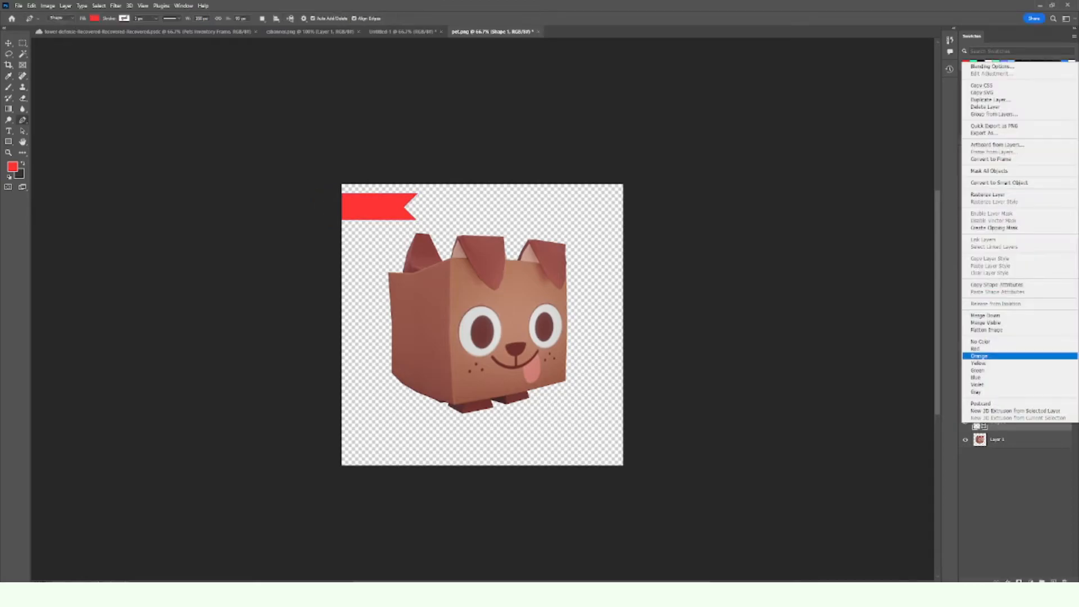
left_click(1006, 67)
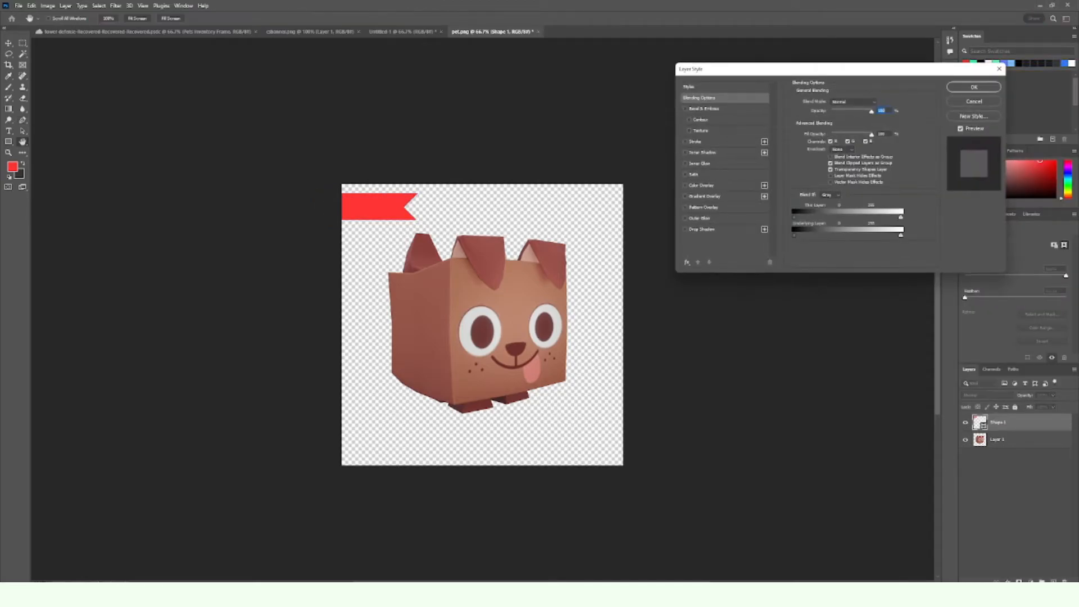
left_click(704, 196)
left_click_drag(839, 111, 870, 112)
left_click(847, 101)
left_click(847, 101)
left_click(847, 102)
left_click(843, 109)
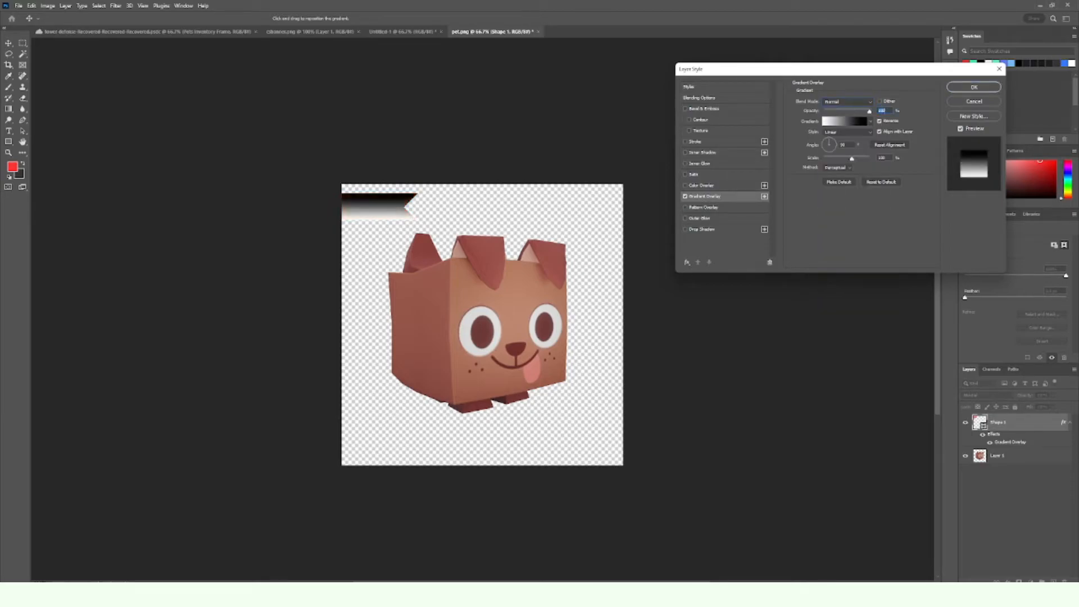
Step: Turn off the gradient's Reverse option and set its end stop to bright red with hue 357, saturation 75 and brightness 96
left_click(879, 121)
left_click(844, 121)
left_click(771, 291)
double_click(771, 291)
left_click(869, 351)
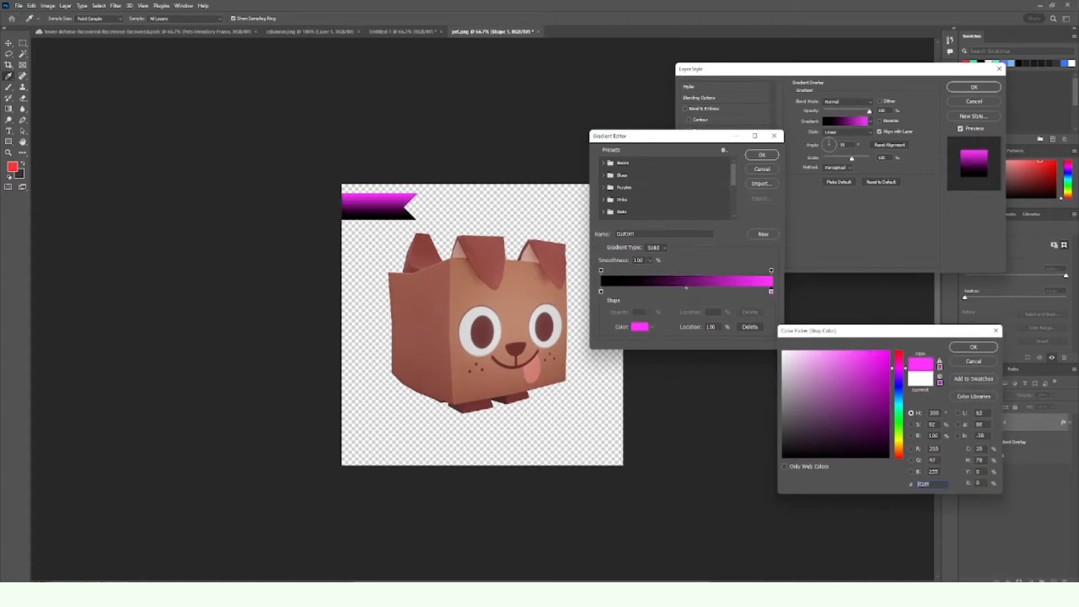
left_click(899, 352)
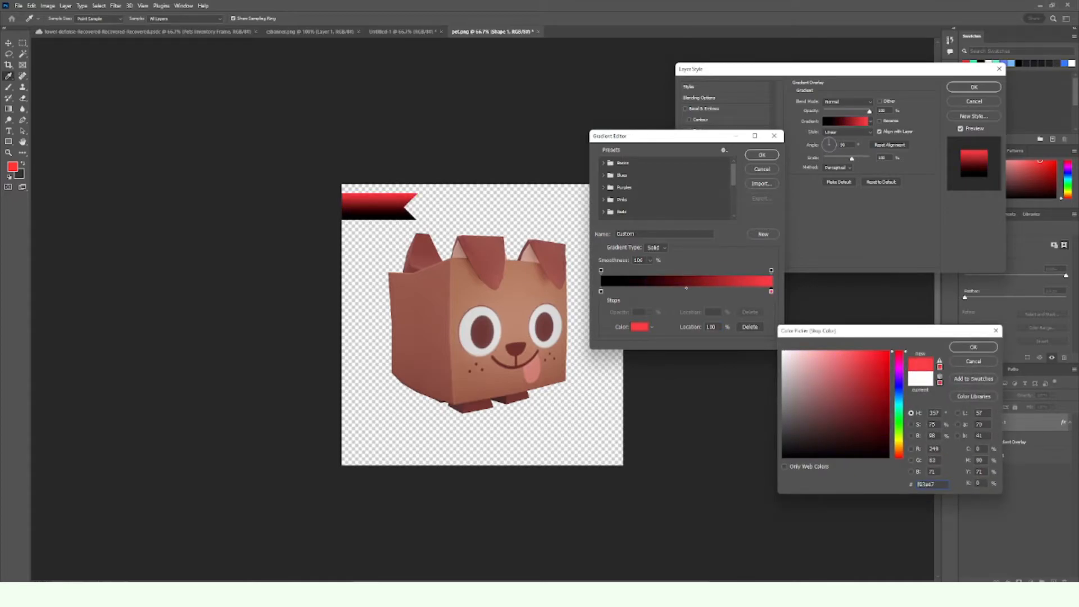
key("Return")
Step: Set the gradient's start stop to dark red #ba0e0e and accept the gradient
double_click(600, 291)
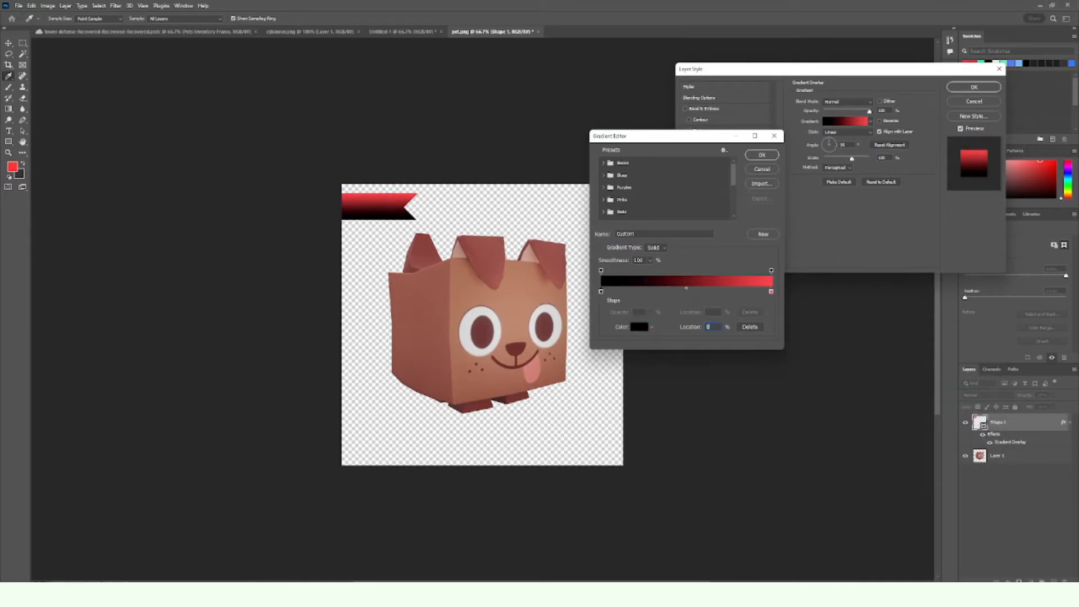
left_click(881, 351)
left_click(899, 458)
mouse_move(881, 351)
left_mouse_down()
mouse_move(873, 384)
mouse_move(881, 379)
left_mouse_up()
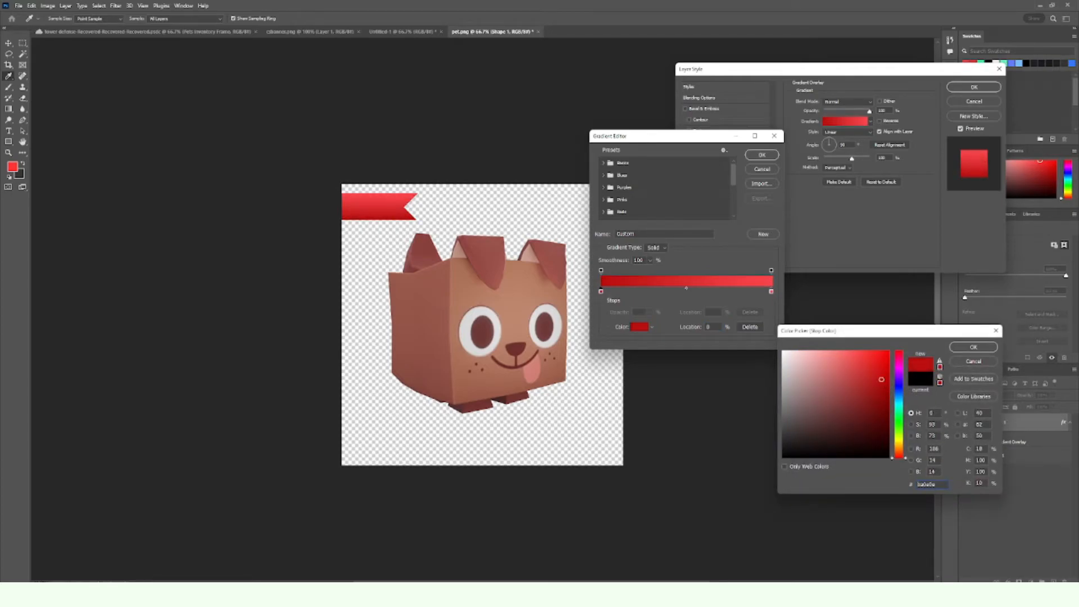
key("Return")
key("Return")
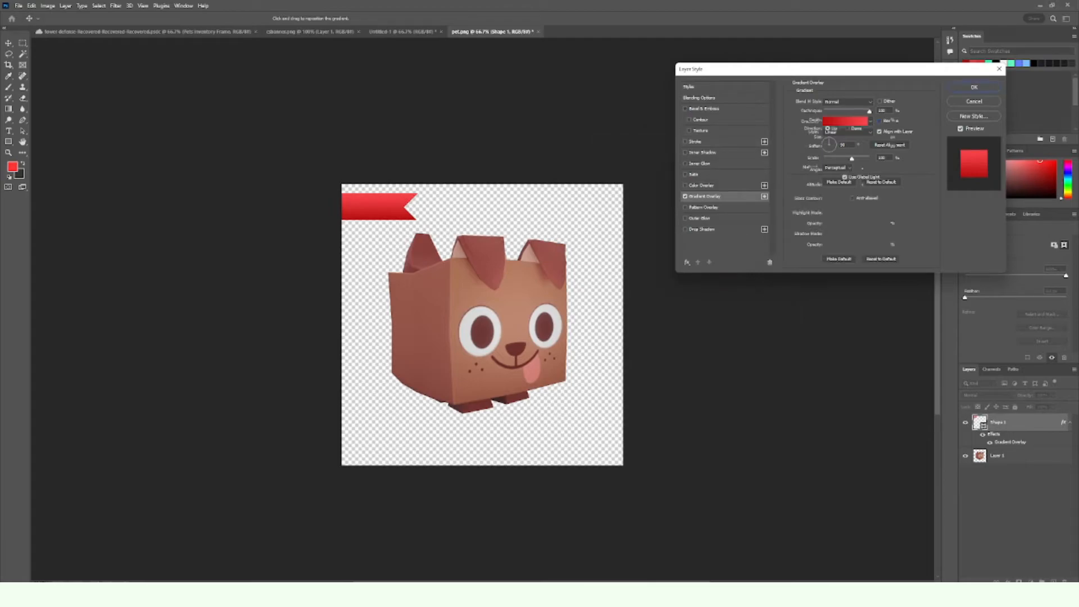
Step: Give the banner a white Overlay inner shadow at a 90° angle, adjusting its distance and opacity, and leave Bevel & Emboss off
left_click(704, 109)
left_click(685, 109)
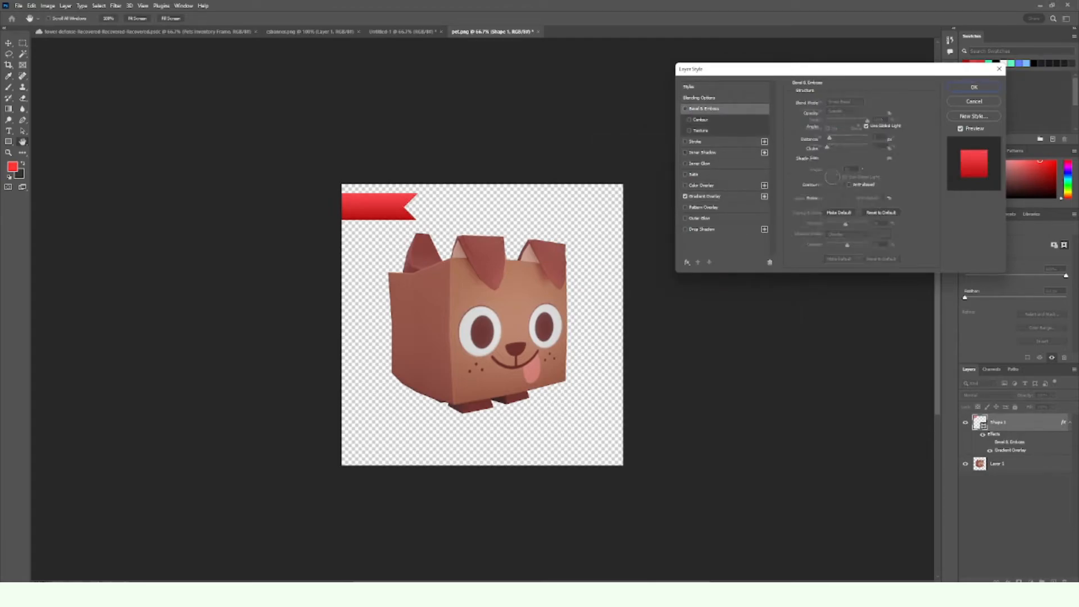
left_click(702, 153)
left_click_drag(825, 139, 828, 140)
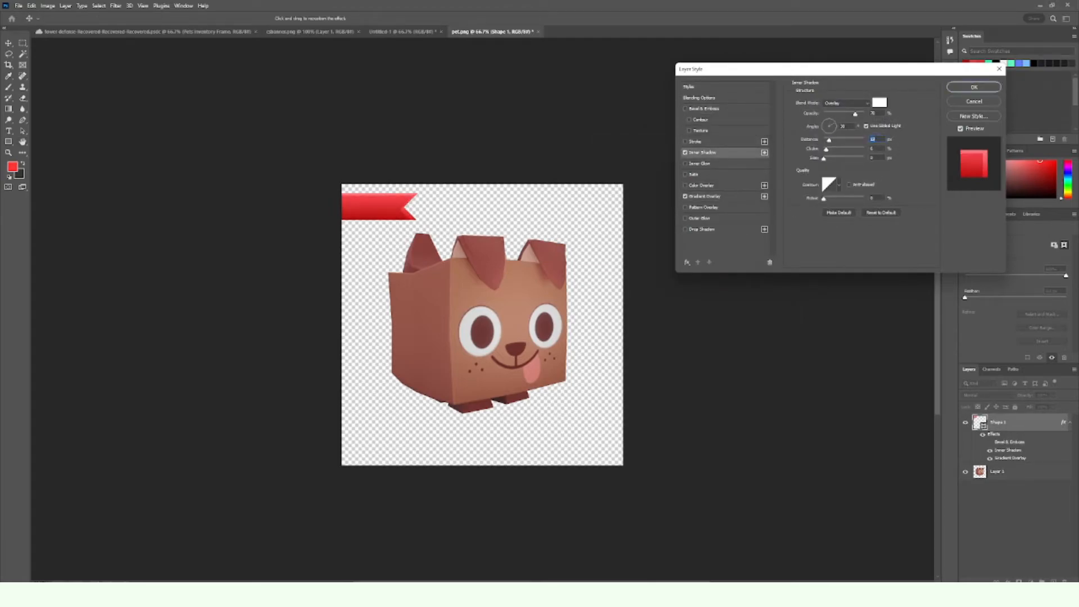
type("90")
left_click_drag(829, 140, 864, 113)
Step: Add an outside stroke to the banner with a solid dark red #3f0000 fill and apply the layer style
left_click(696, 142)
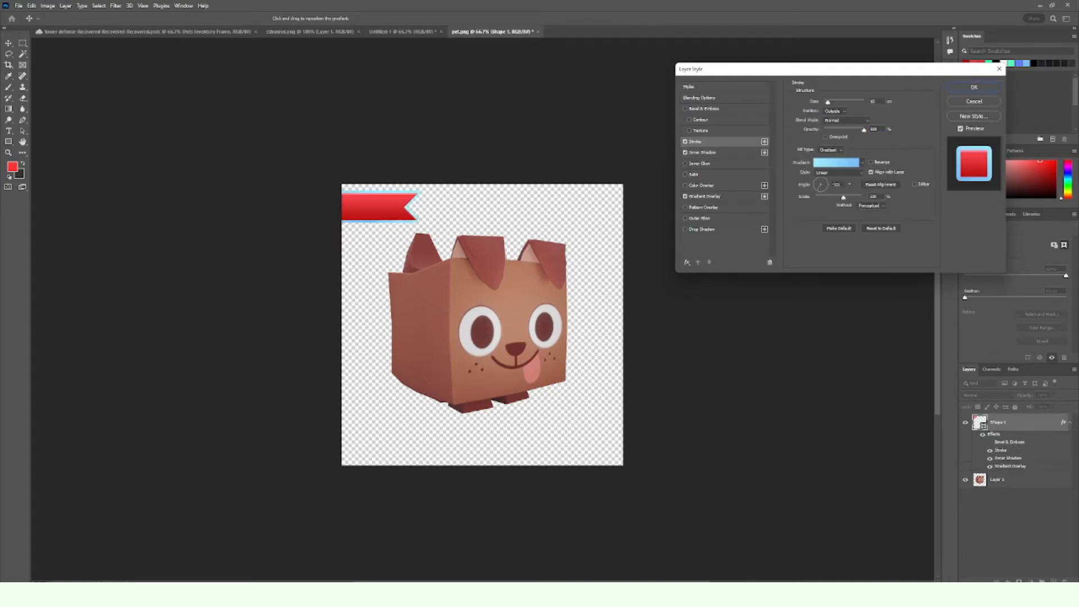
left_click(831, 150)
left_click(829, 153)
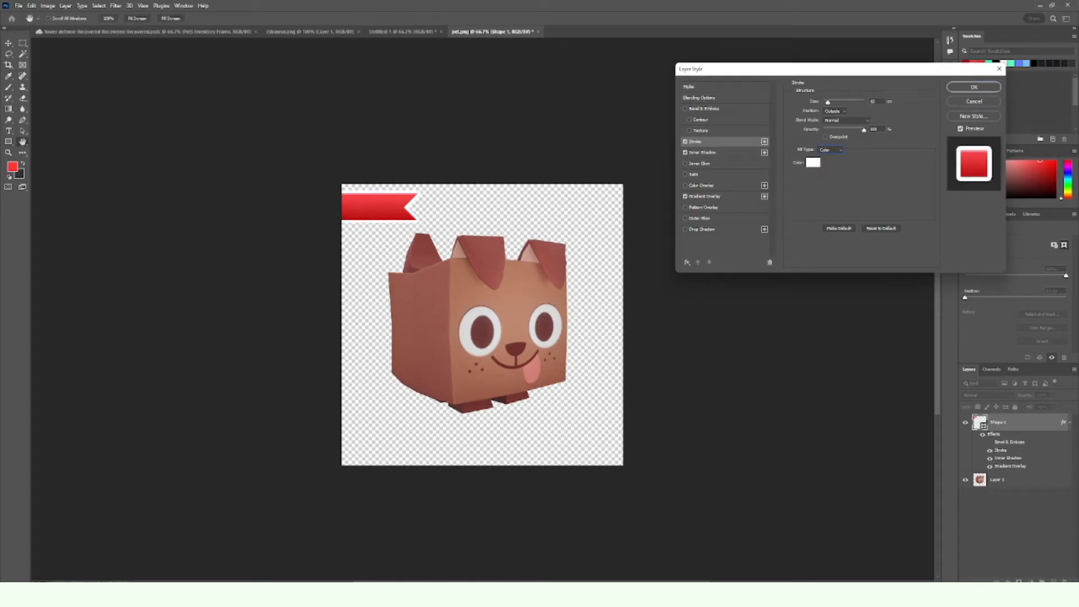
left_click(813, 162)
left_click(889, 424)
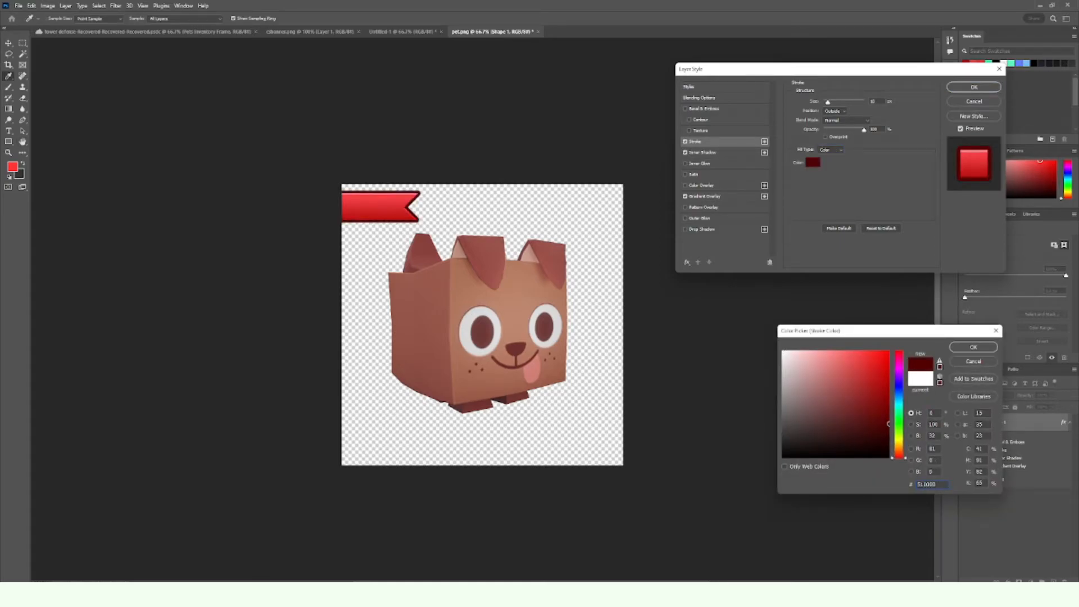
mouse_move(888, 424)
left_mouse_down()
mouse_move(781, 432)
mouse_move(782, 443)
left_mouse_up()
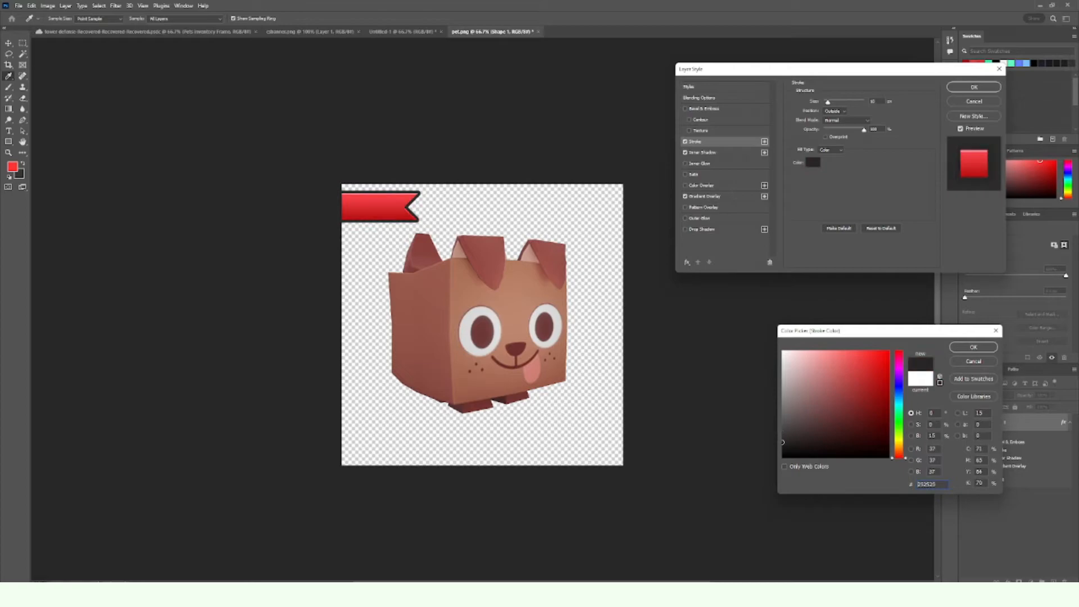
left_click(888, 431)
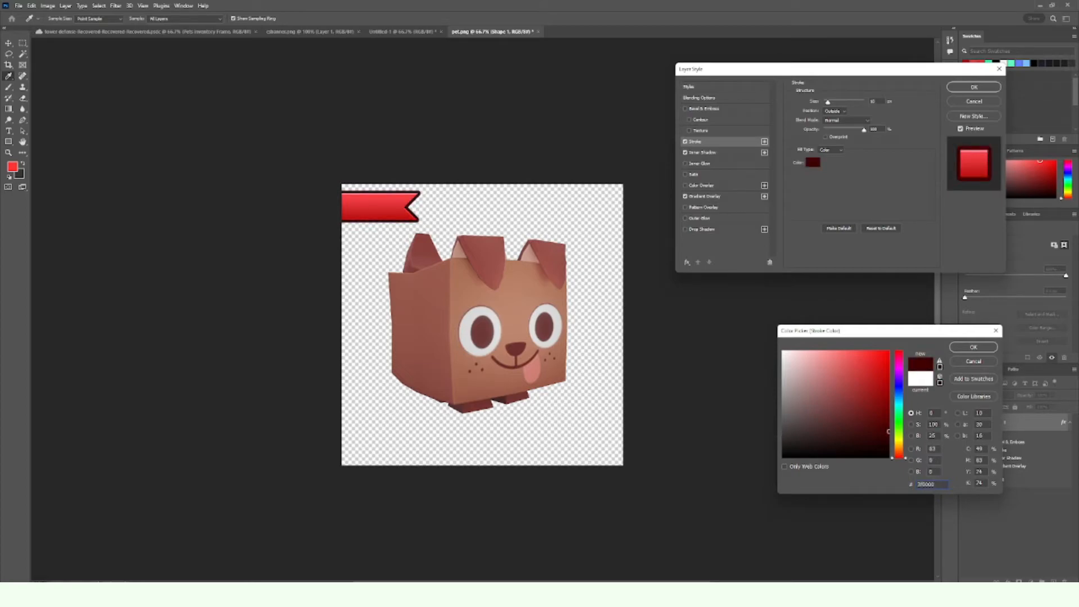
left_click(973, 347)
left_click(973, 87)
Step: Create a new layer, choose white as the colour and add the text NEW! beside the red banner
left_click(1053, 581)
left_click(1011, 63)
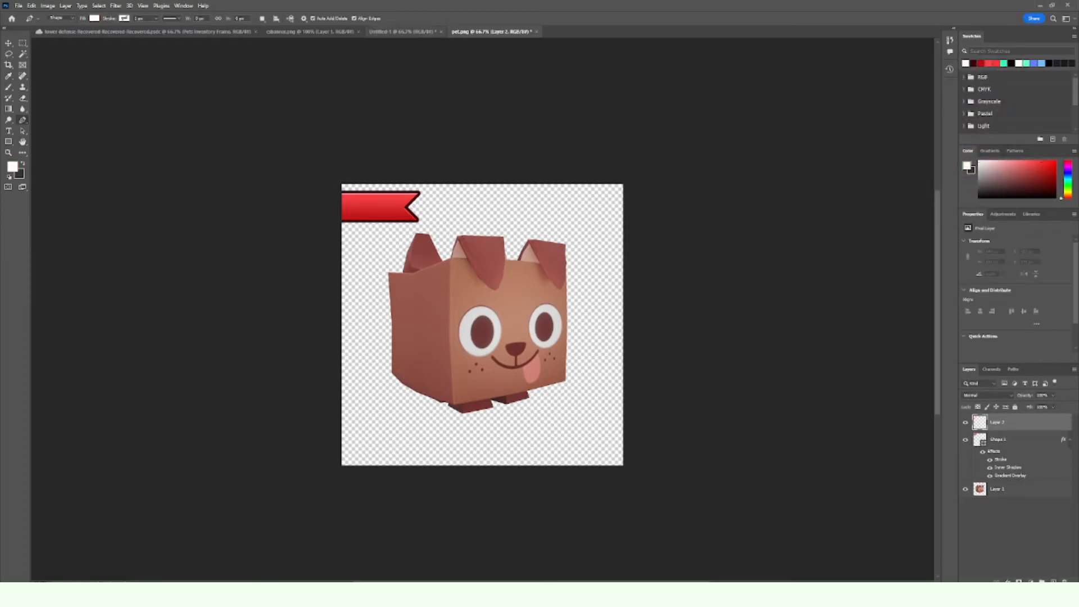
left_click(9, 131)
left_click(382, 222)
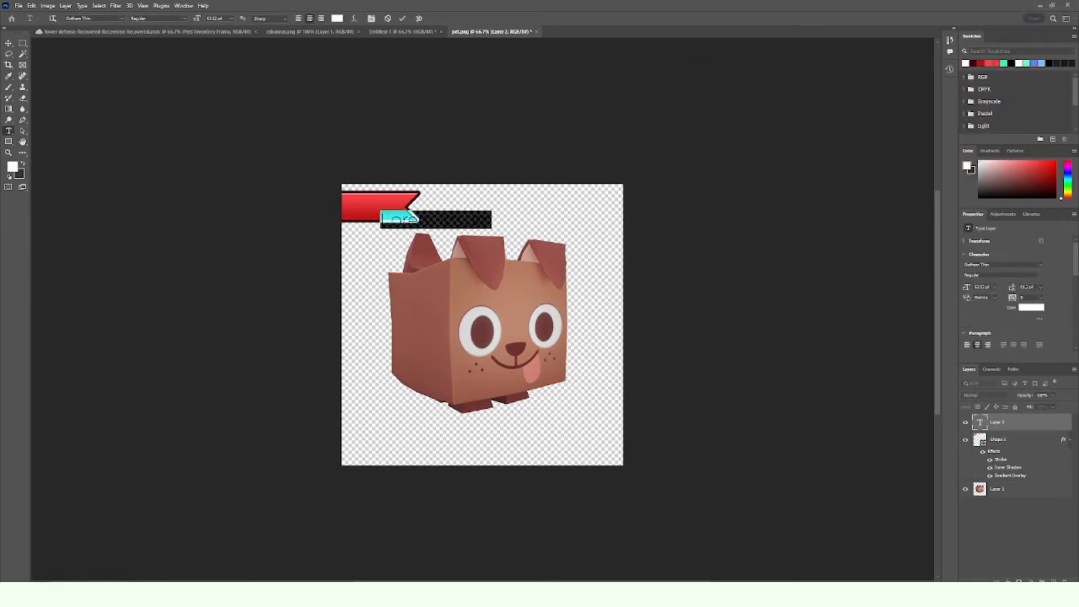
key("BackSpace")
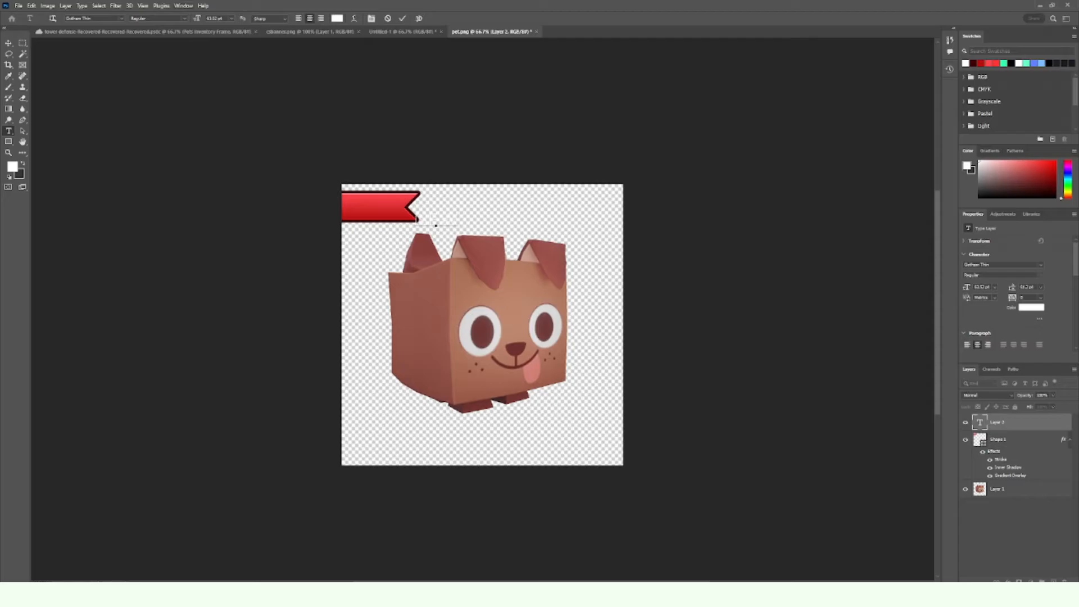
Step: Set the NEW! text to the Gotham Black font and move it onto the red banner
key("ctrl+a")
left_click(121, 19)
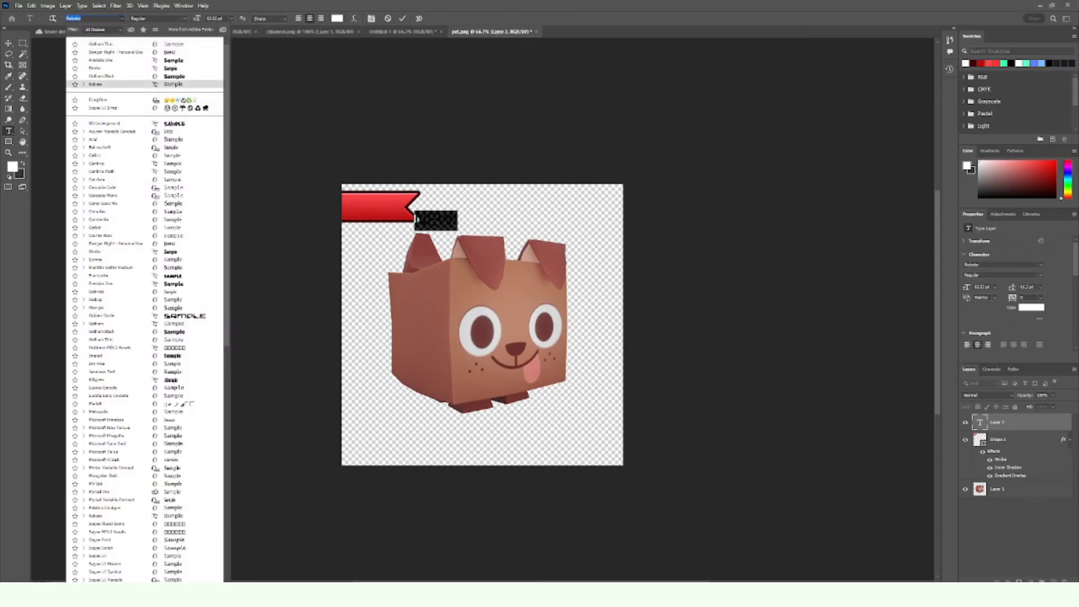
left_click(102, 76)
left_click(8, 43)
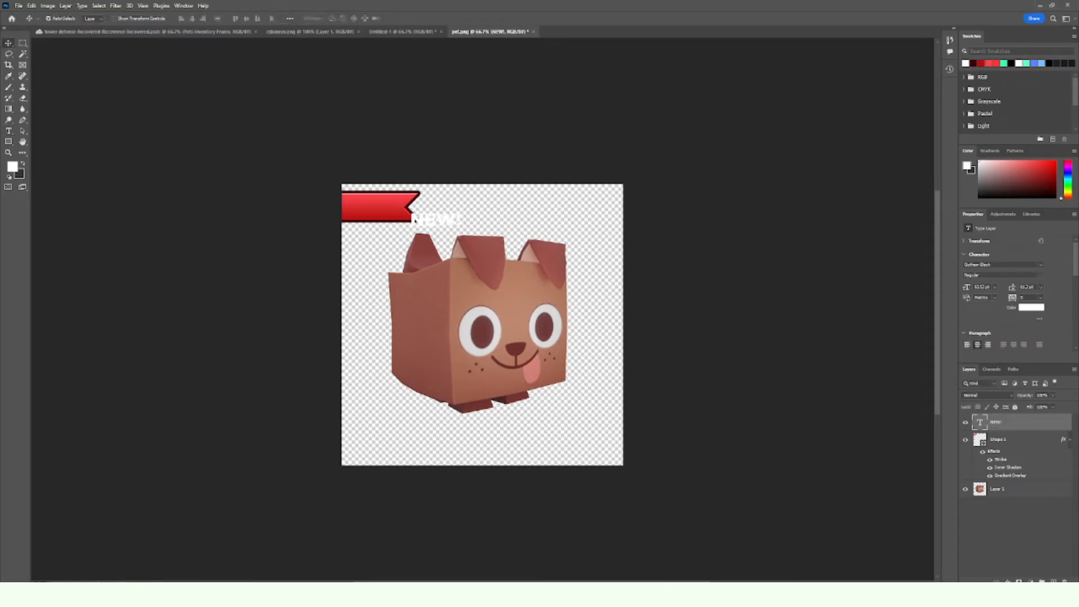
left_click_drag(437, 219, 374, 207)
scroll(483, 334, "up", 2)
Step: Add a 4 px dark red outside stroke to the NEW! text layer
right_click(1000, 422)
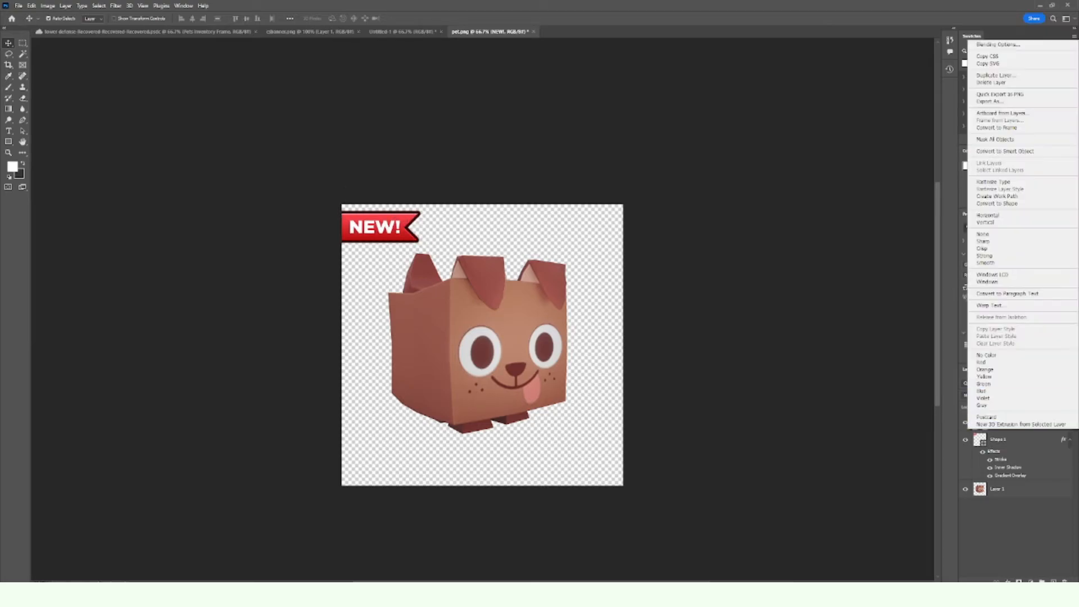
left_click(998, 44)
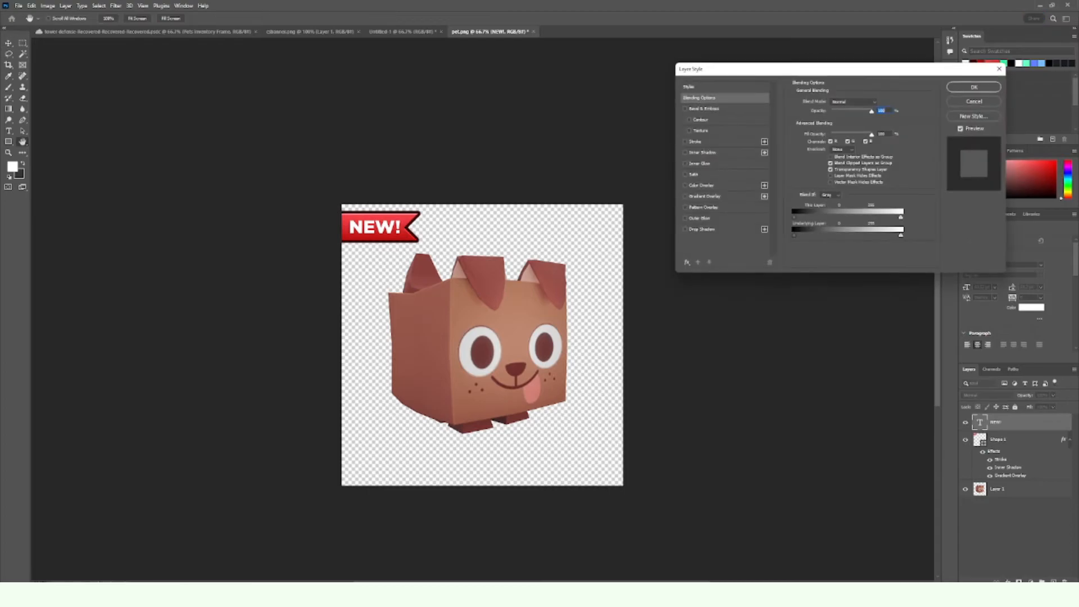
left_click(696, 141)
double_click(874, 102)
type("4")
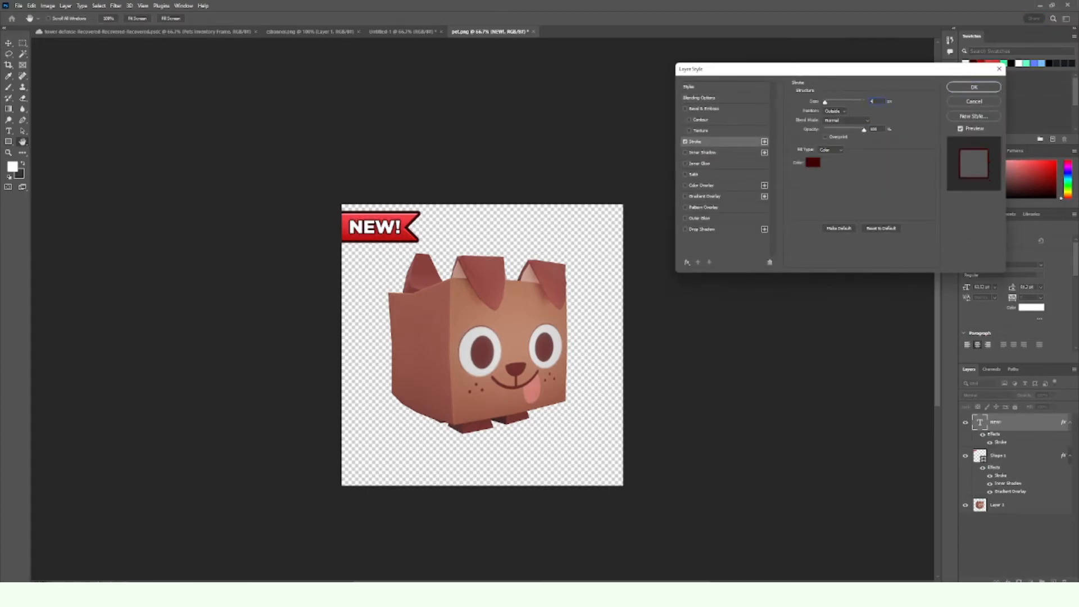
key("Return")
Step: Scale the NEW! text down slightly and fine-tune its position on the banner
key("ctrl+t")
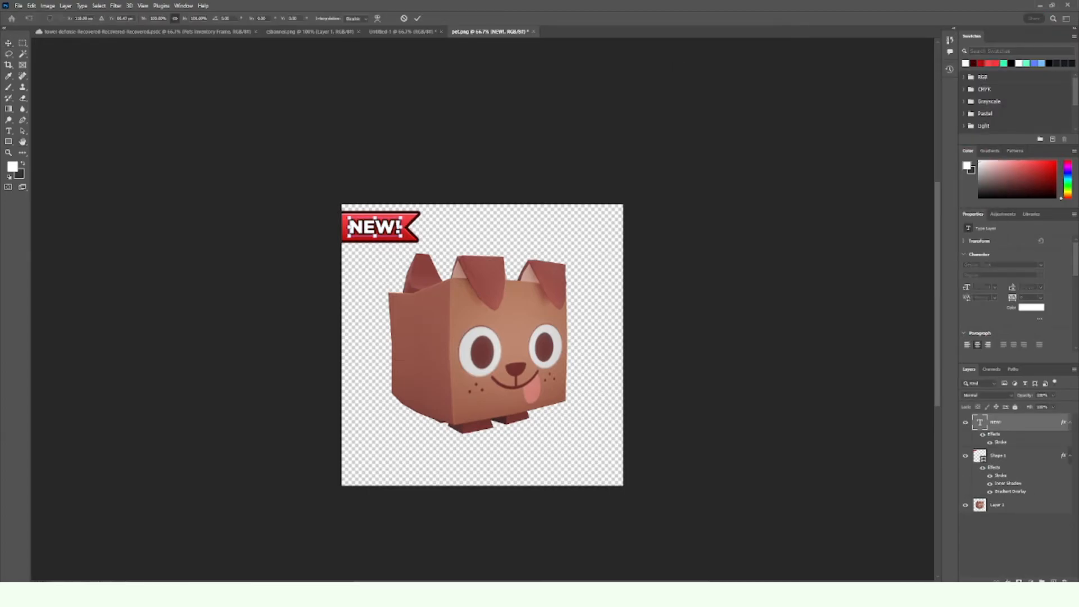
left_click_drag(401, 227, 395, 219)
key("Right")
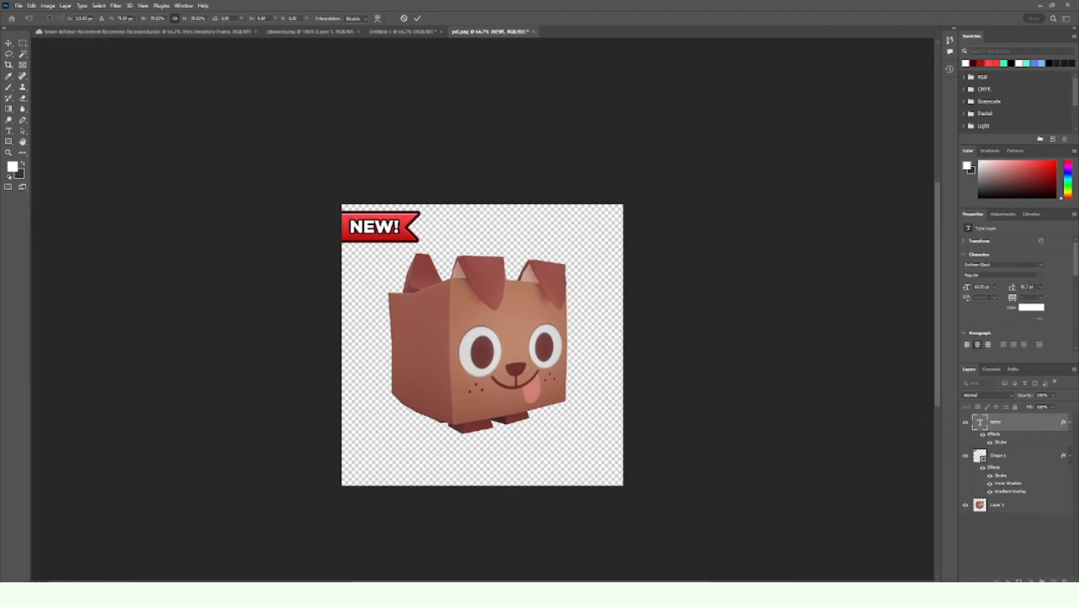
key("Return")
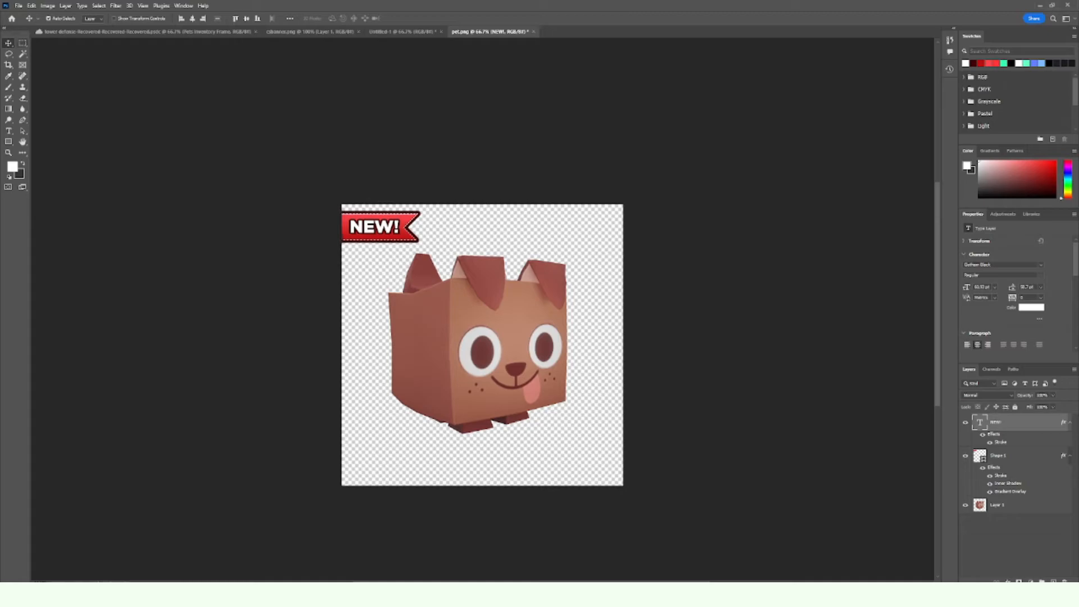
key("shift+Left")
key("shift+Left")
key("shift+Right")
key("shift+Right")
key("ctrl+d")
scroll(482, 344, "up", 3)
scroll(482, 355, "down", 3)
Step: Rasterize the layer styles of the NEW! text and banner shape layers and merge both into one layer
left_click(1011, 456, "shift")
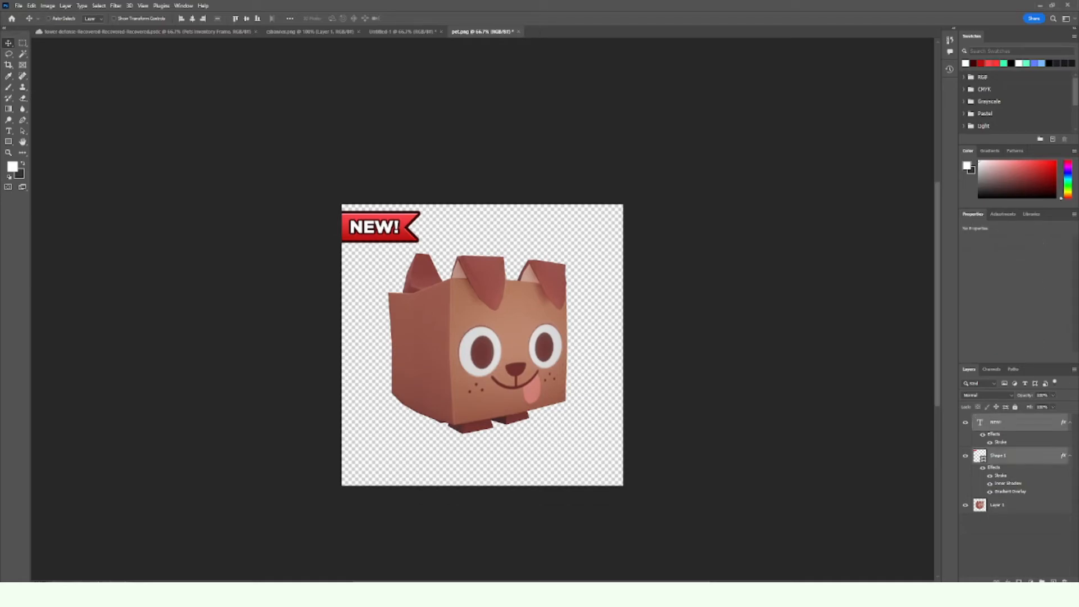
right_click(1012, 455)
left_click(1003, 232)
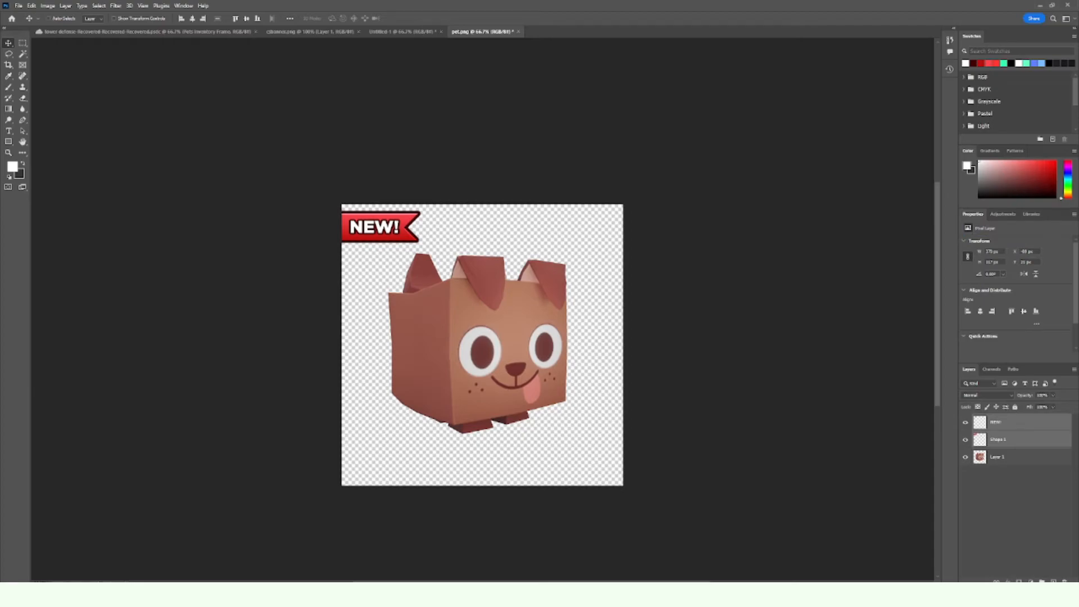
key("ctrl+e")
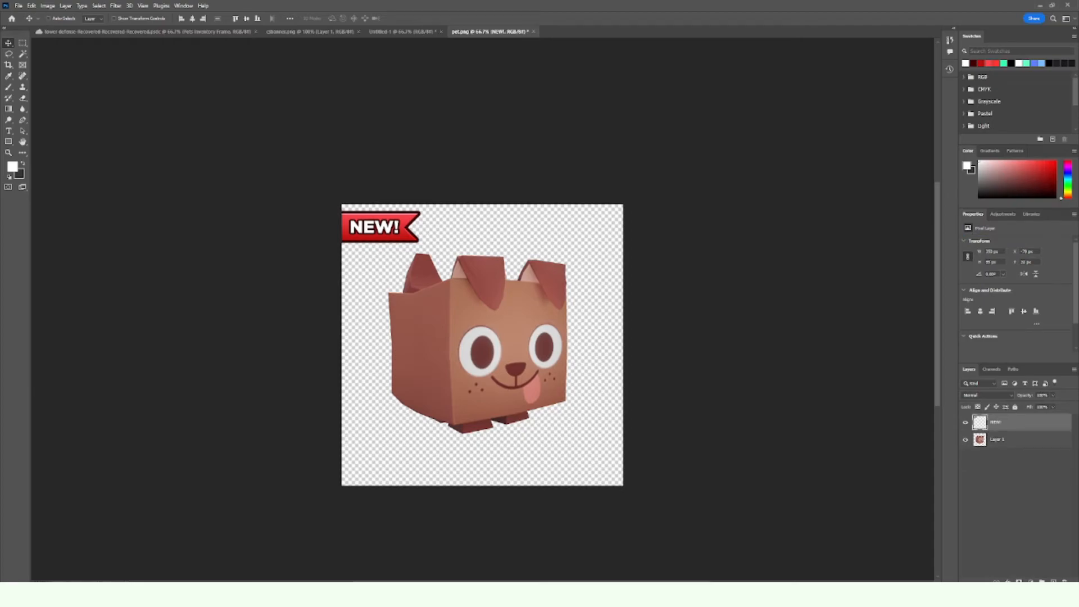
Step: Rotate the merged NEW! banner slightly counterclockwise at the canvas's upper-left corner
key("ctrl+t")
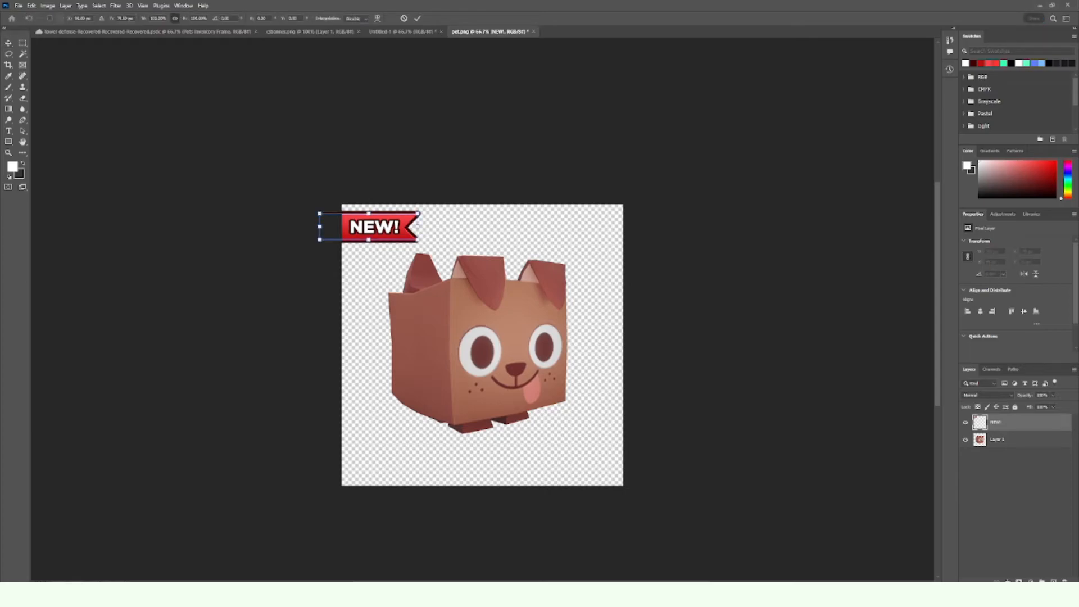
left_click_drag(440, 224, 440, 219)
key("Escape")
Step: Paste the green sunburst image, position it over the canvas and send it behind the pet and banner
left_click(1014, 500)
key("ctrl+a")
key("m")
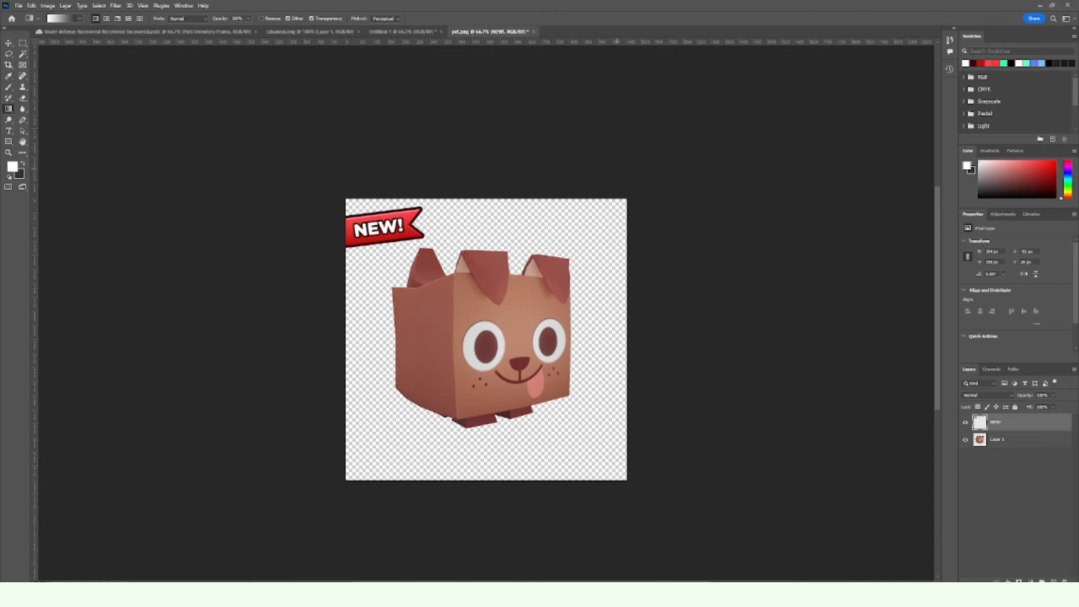
key("ctrl+v")
key("ctrl+t")
left_click_drag(562, 279, 500, 280)
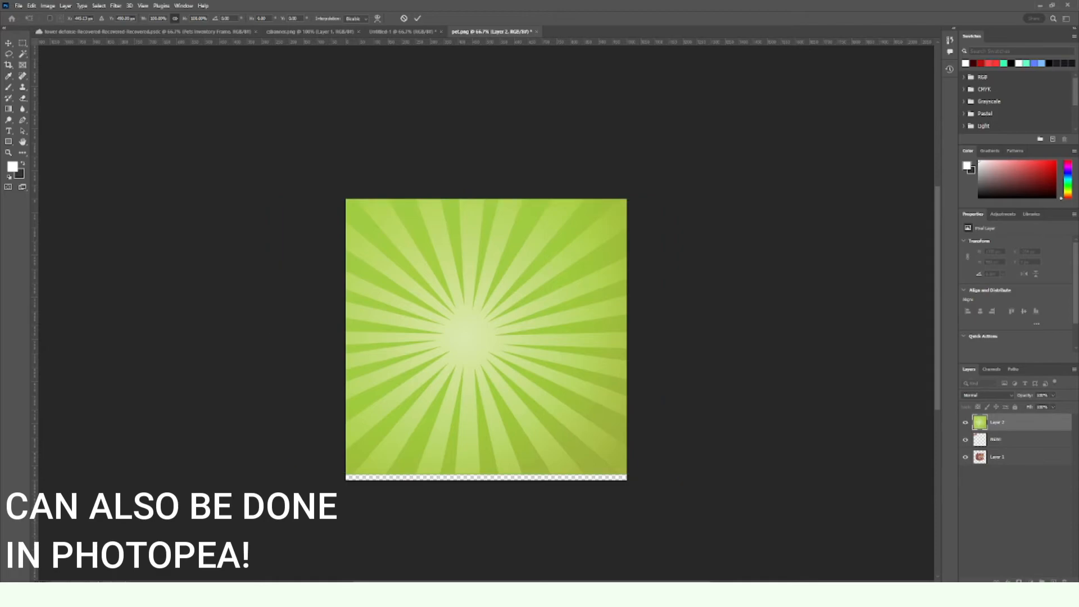
key("Return")
key("ctrl+shift+bracketleft")
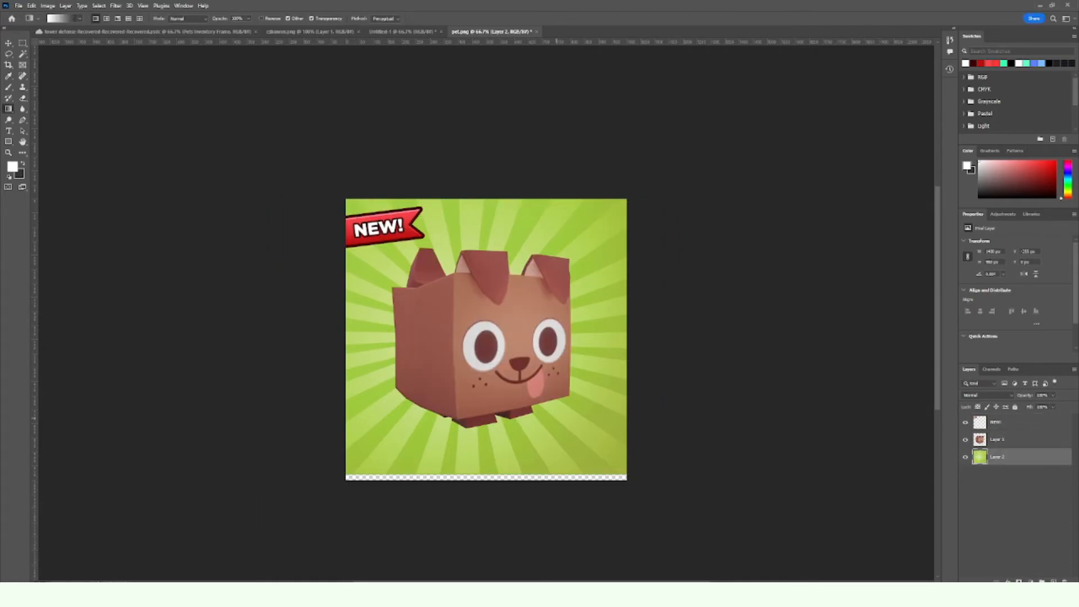
Step: Enlarge and reposition the sunburst background so it fills the whole canvas
key("ctrl+t")
left_click_drag(467, 475, 467, 484)
left_click_drag(528, 421, 553, 403)
key("Return")
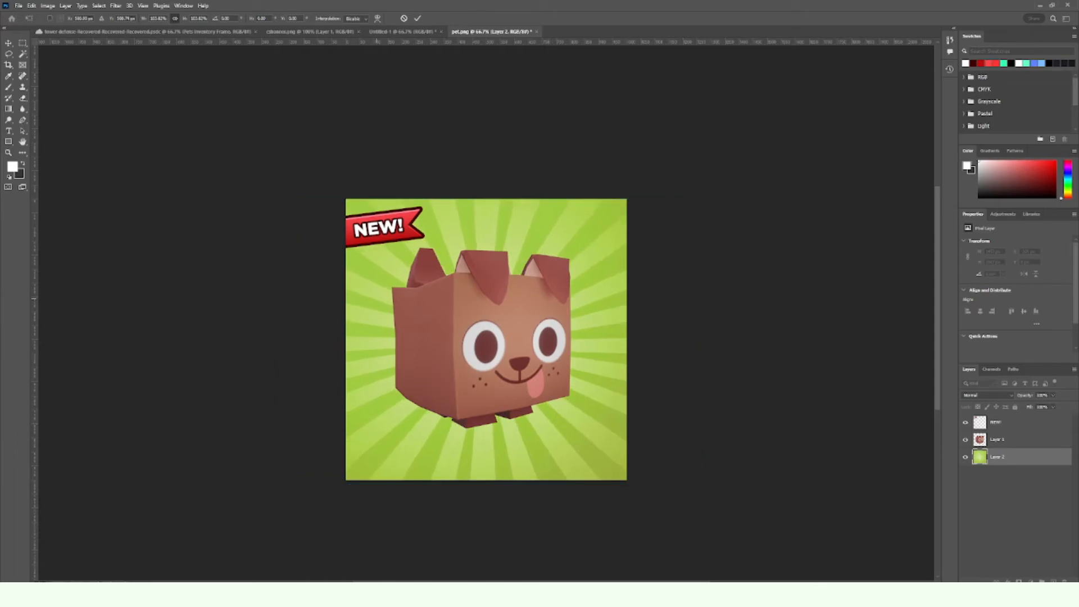
Step: Shift the sunburst layer's hue with Hue/Saturation to turn it from green to purple
key("w")
left_click(48, 6)
mouse_move(62, 28)
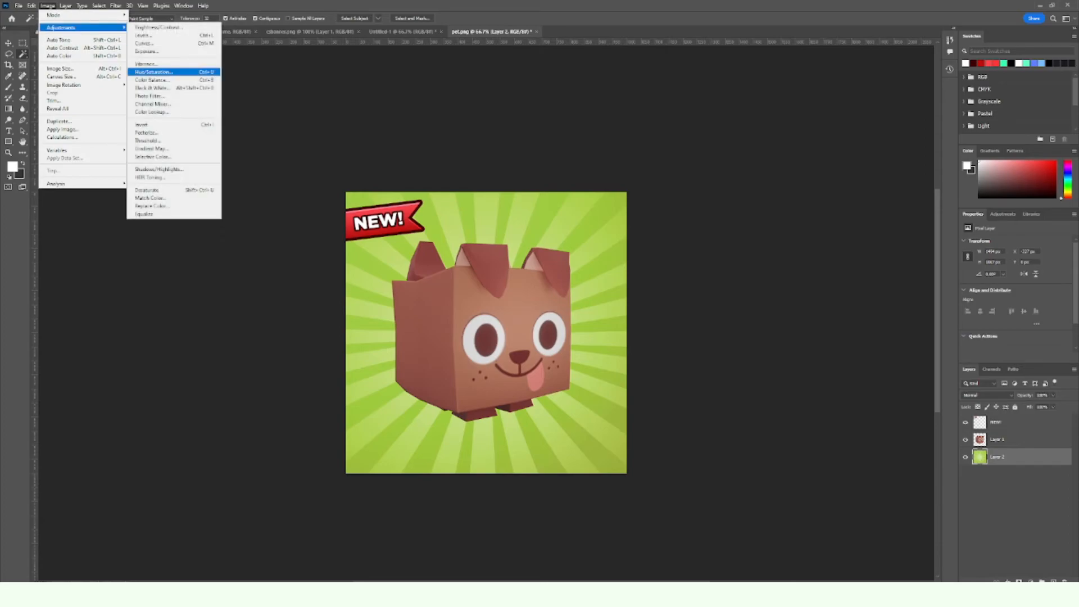
left_click(154, 72)
left_click_drag(516, 197, 479, 196)
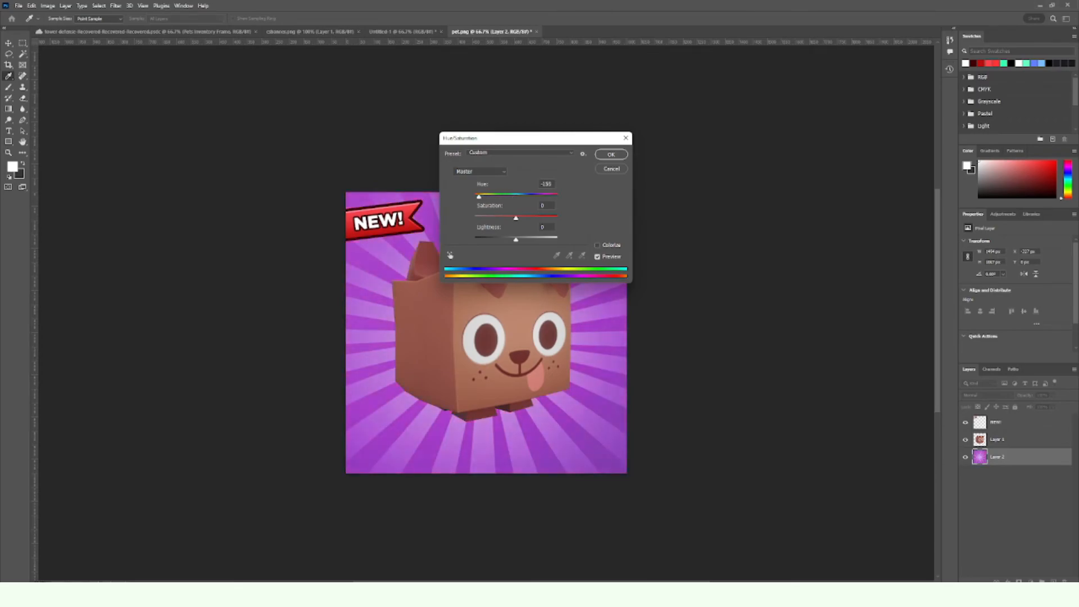
left_click_drag(534, 138, 786, 35)
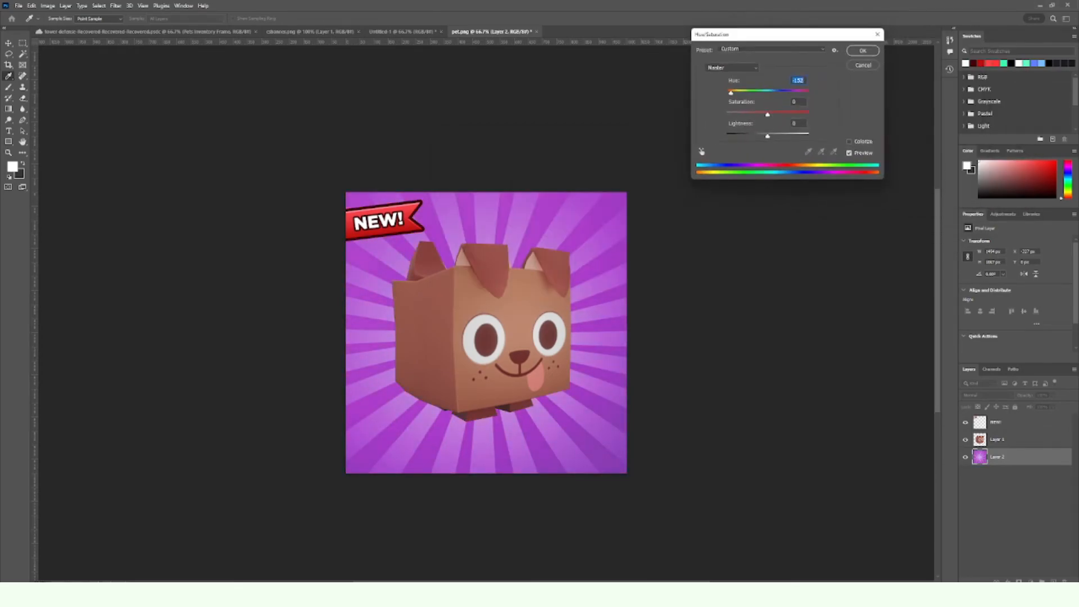
left_click(862, 51)
scroll(693, 153, "down", 1)
key("ctrl+minus")
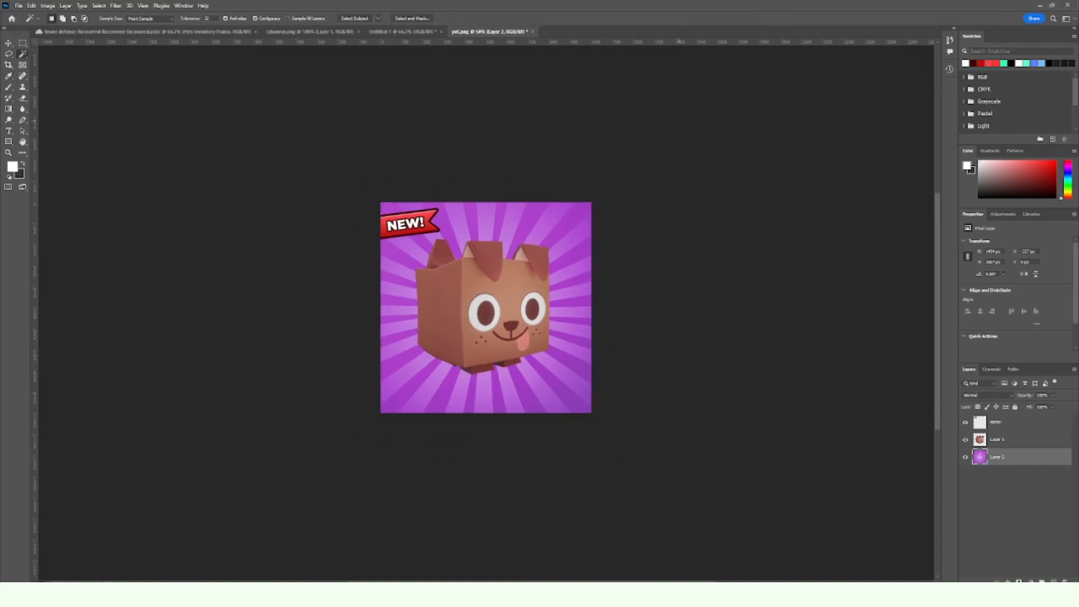
Step: Apply a light Gaussian Blur to the purple sunburst layer, fine-tuning a small radius
left_click(115, 6)
mouse_move(141, 106)
left_click(238, 143)
left_click_drag(503, 272, 482, 272)
left_click_drag(481, 271, 483, 271)
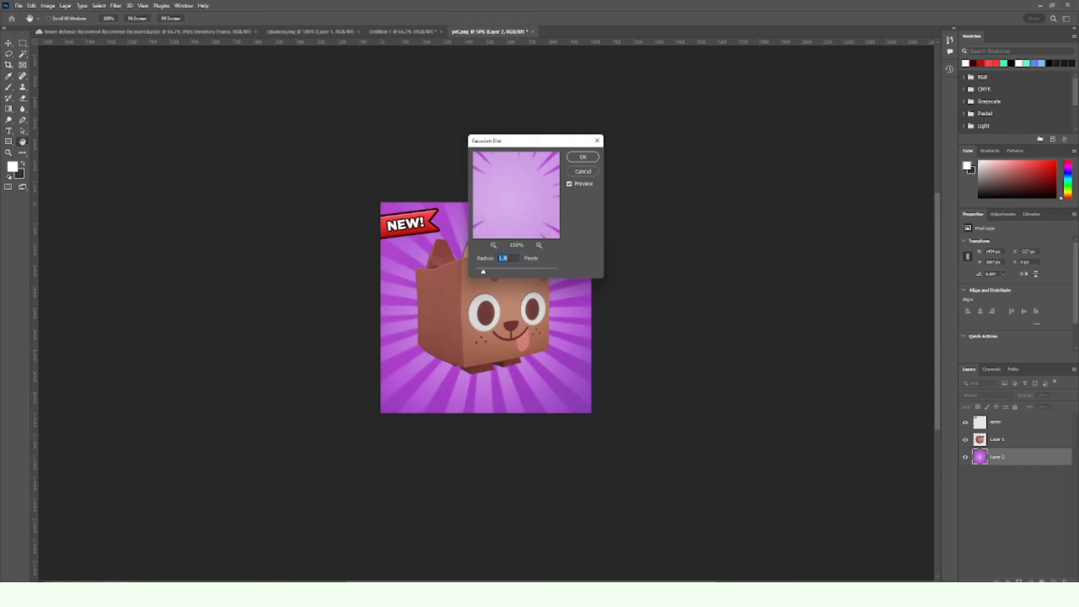
key("ctrl+plus")
key("ctrl+plus")
key("ctrl+plus")
key("ctrl+minus")
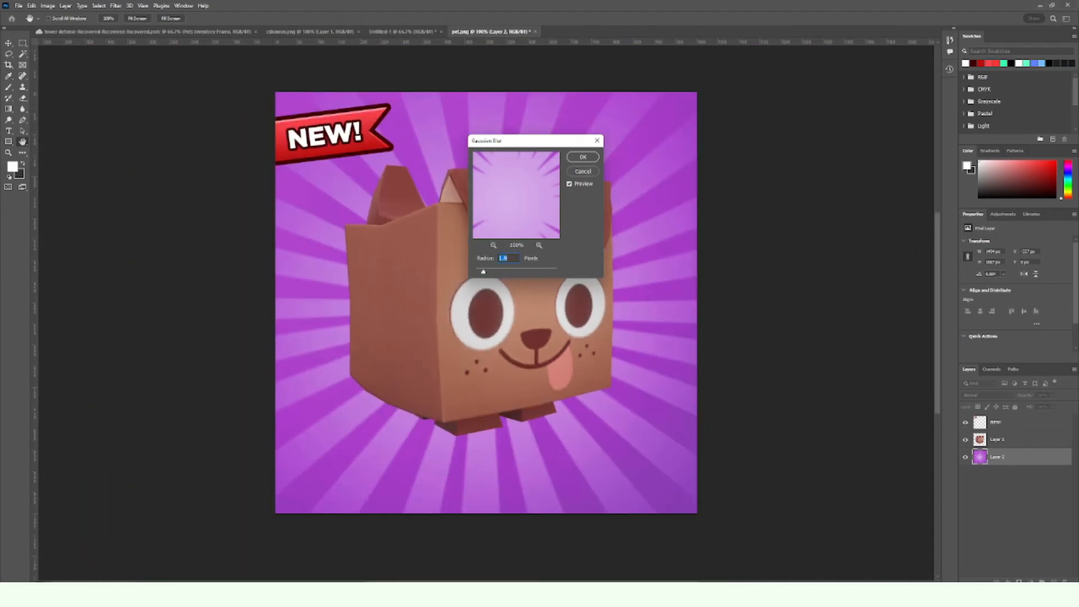
key("Down")
key("Down")
key("Down")
key("Down")
key("Return")
key("w")
key("ctrl+minus")
key("ctrl+minus")
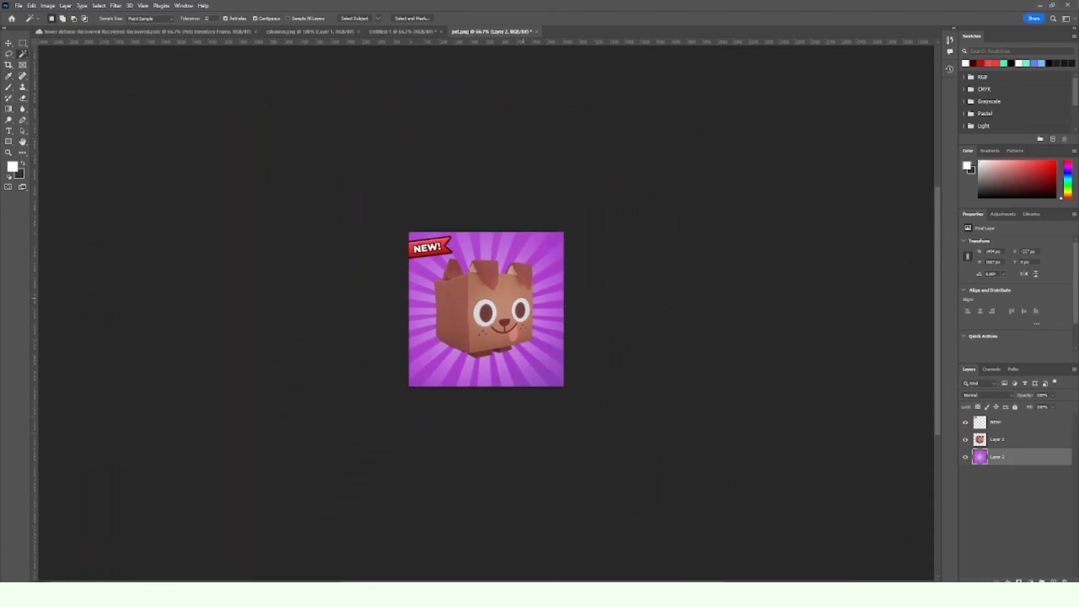
Step: Create a new layer between the pet and the sunburst and set up a large Soft Round brush
key("ctrl+shift+alt+n")
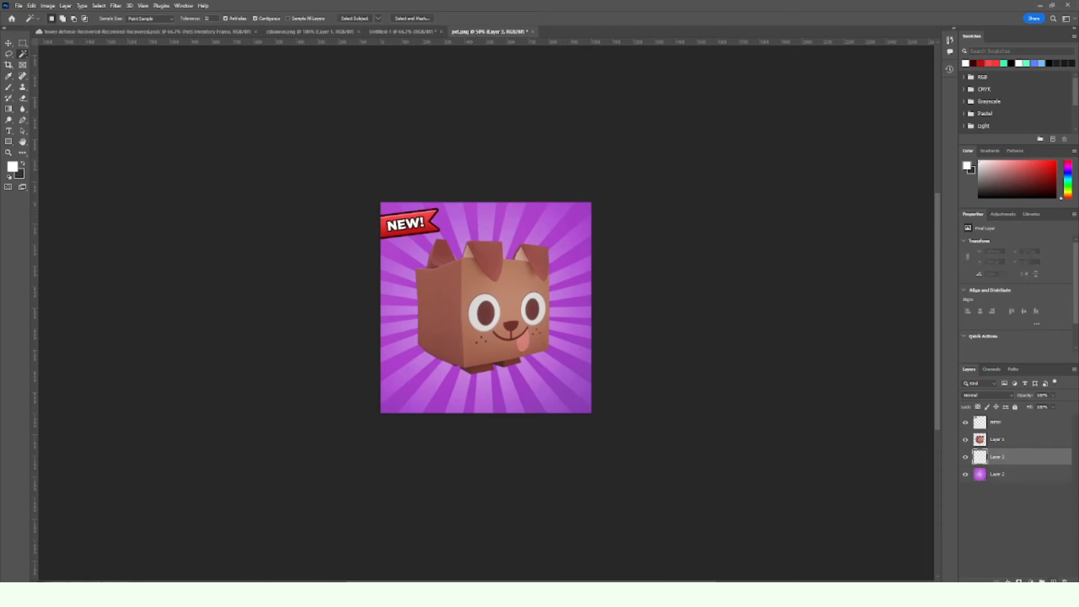
left_click(8, 87)
left_click(60, 18)
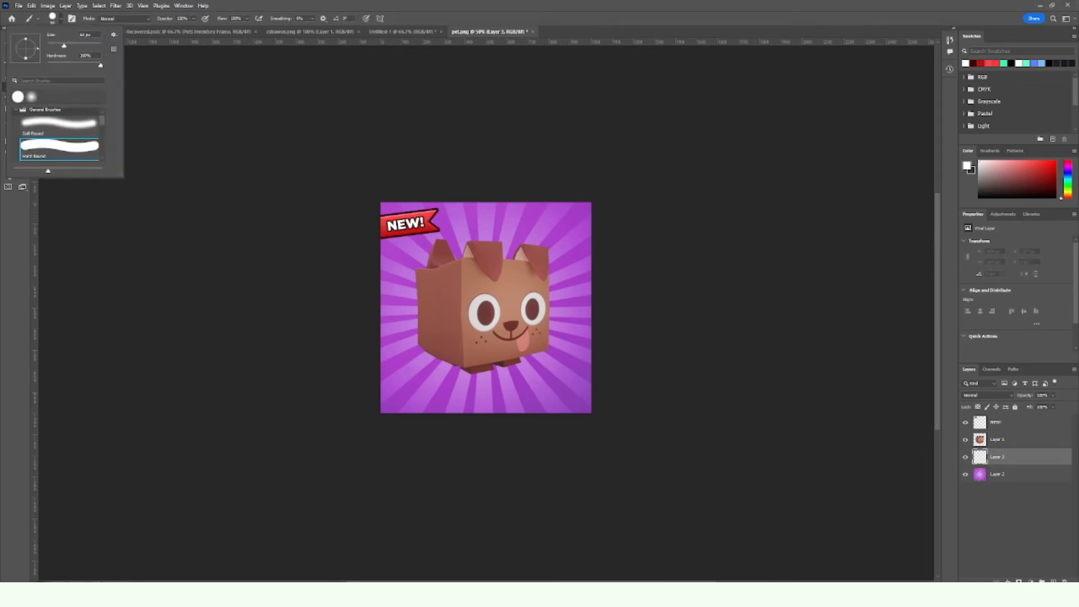
left_click(59, 126)
left_click_drag(98, 45, 90, 45)
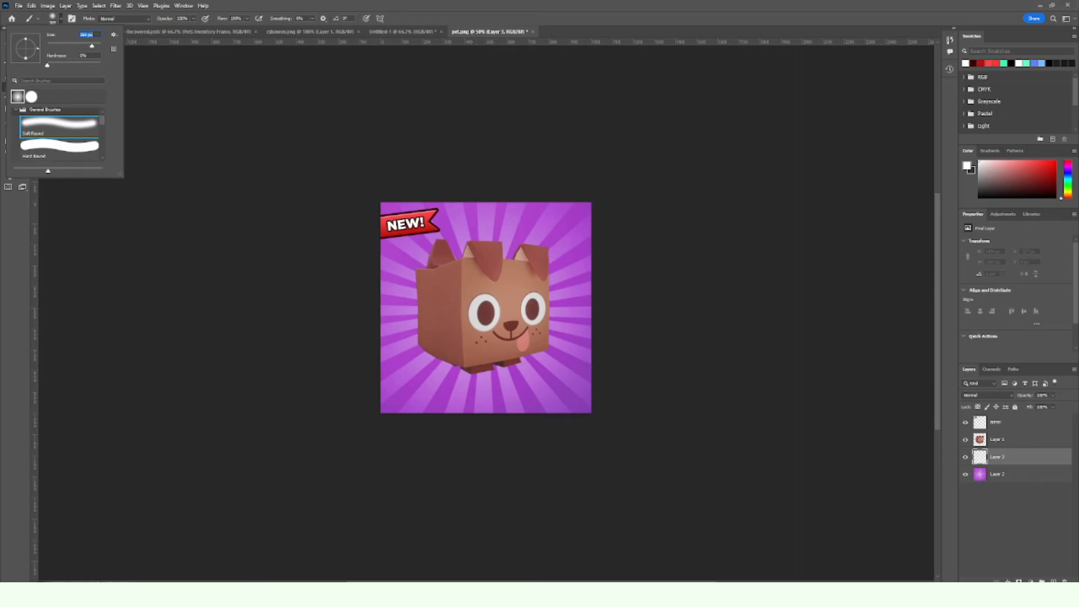
left_click(484, 315)
key("ctrl+z")
left_click_drag(509, 376, 451, 362)
key("ctrl+z")
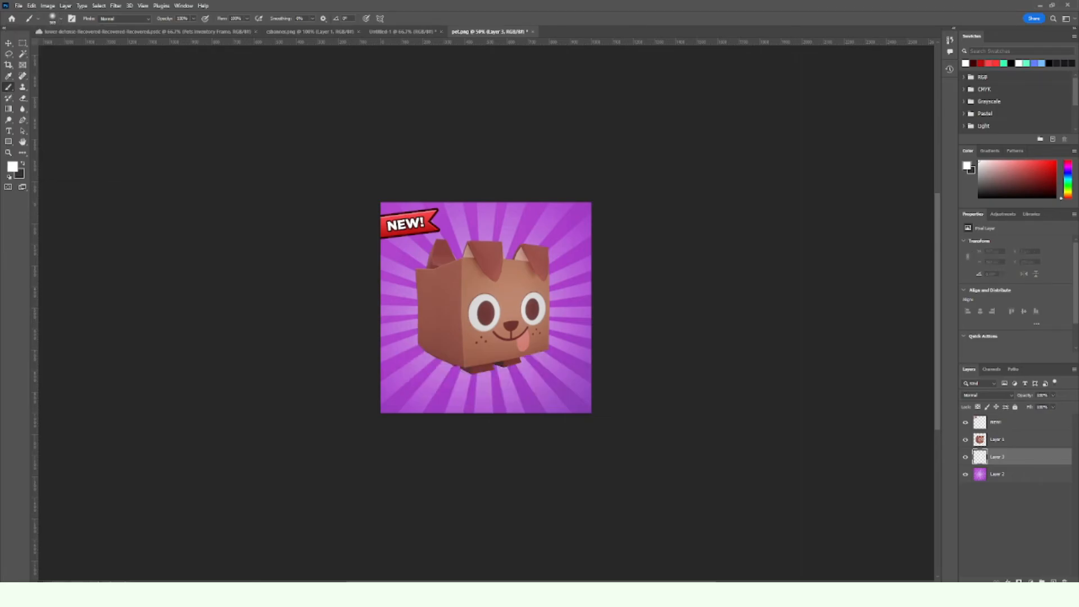
Step: Enlarge the soft brush and paint a white glow behind the pet on the new layer
left_click(61, 19)
left_click(95, 45)
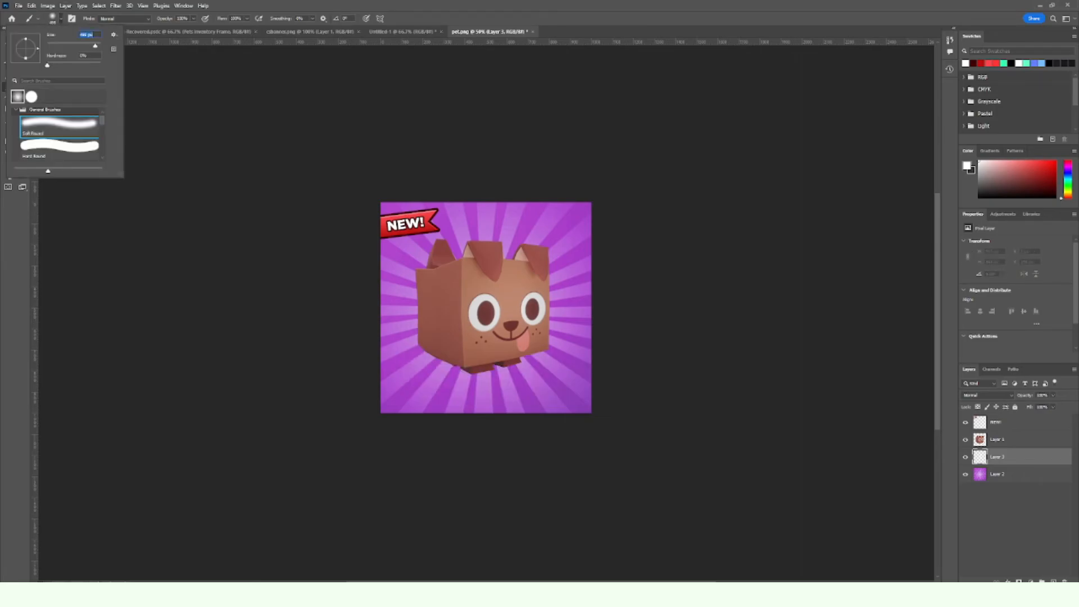
left_click(484, 313)
left_click(480, 322)
left_click(482, 299)
left_click(496, 312)
left_click(490, 314)
left_click(457, 319)
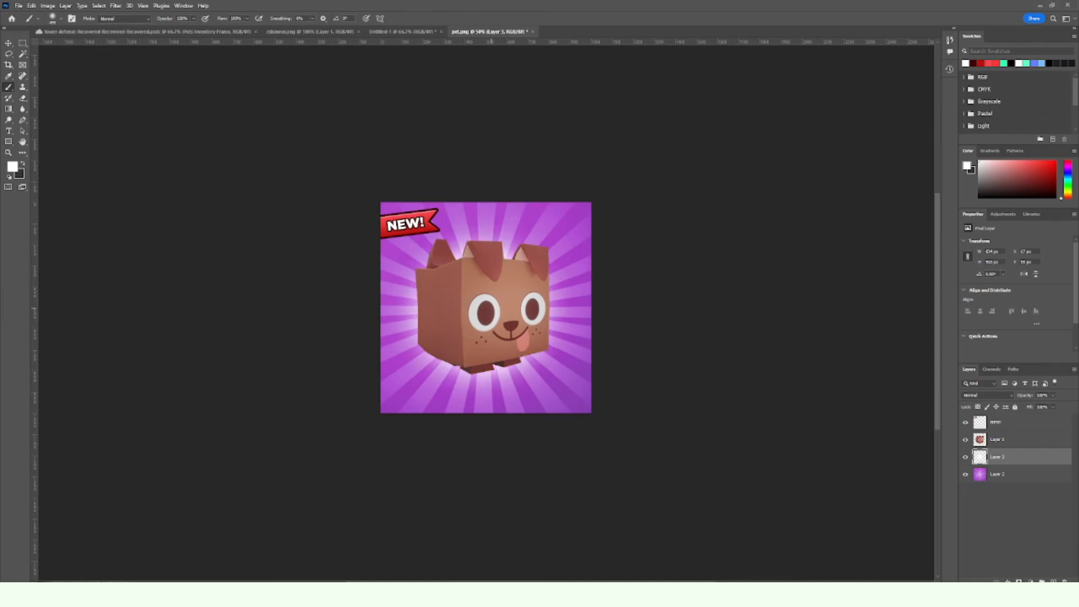
left_click(513, 315)
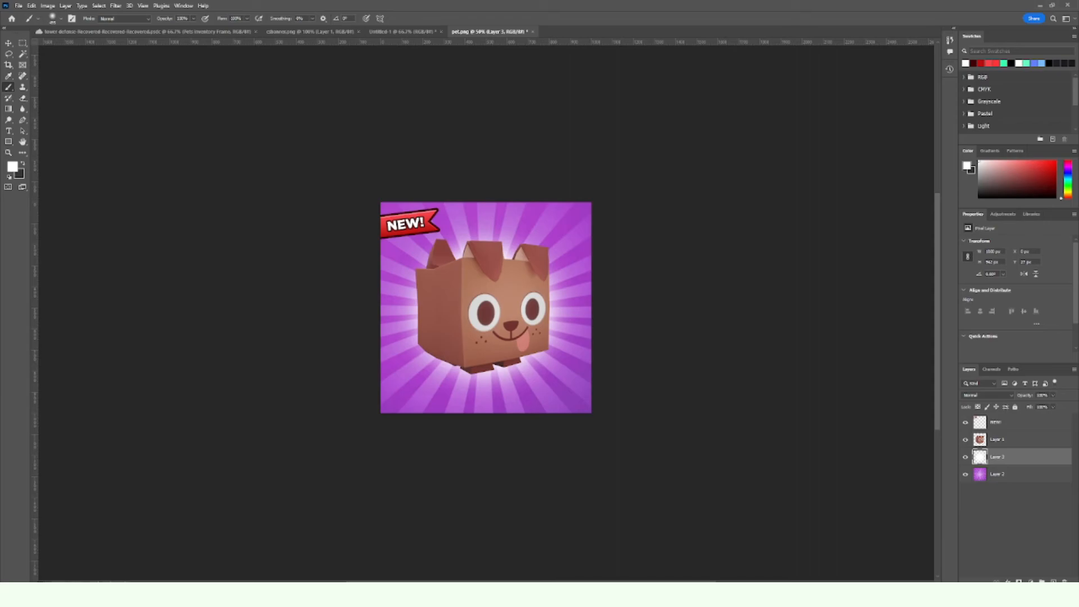
Step: Set the white glow layer's blend mode to Overlay and lower its opacity
left_click(987, 395)
left_click(989, 483)
left_click(1053, 395)
left_click_drag(1053, 404, 1041, 405)
scroll(485, 308, "up", 1)
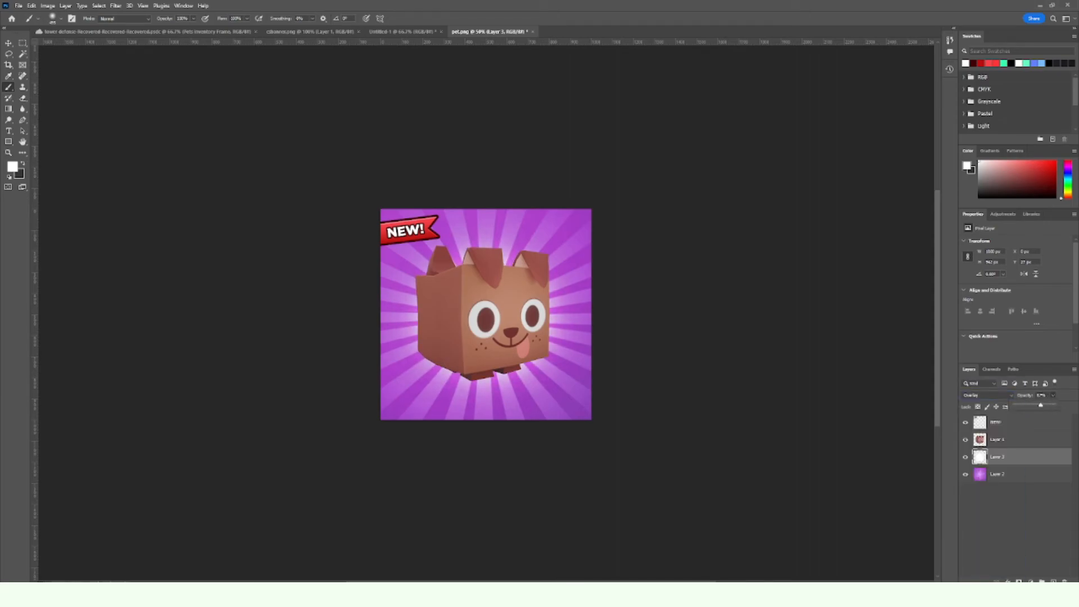
Step: Select all four layers, including the pet, ribbon, glow and sunburst, and merge them into a single layer
left_click(1011, 440)
left_click(1011, 439)
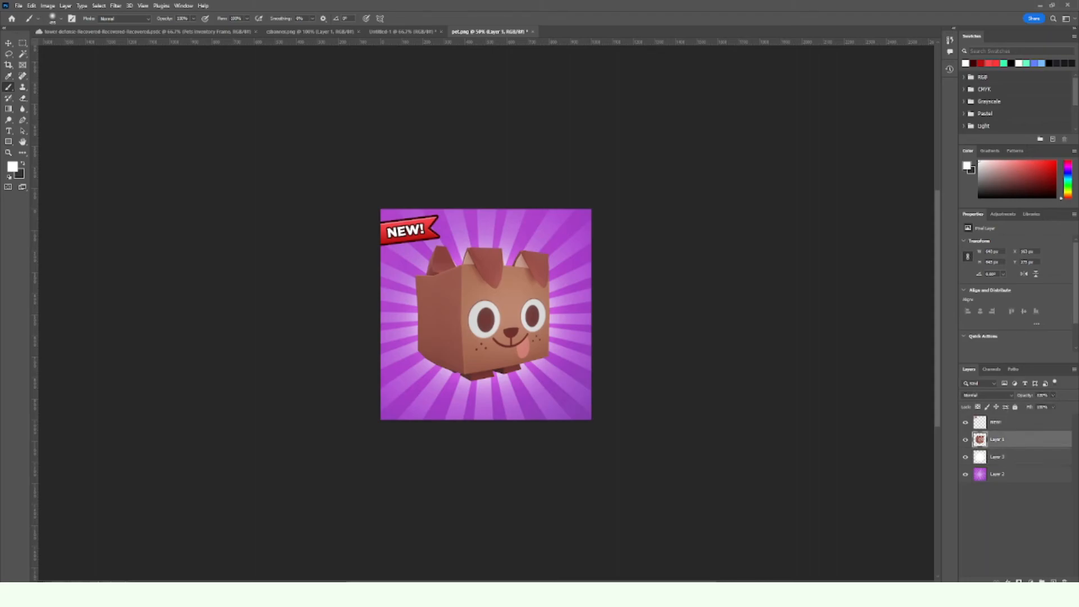
left_click(64, 5)
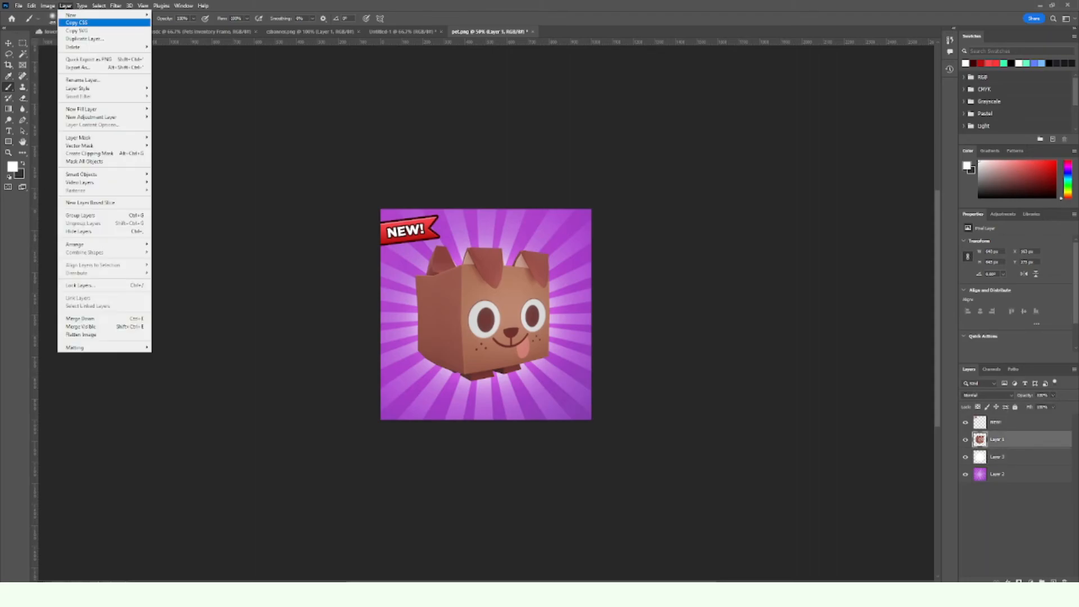
left_click(1011, 422)
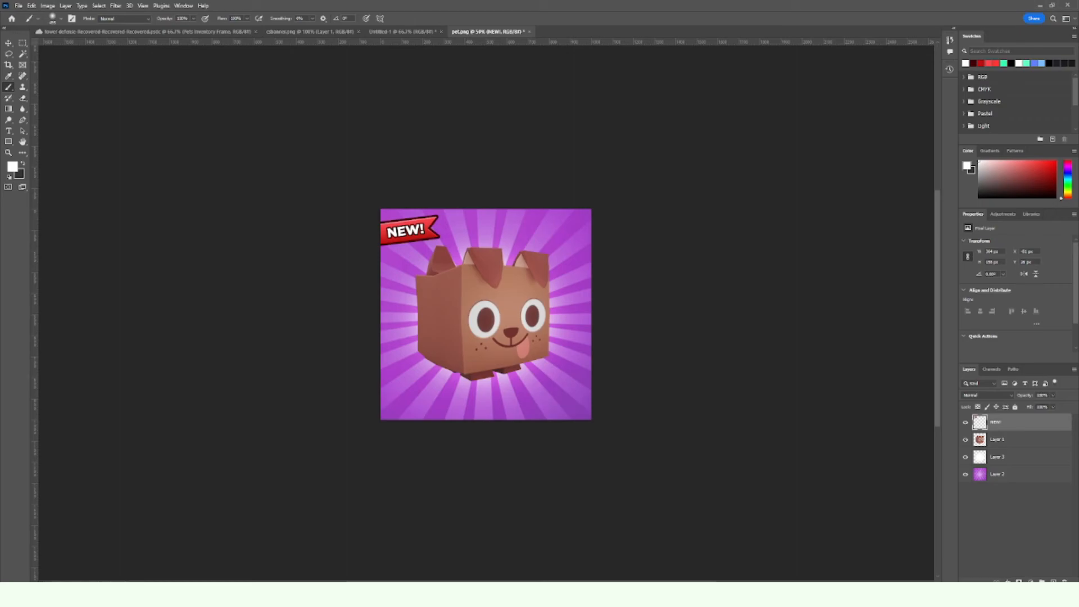
key("ctrl+alt+a")
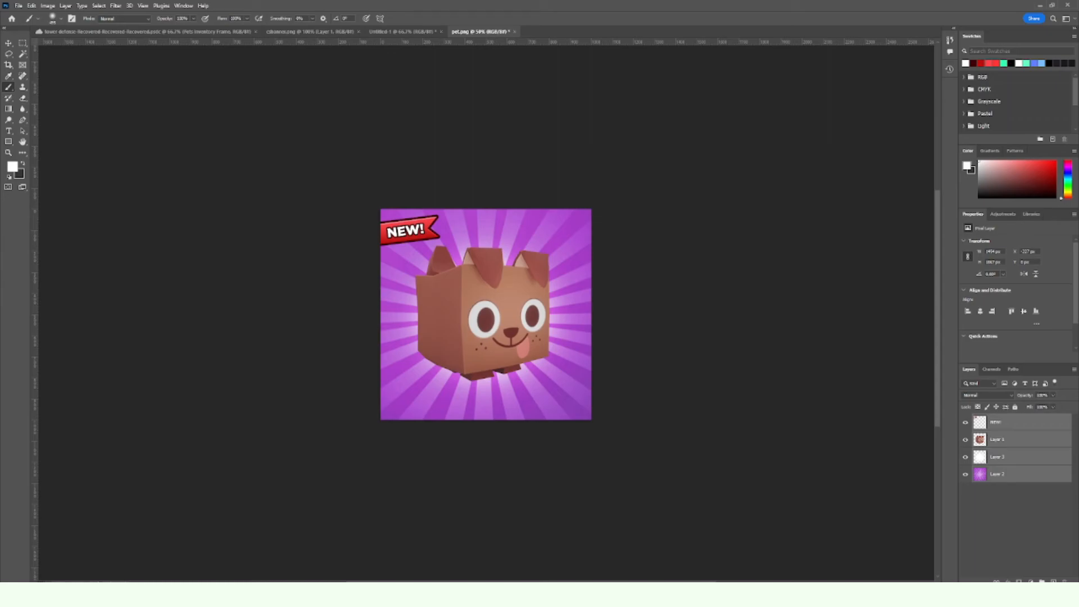
key("ctrl+e")
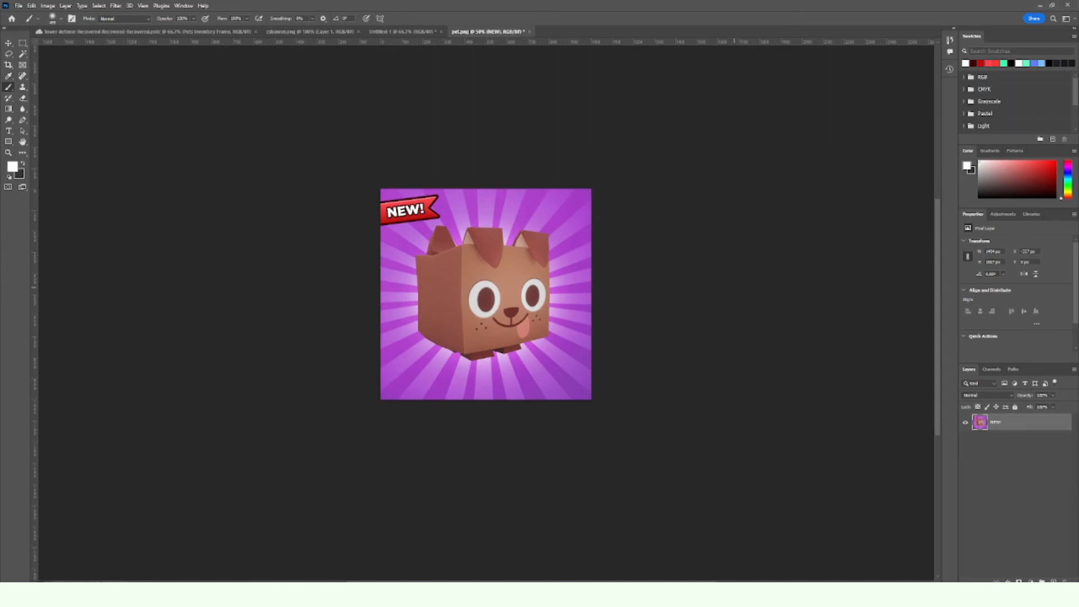
Step: Apply a Hue/Saturation adjustment to the merged icon layer, raising the lightness to about +10
left_click(48, 5)
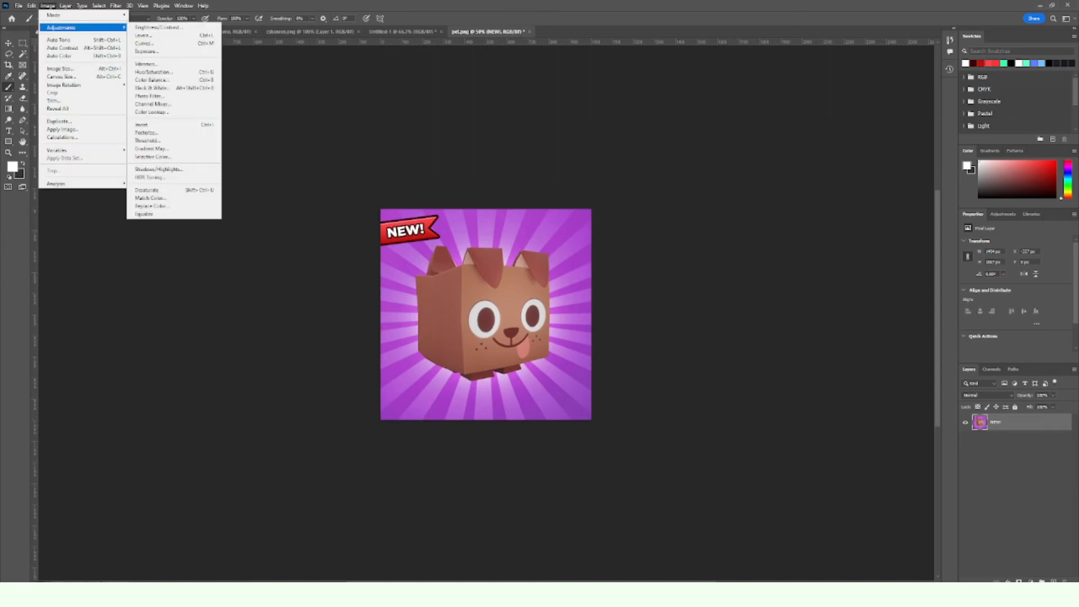
mouse_move(61, 27)
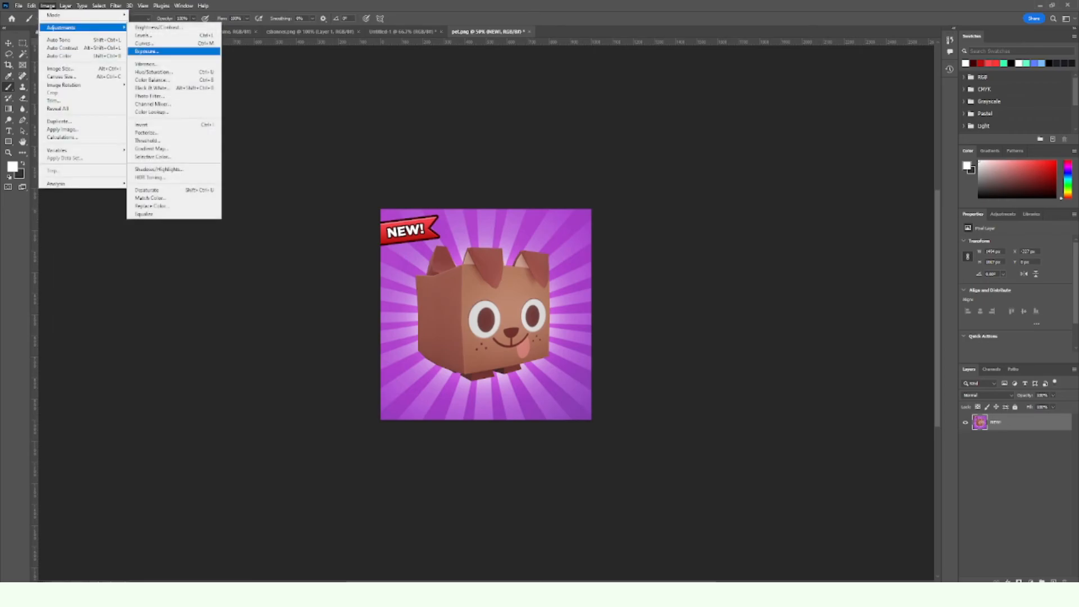
left_click(158, 72)
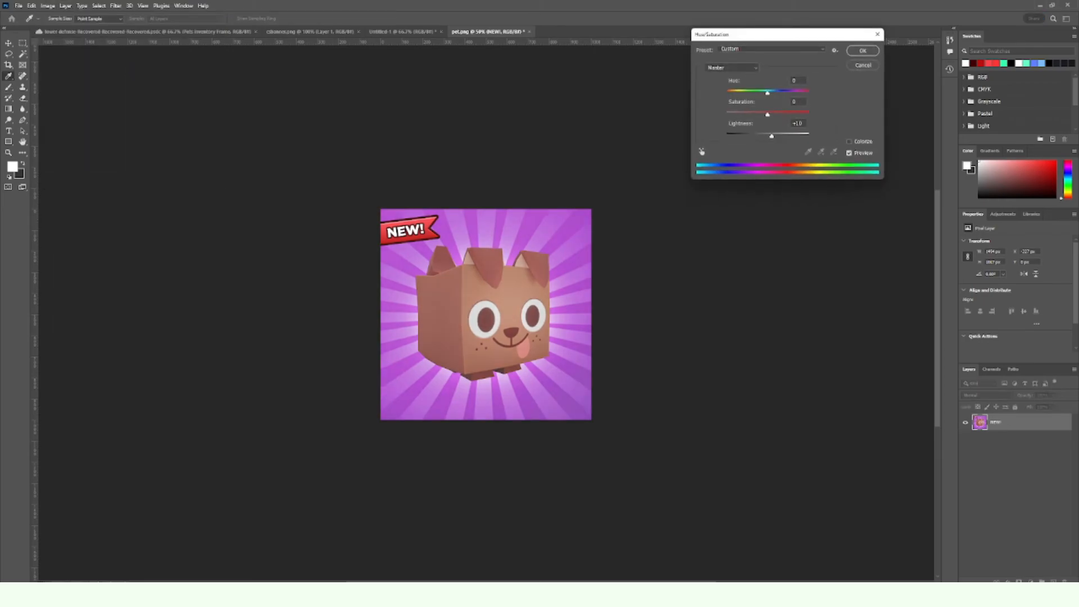
left_click_drag(772, 136, 772, 136)
left_click(862, 51)
Step: Apply a Vibrance adjustment to the merged icon with vibrance about +61 and saturation about +35
left_click(47, 5)
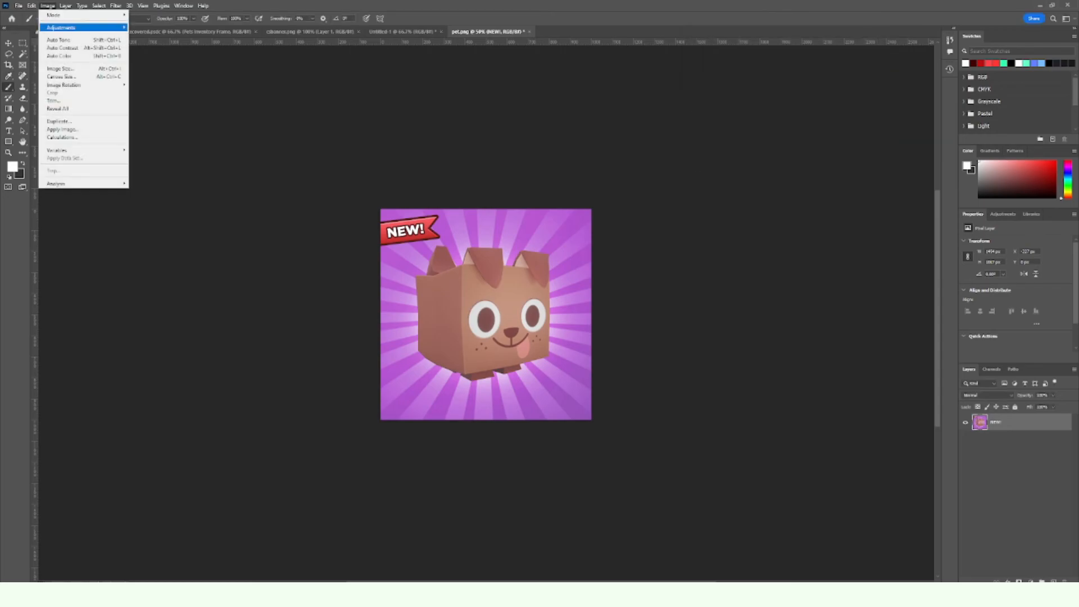
mouse_move(60, 27)
left_click(145, 63)
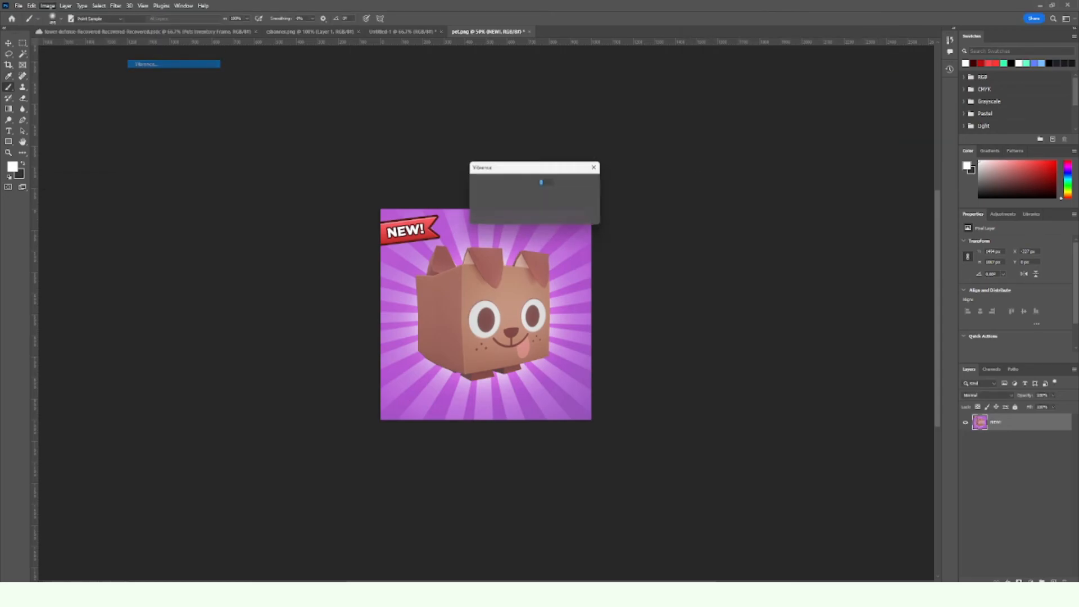
left_click_drag(540, 195, 542, 195)
left_click_drag(516, 219, 542, 195)
left_click_drag(530, 220, 531, 220)
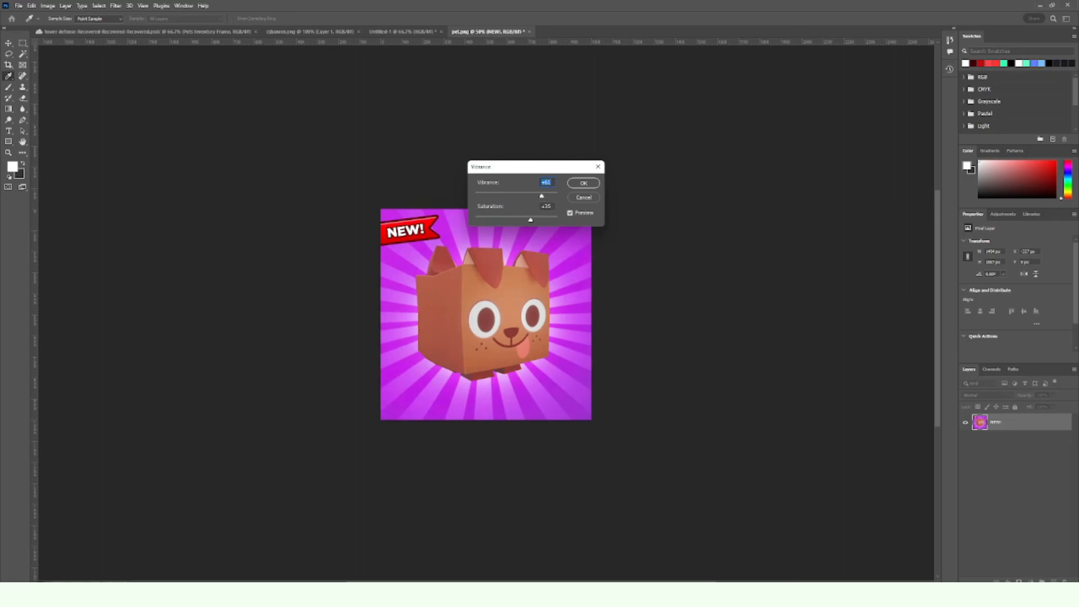
left_click(583, 182)
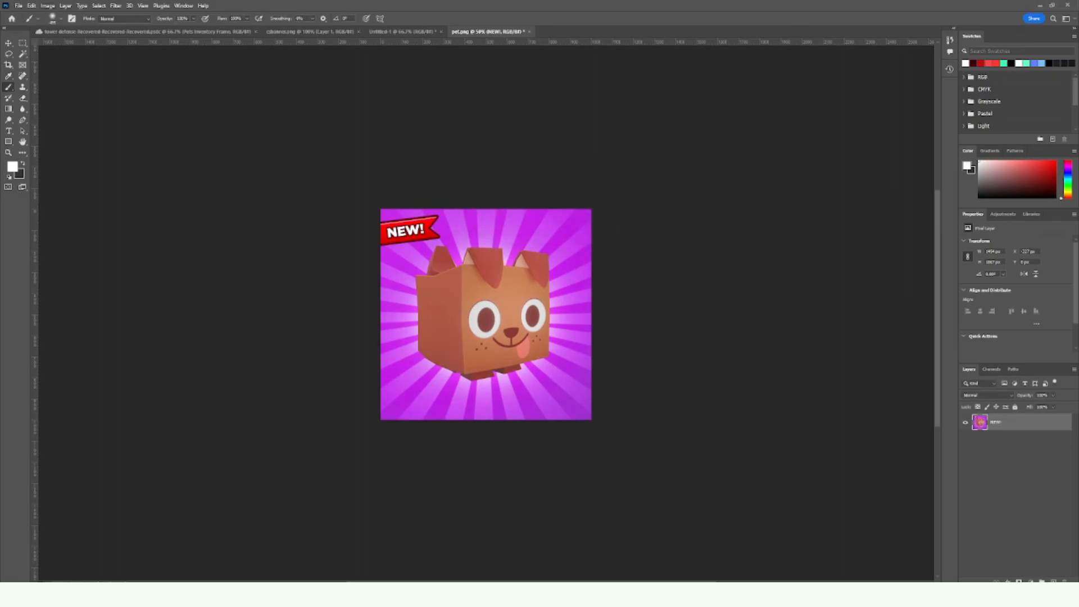
Step: Apply a Curves adjustment to the merged icon, brightening the RGB midtones slightly with a point at input 138, output 144
left_click(48, 6)
mouse_move(62, 27)
left_click(147, 43)
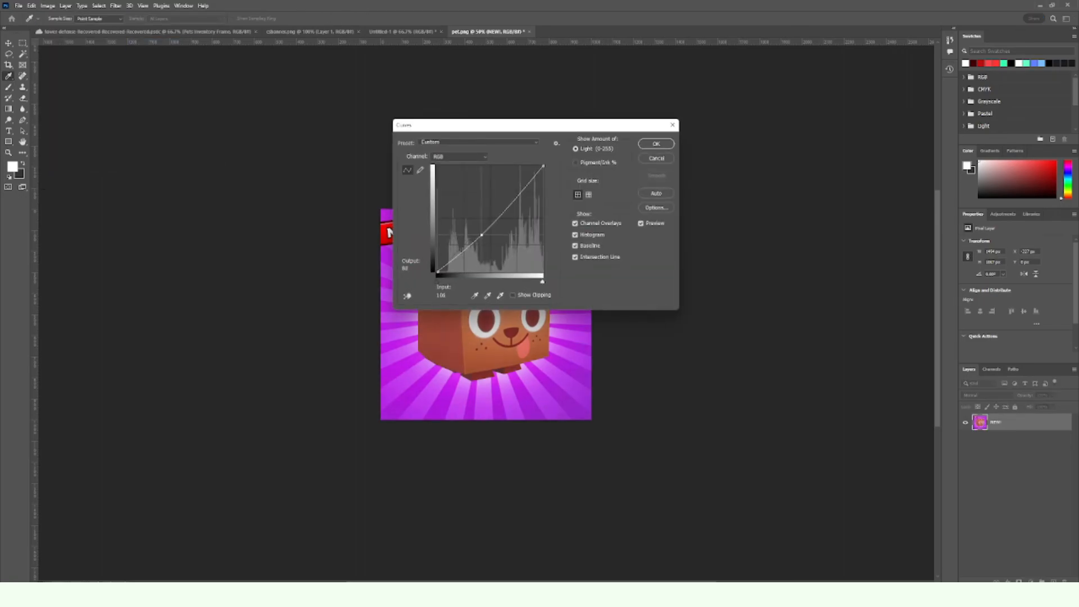
left_click_drag(478, 229, 495, 212)
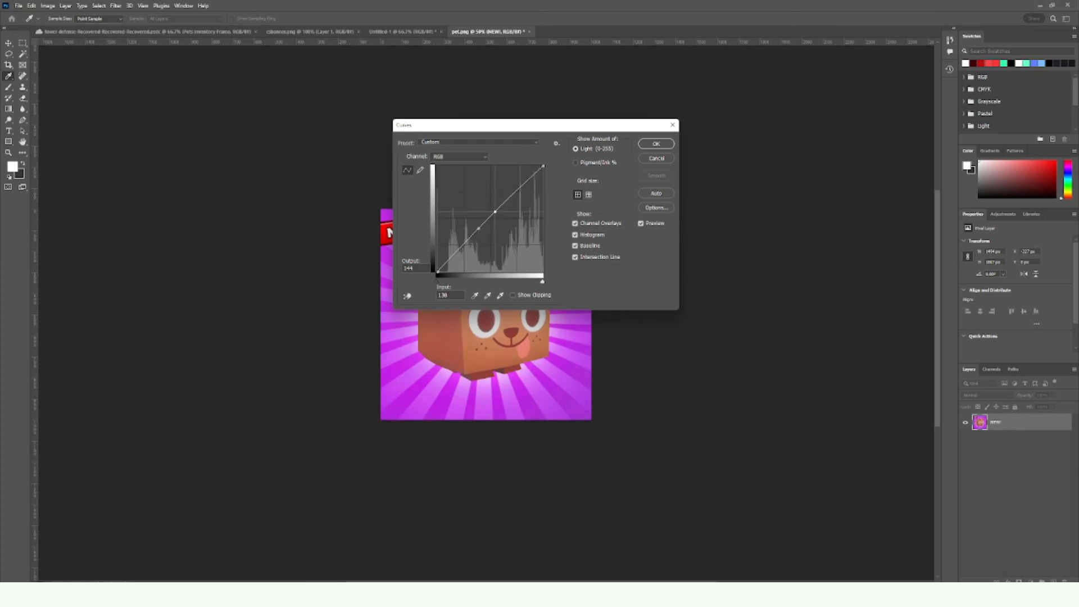
mouse_move(543, 125)
left_mouse_down()
mouse_move(769, 237)
mouse_move(440, 453)
mouse_move(460, 419)
left_mouse_up()
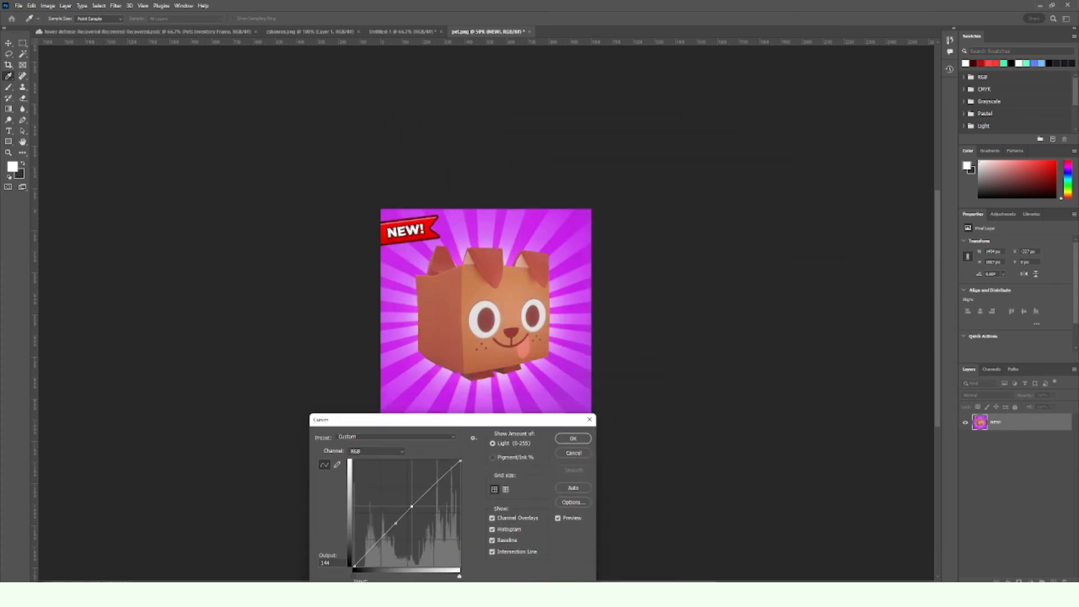
left_click(571, 435)
Step: Examine the color-adjusted pet icon at larger and smaller display sizes to judge its overall look
scroll(570, 432, "down", 2)
key("ctrl+plus")
key("ctrl+plus")
key("ctrl+minus")
key("ctrl+minus")
key("ctrl+minus")
key("ctrl+minus")
key("ctrl+minus")
key("ctrl+plus")
key("ctrl+plus")
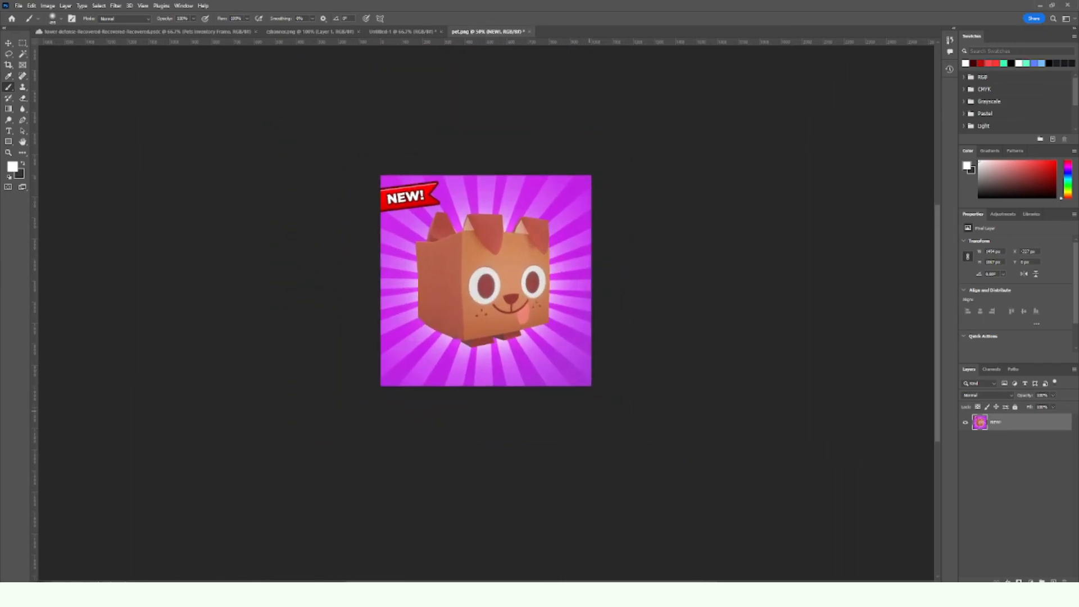
scroll(485, 314, "up", 5)
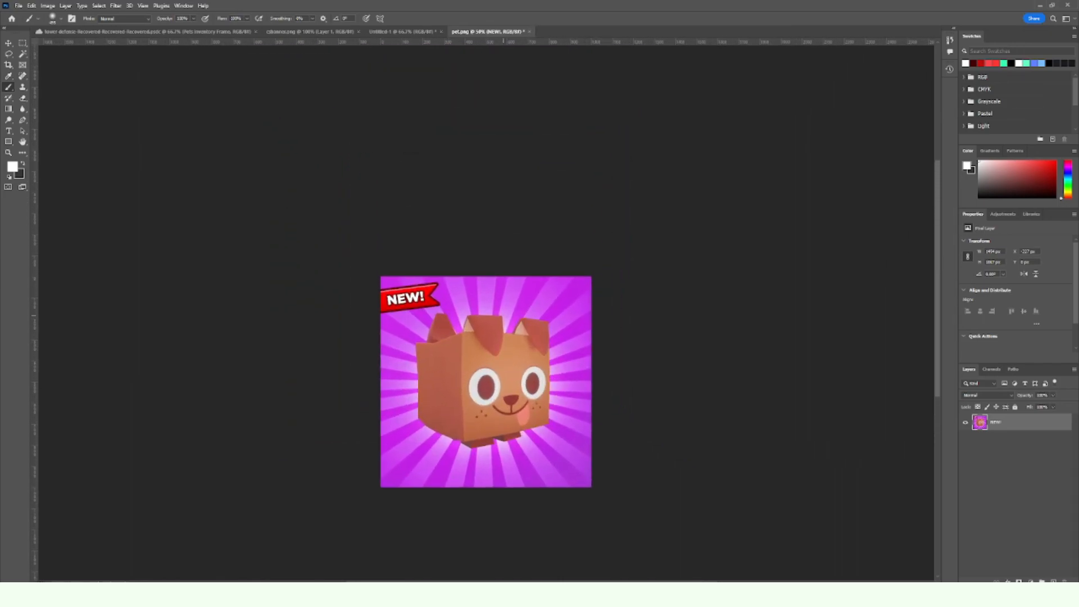
scroll(485, 365, "down", 3)
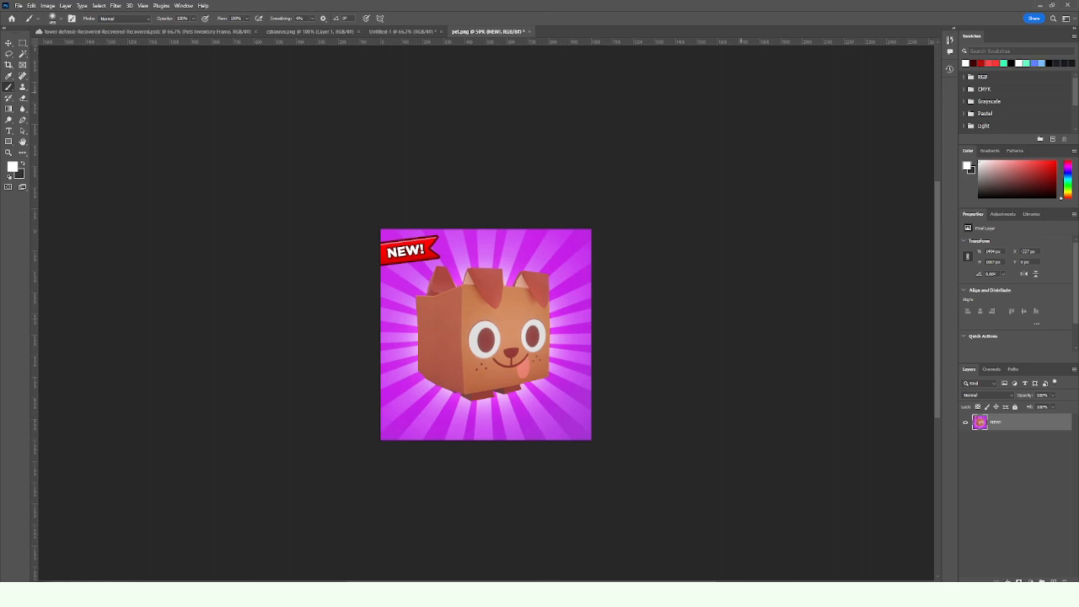
scroll(485, 309, "down", 3)
scroll(486, 309, "up", 2)
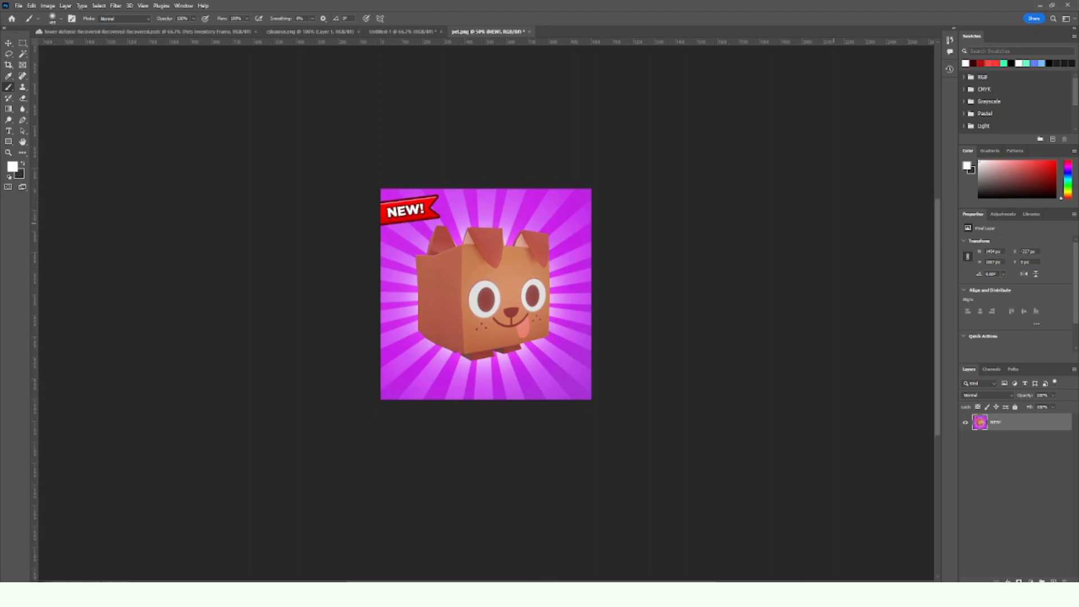
scroll(485, 309, "down", 2)
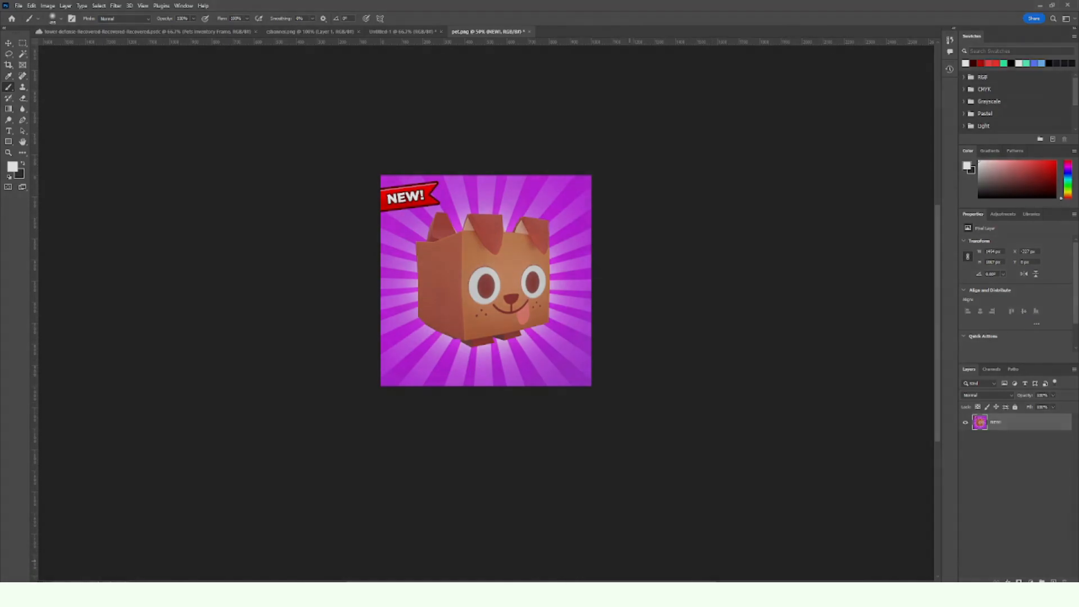